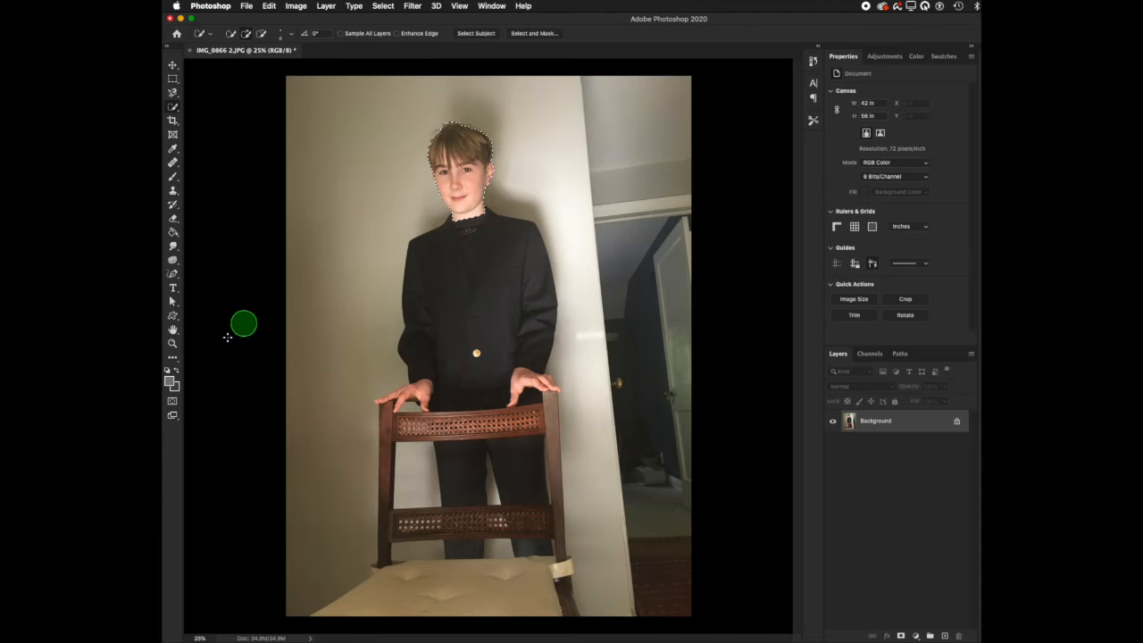
- Copy the selected head from the Background onto its own layer and check the cutout with the Background hidden
click(173, 343)
drag(362, 244, 386, 250)
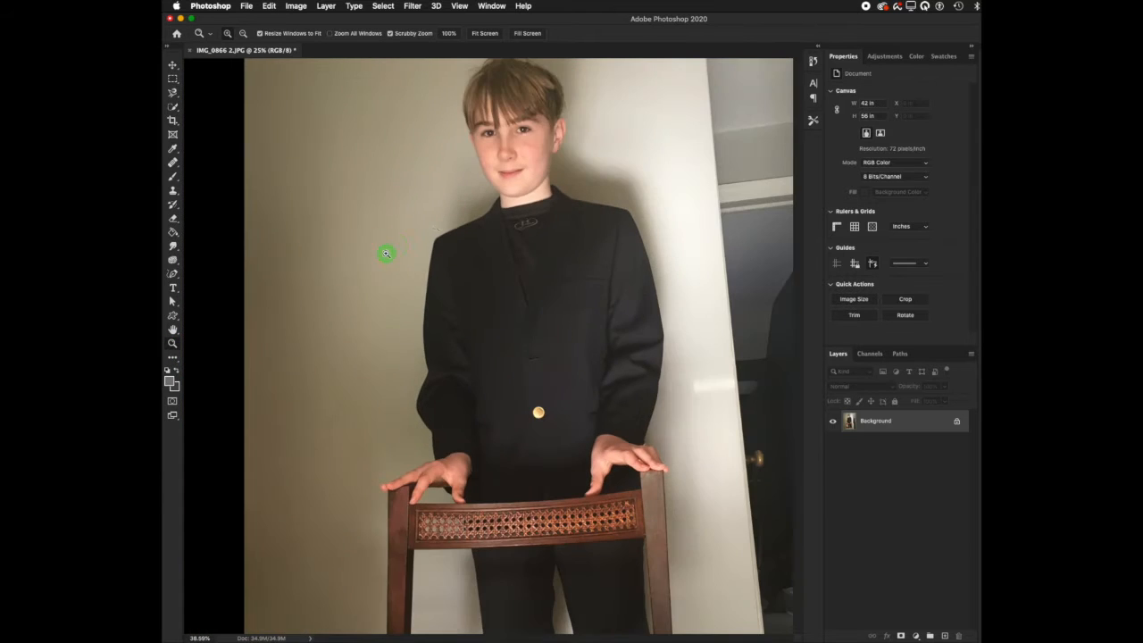
drag(540, 104, 578, 143)
scroll(578, 143, up, 5)
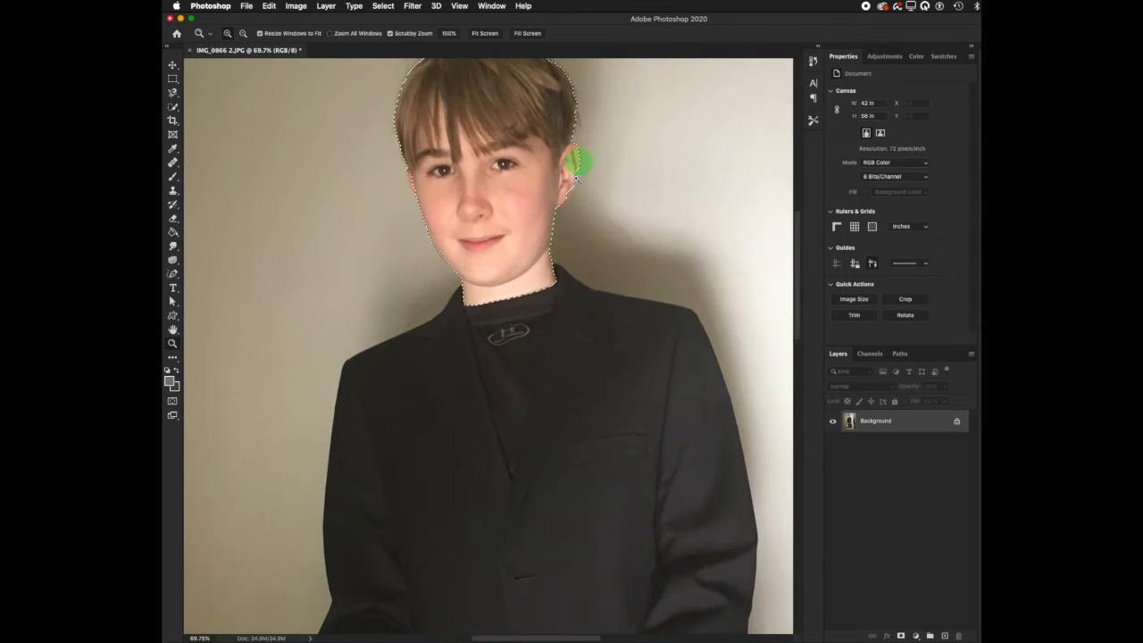
click(175, 109)
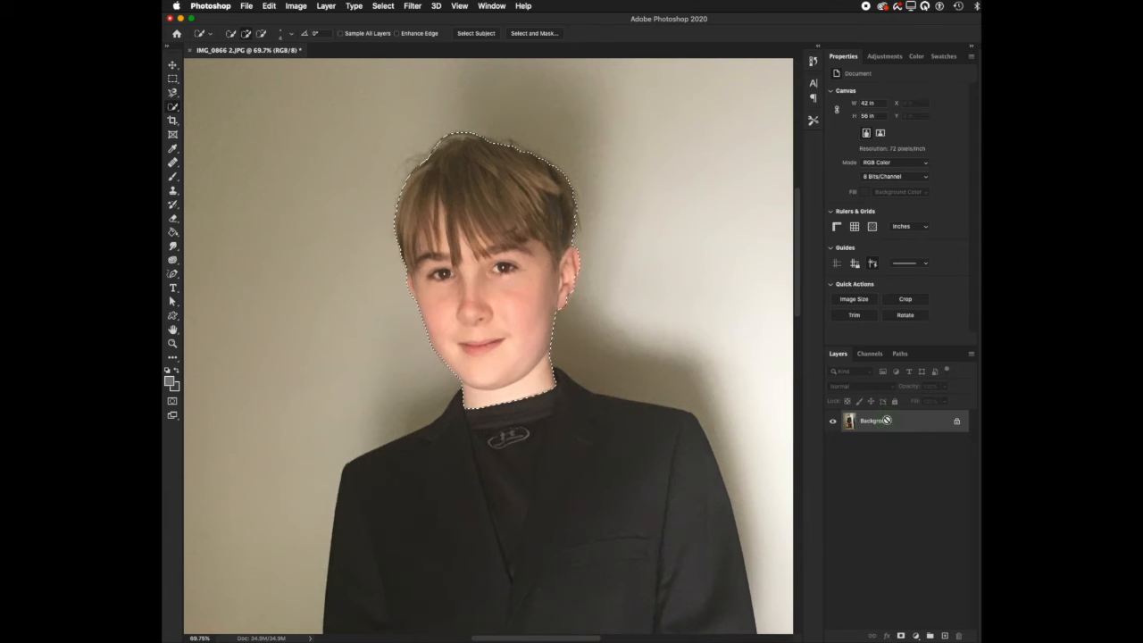
key(super+j)
click(834, 444)
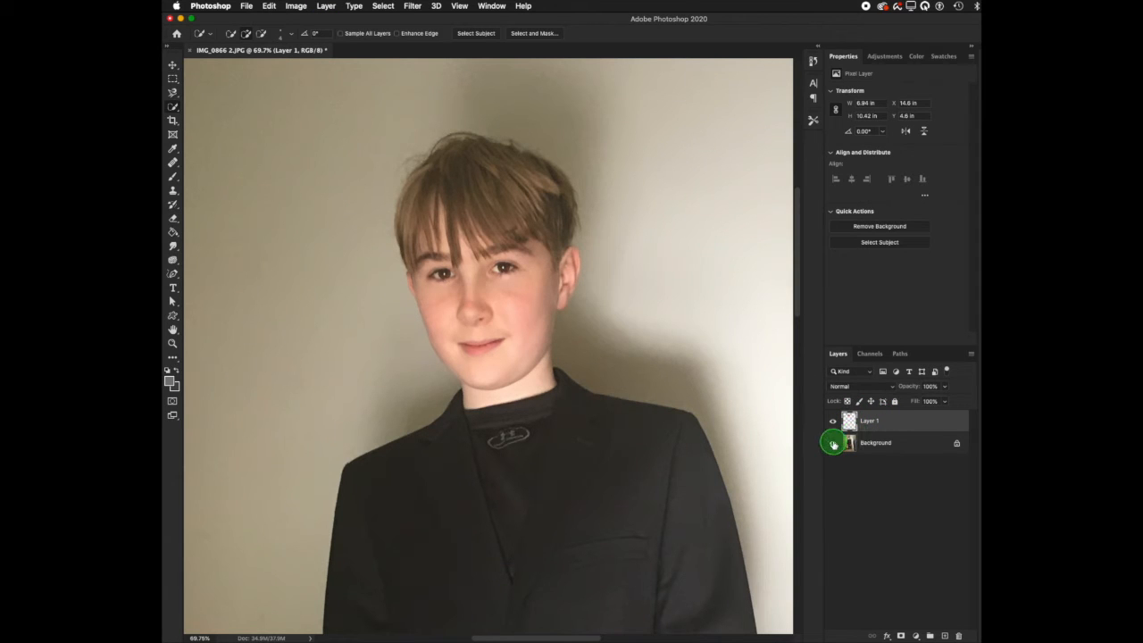
click(834, 443)
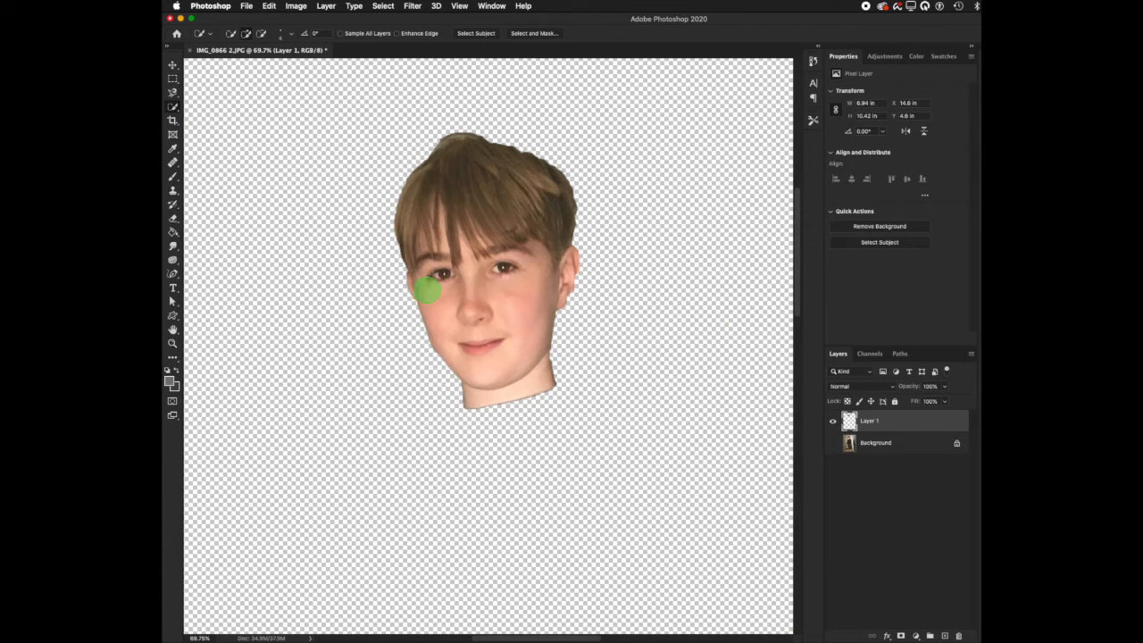
click(834, 442)
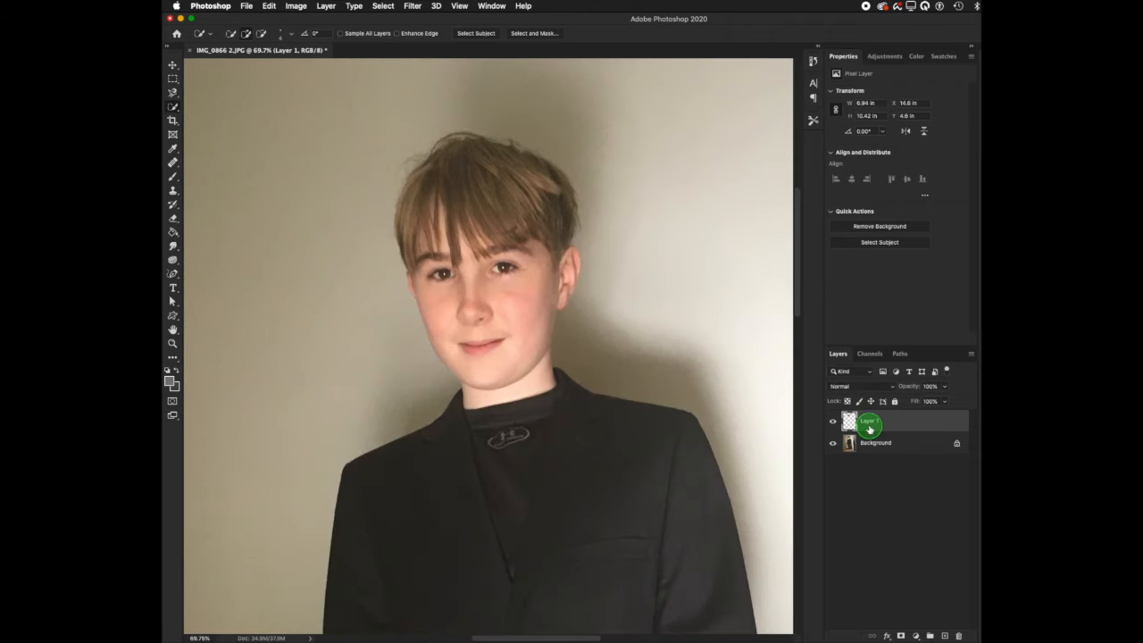
- Convert the head layer to black and white using the Default preset of the Black & White adjustment
click(297, 6)
mouse_move(321, 35)
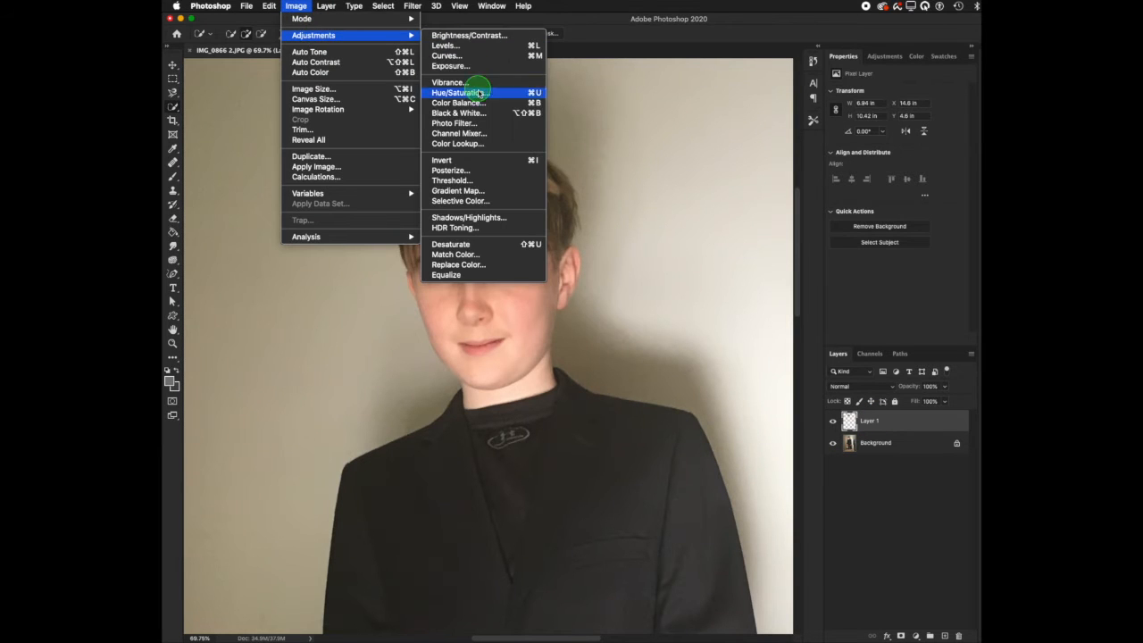
click(457, 113)
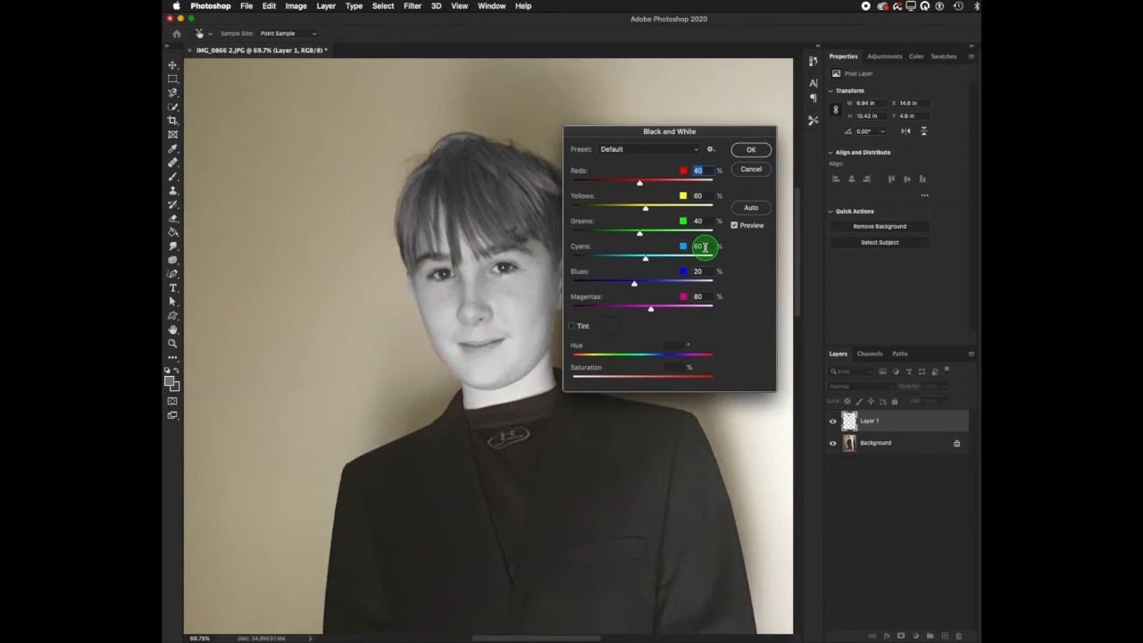
click(748, 148)
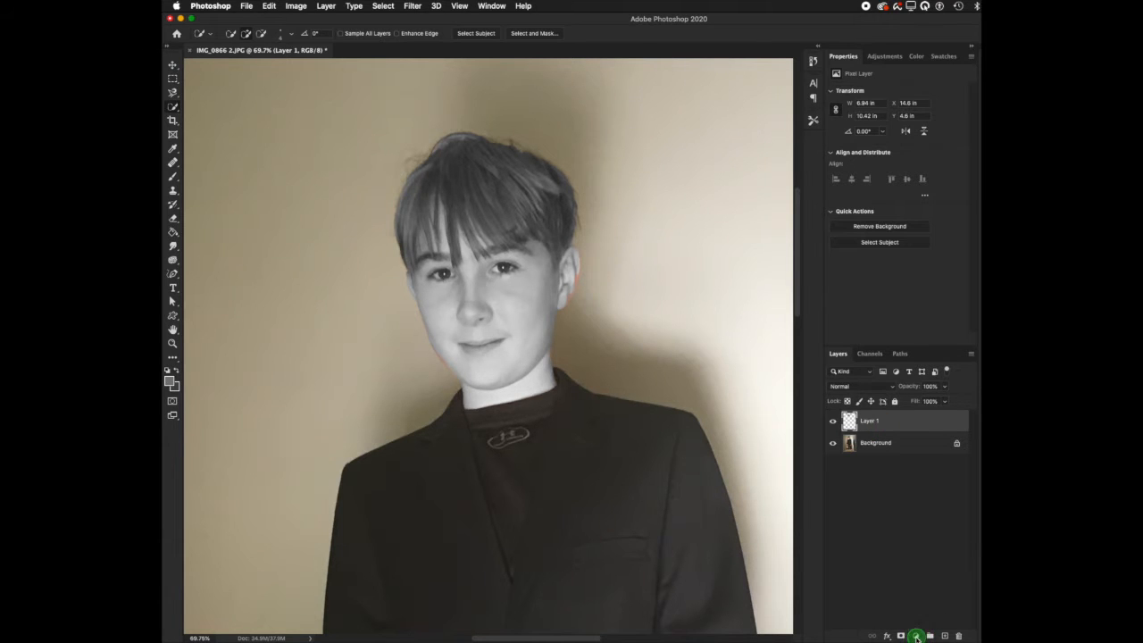
- Add a Curves adjustment layer above the head layer and clip it to that layer only
click(916, 637)
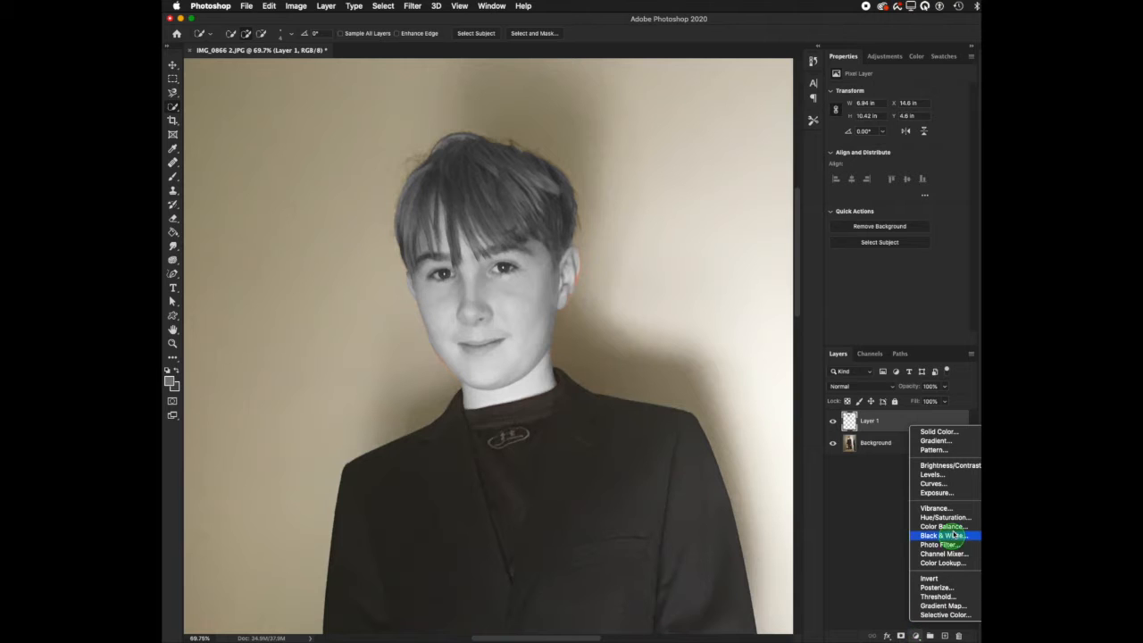
click(950, 484)
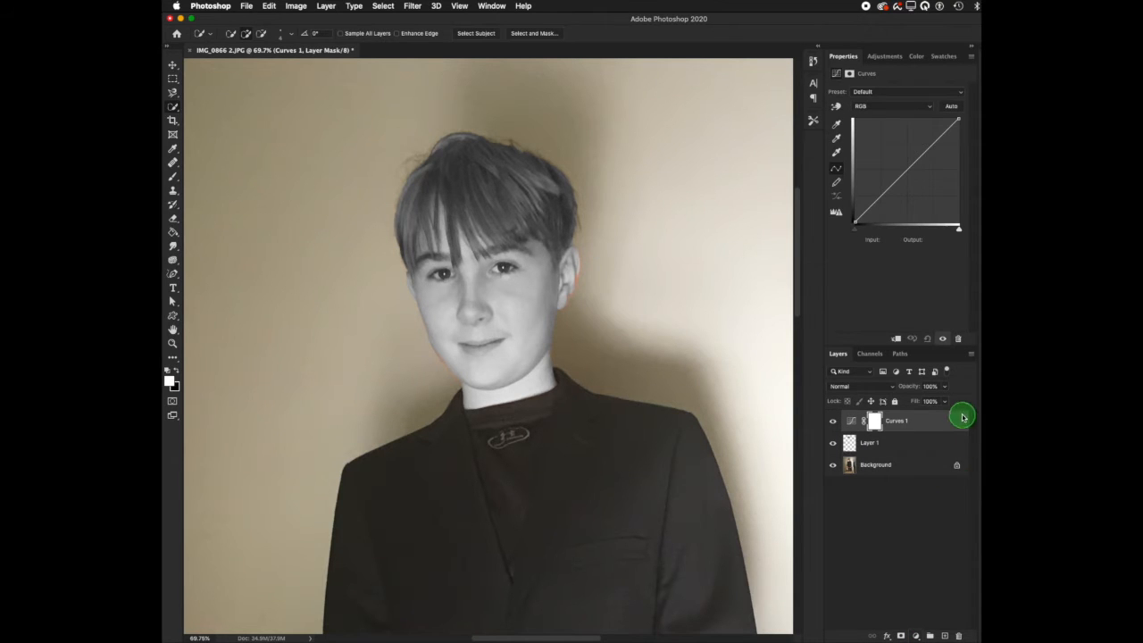
click(893, 338)
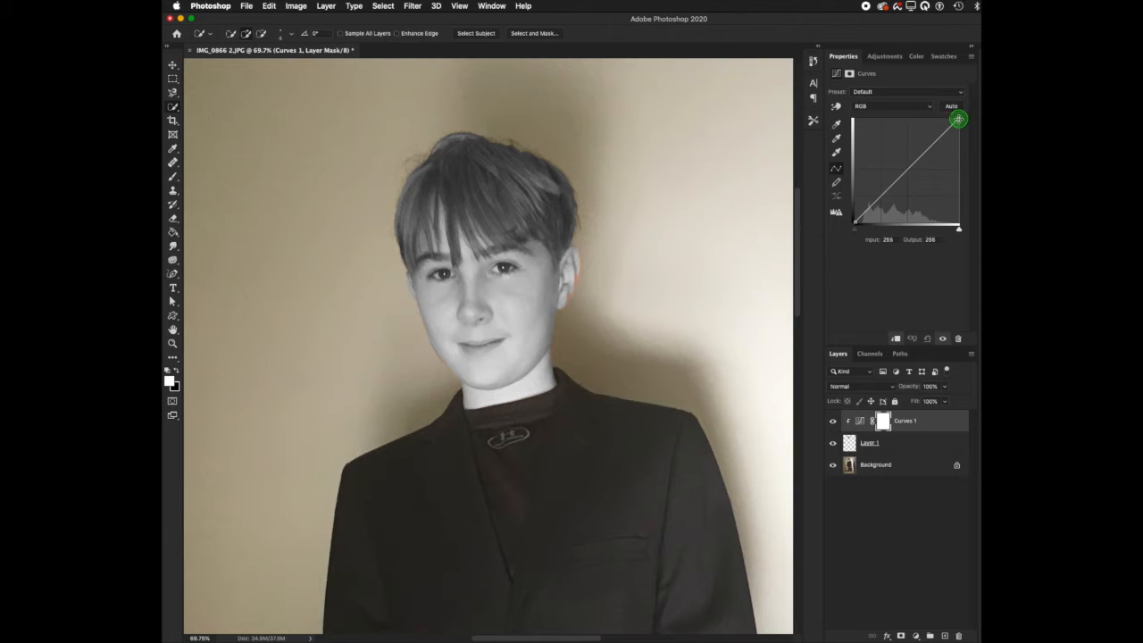
- Lower the curve's white point to output 0 and shape the line into two humps with a dip at the midpoint
drag(958, 121, 910, 261)
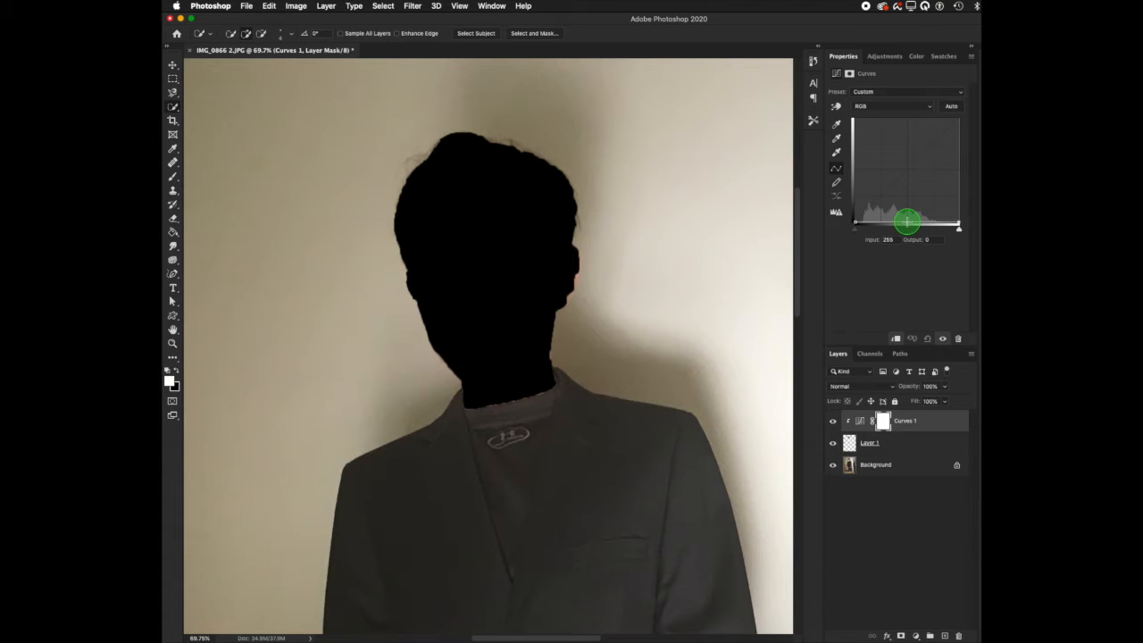
drag(906, 221, 907, 174)
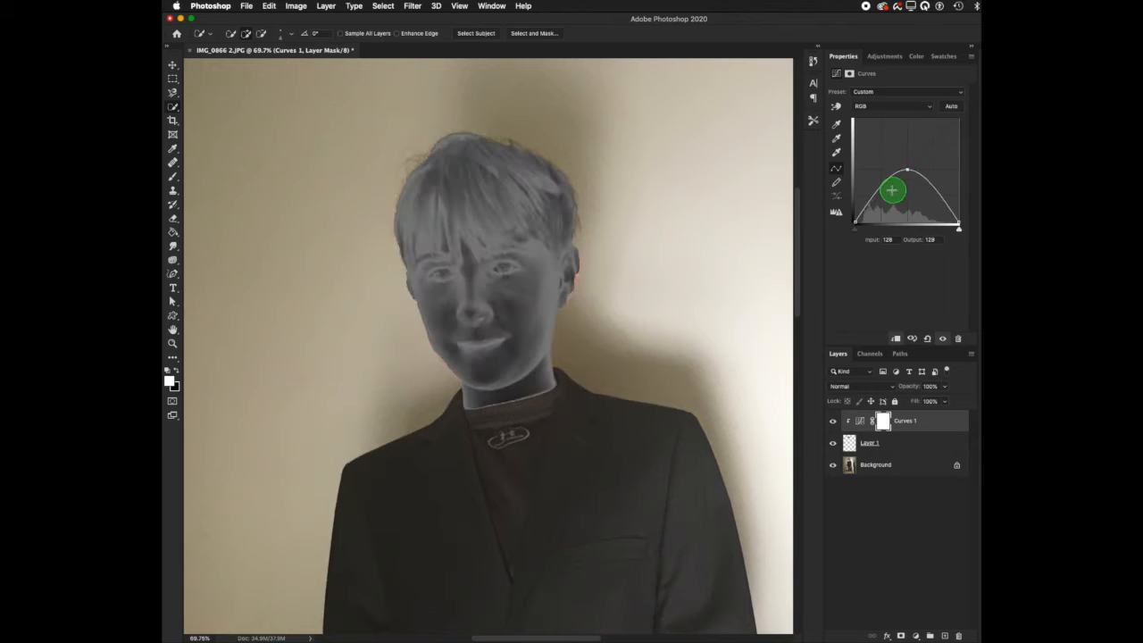
click(880, 195)
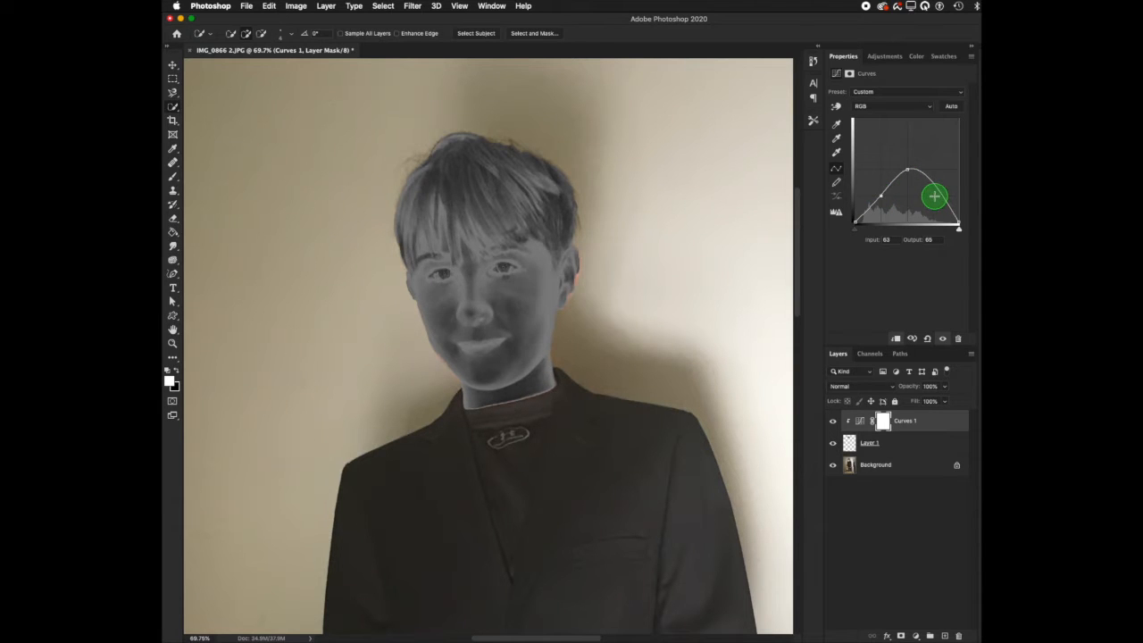
click(934, 196)
drag(906, 170, 905, 223)
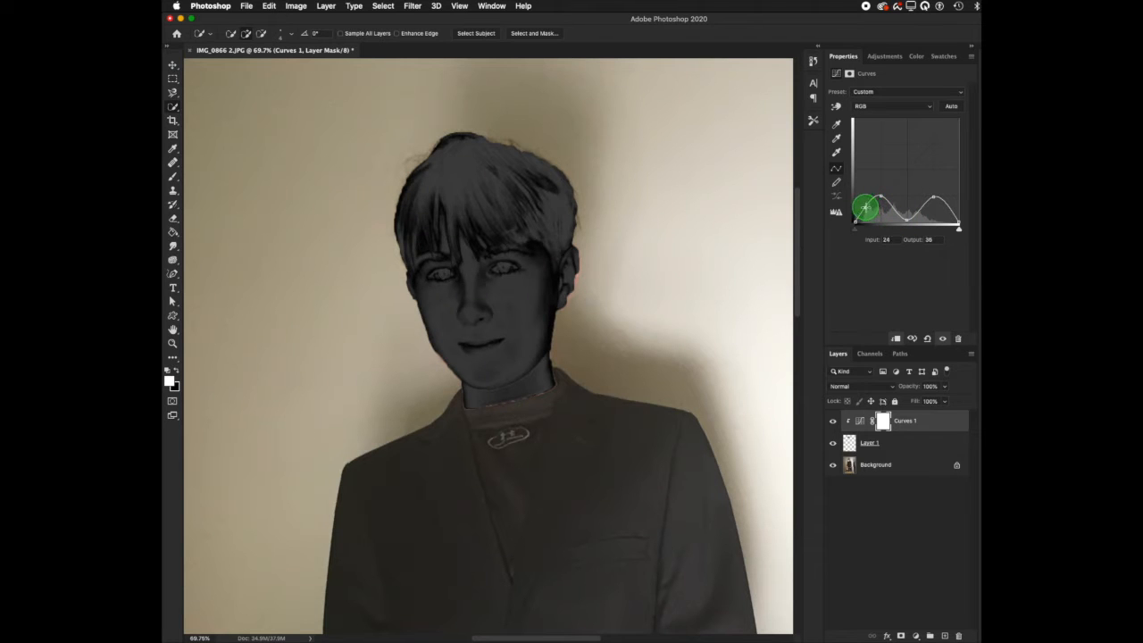
- Add further points to the curve and adjust them into a wave with four peaks of roughly equal height
click(890, 207)
click(922, 207)
click(950, 209)
drag(934, 196, 865, 210)
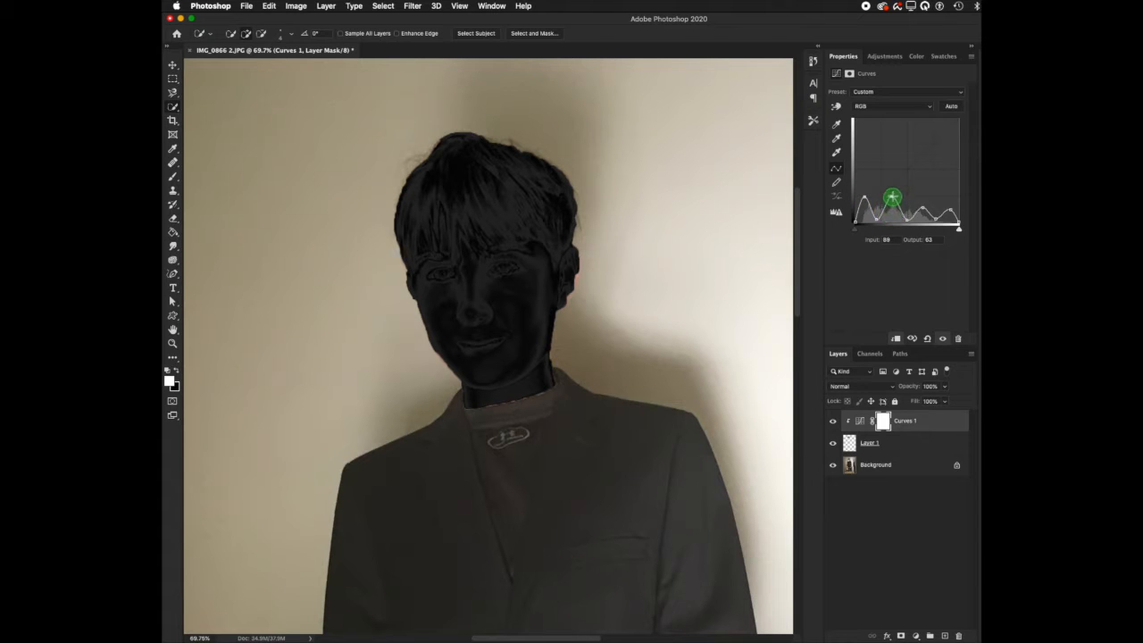
drag(892, 198, 892, 193)
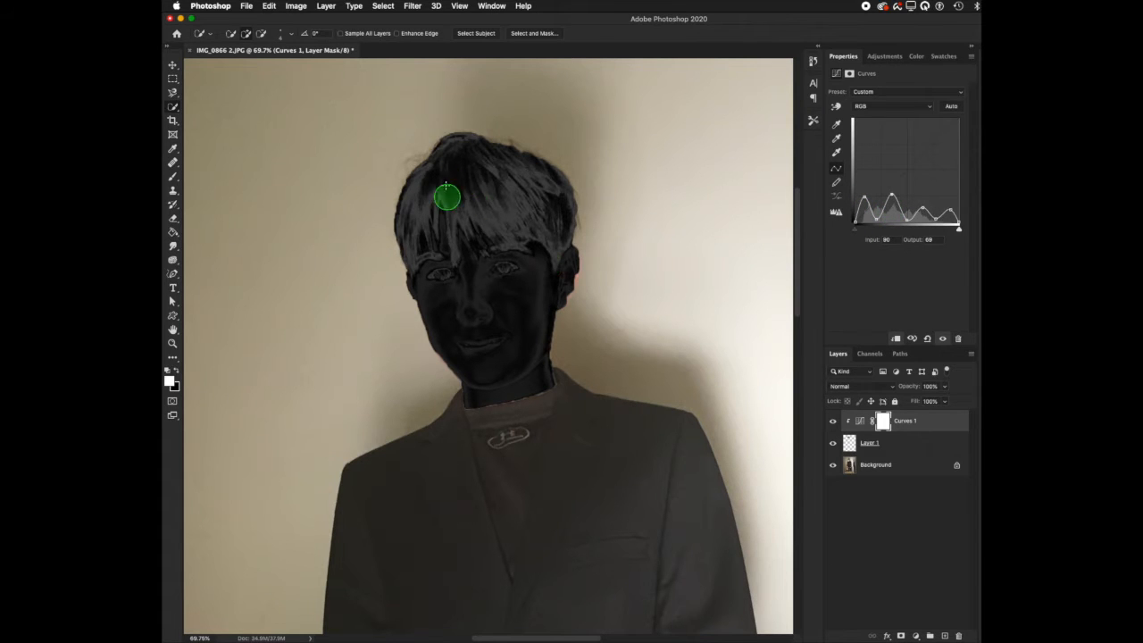
drag(923, 205, 923, 185)
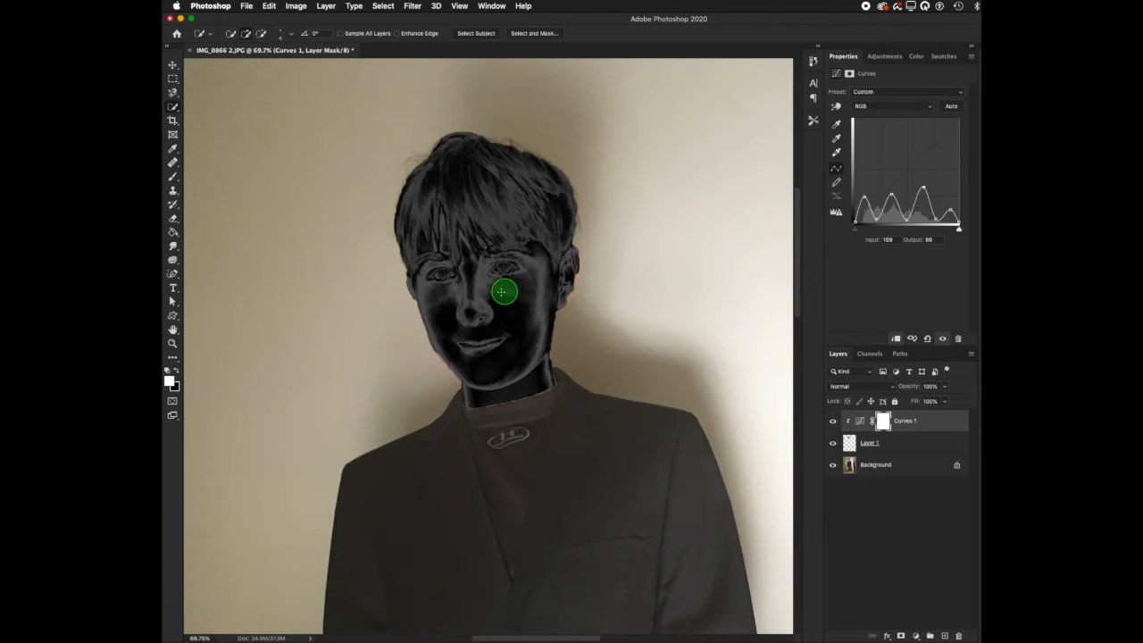
drag(924, 192, 950, 189)
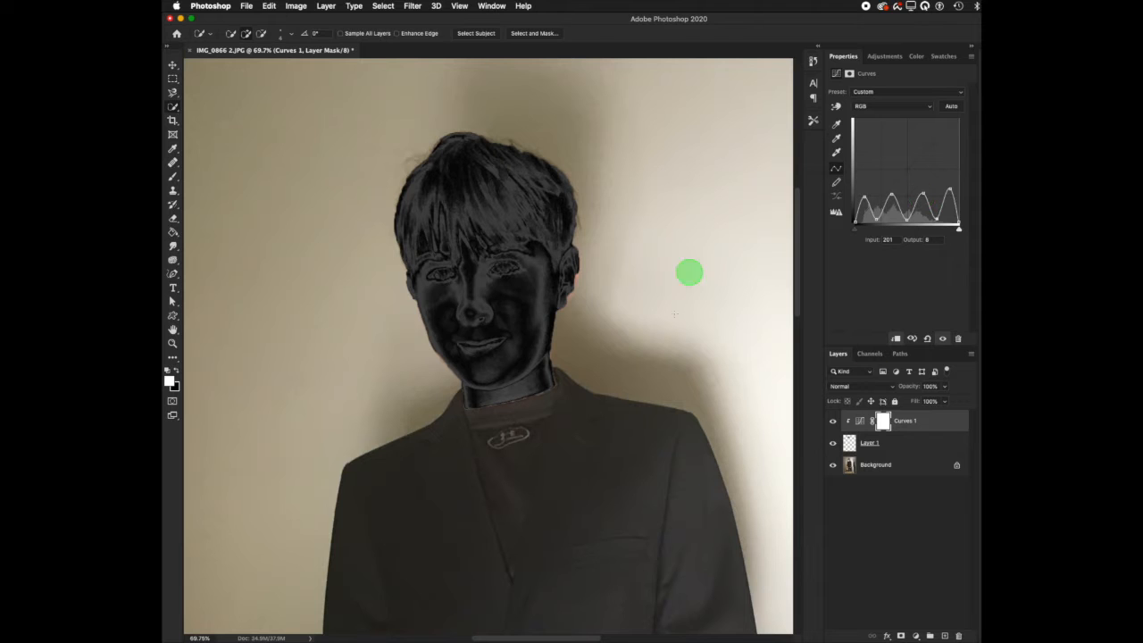
- Add a Gradient Map adjustment layer above the Curves layer and clip it to the head layer
click(863, 538)
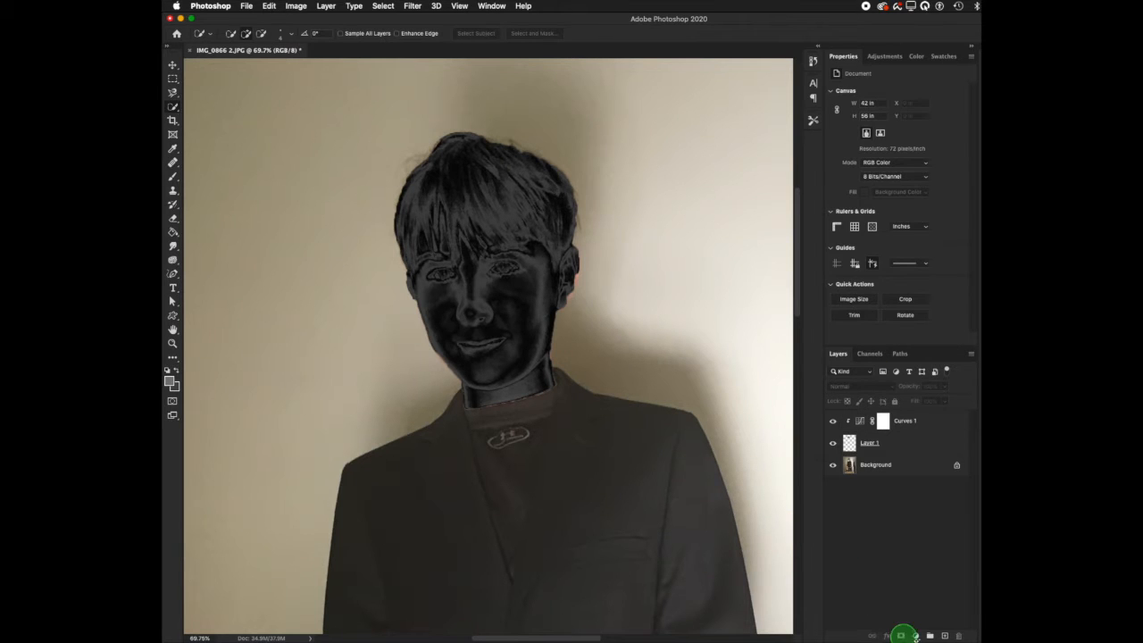
click(916, 635)
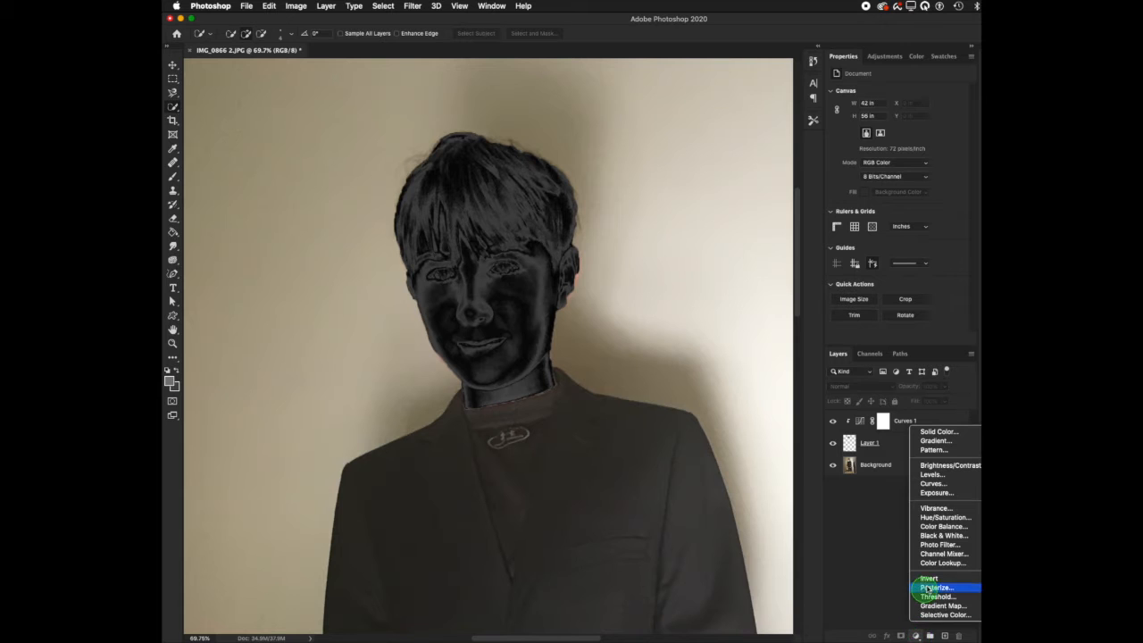
click(949, 606)
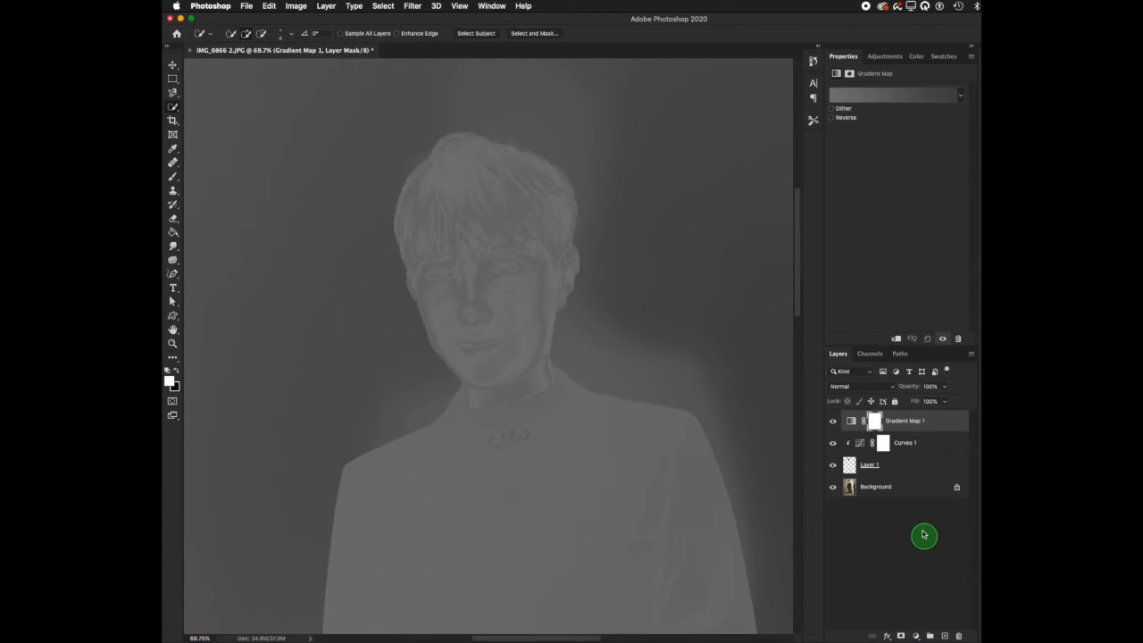
click(896, 338)
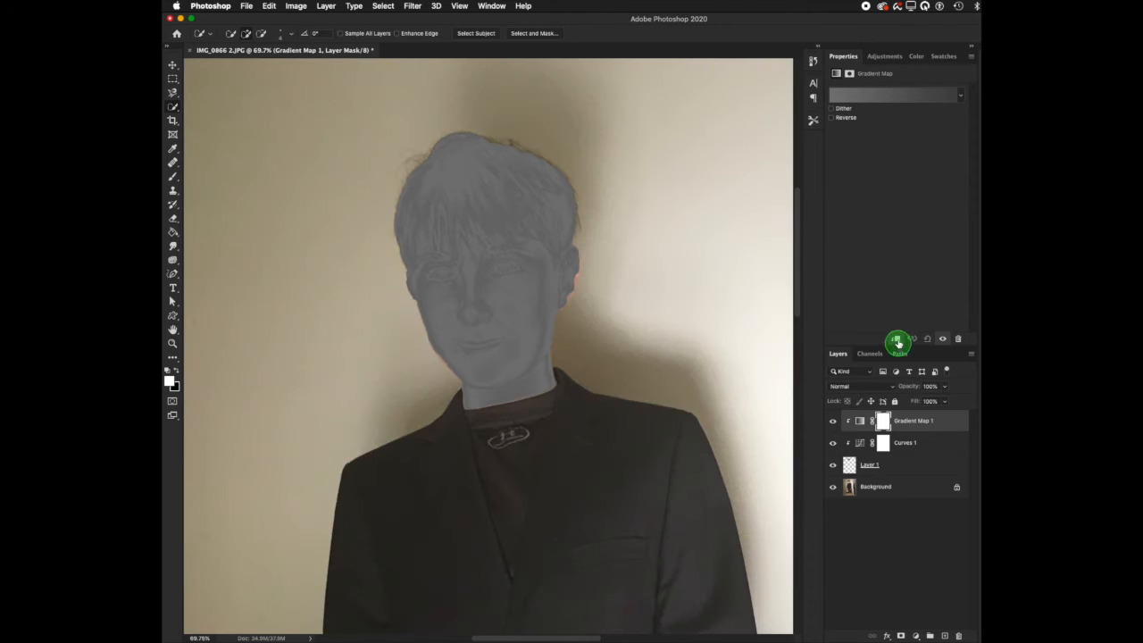
- Open the gradient map's gradient for editing and choose the custom dark-to-yellow preset
click(885, 100)
click(733, 446)
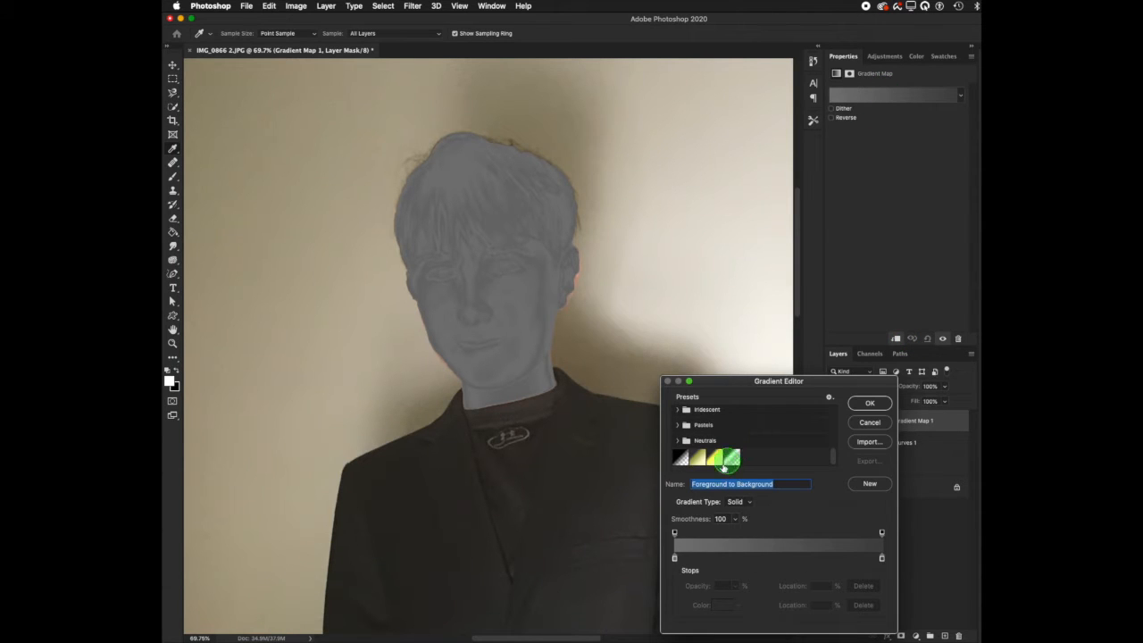
click(715, 458)
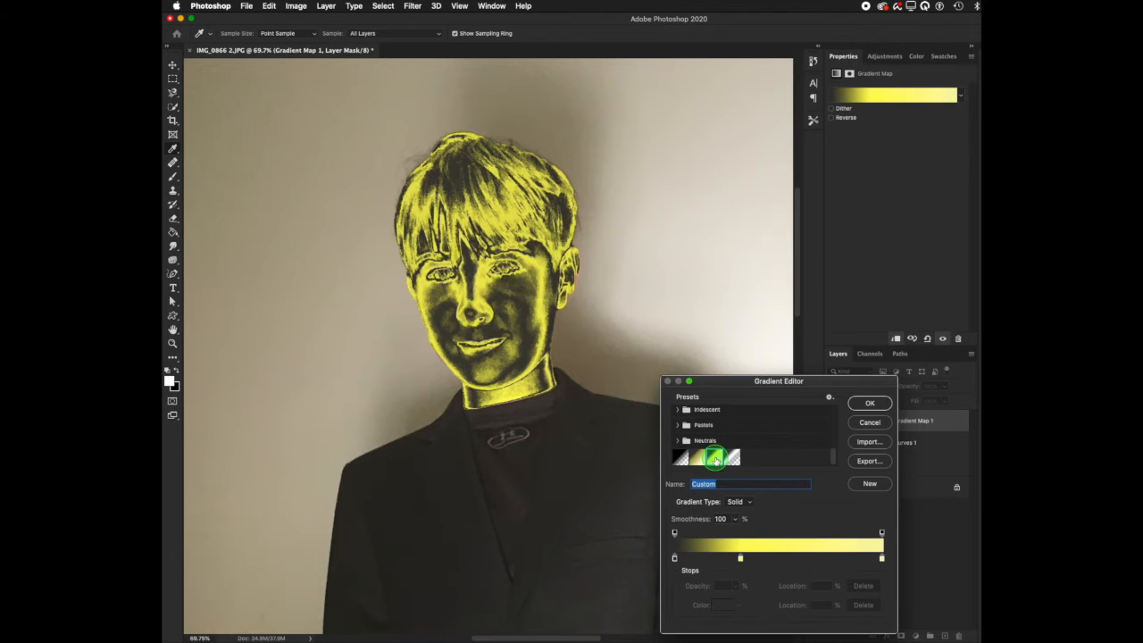
- Check the colors of the dark, bright yellow and pale yellow gradient stops, keep them, and accept the gradient
click(675, 560)
click(733, 606)
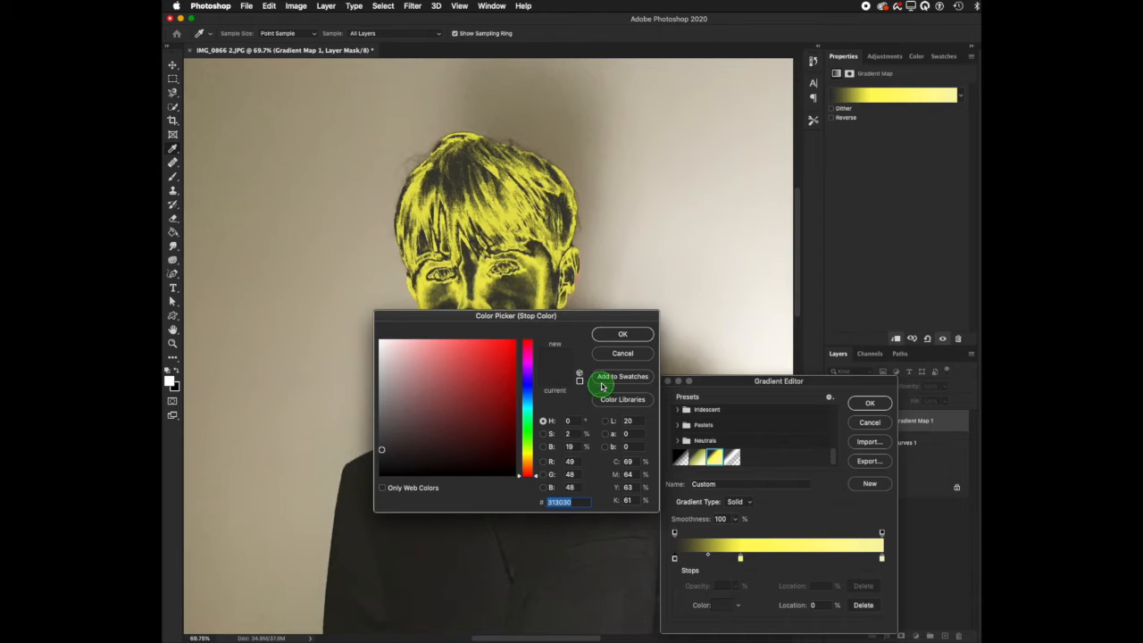
click(616, 337)
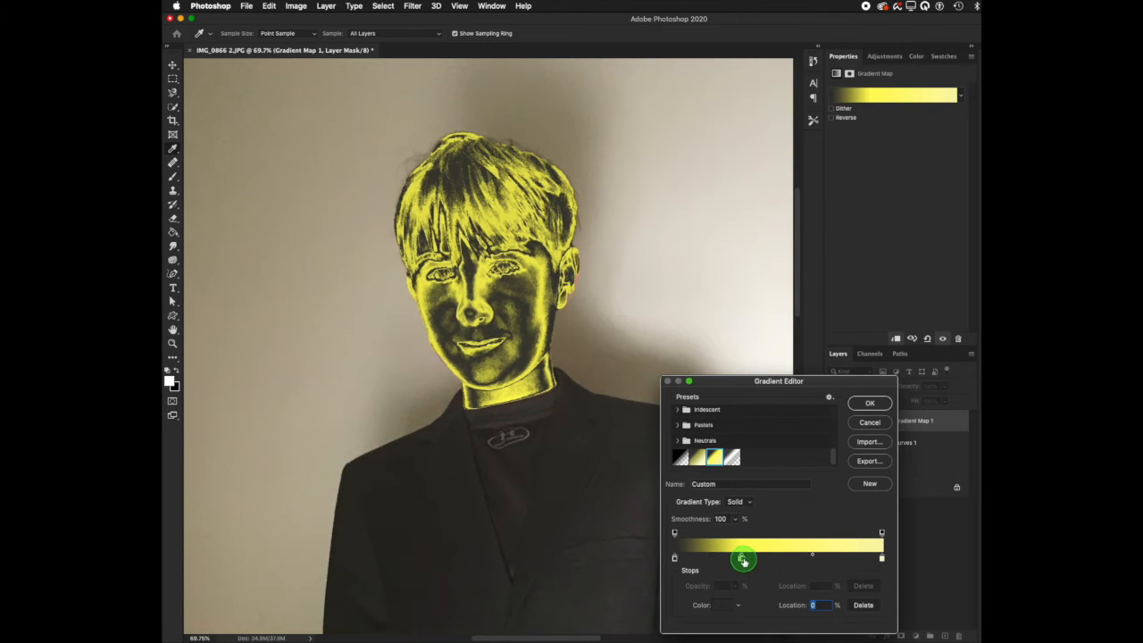
click(740, 558)
drag(741, 558, 744, 576)
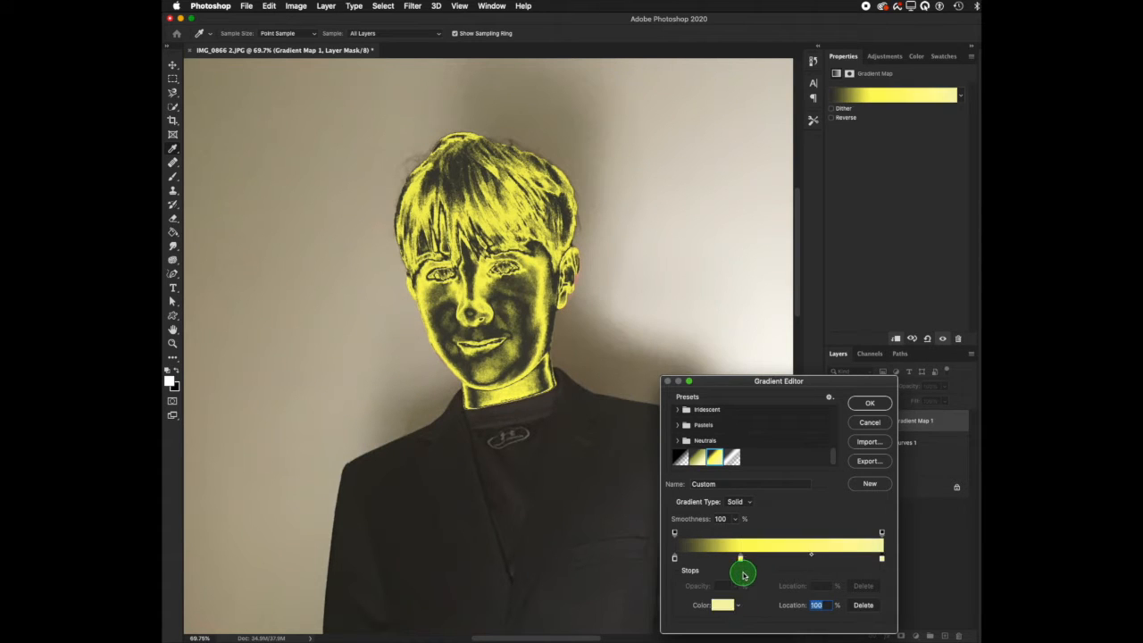
click(725, 608)
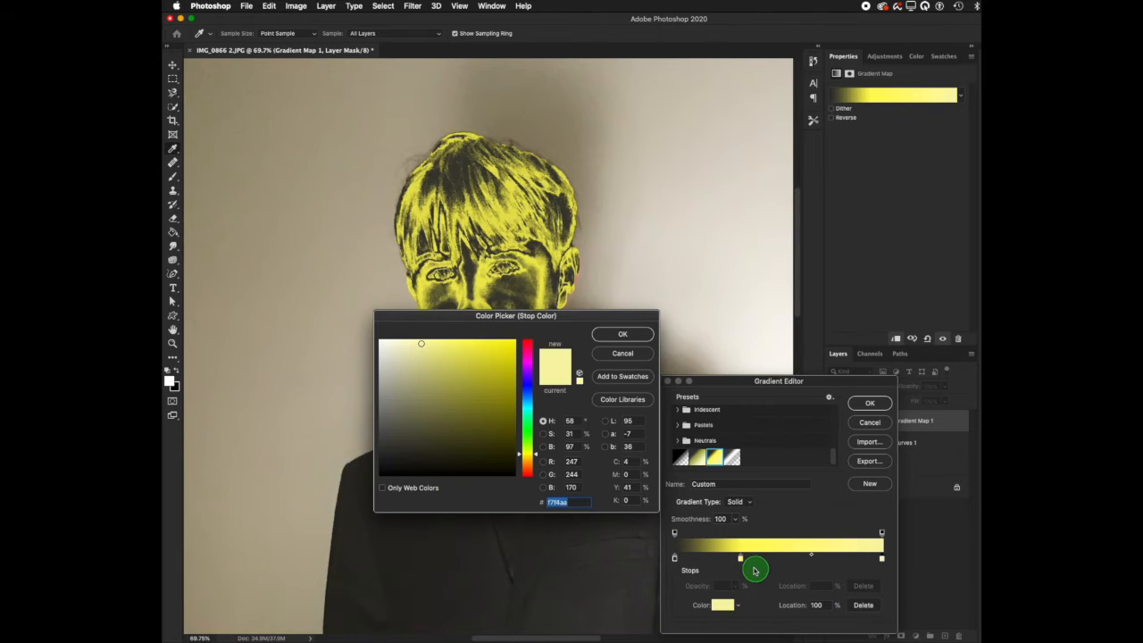
click(623, 333)
click(740, 558)
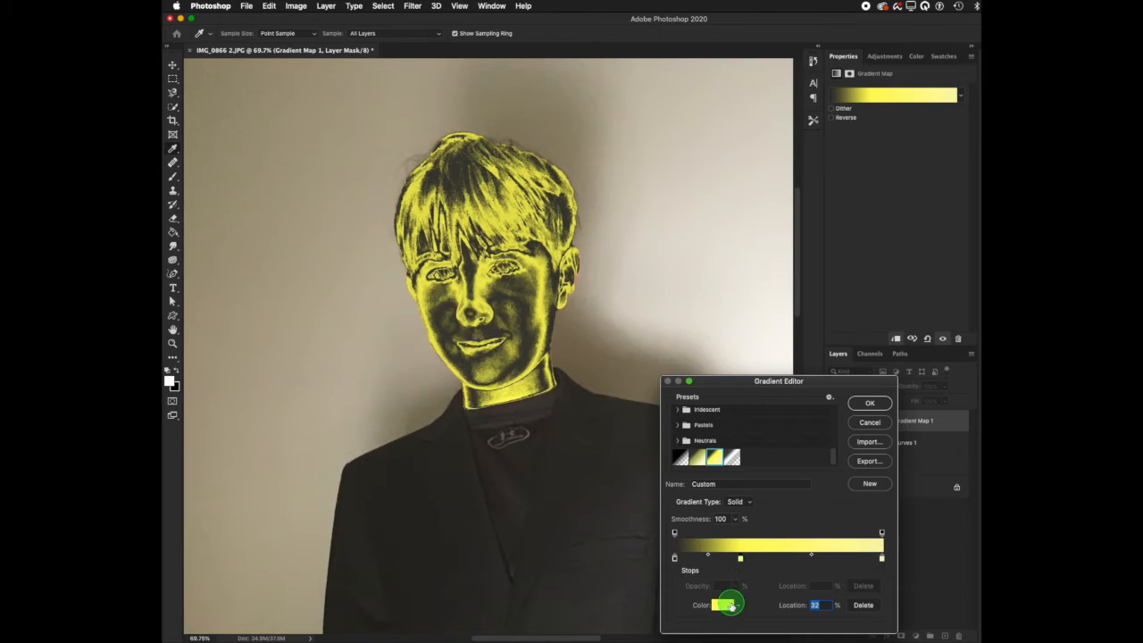
click(722, 604)
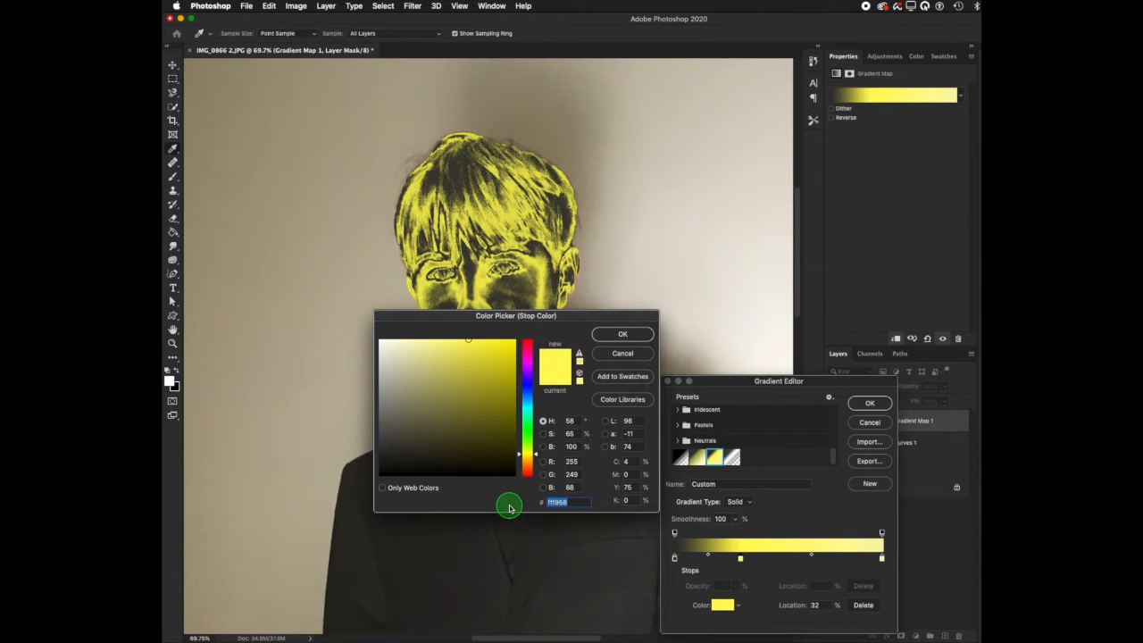
click(622, 334)
click(883, 558)
click(723, 604)
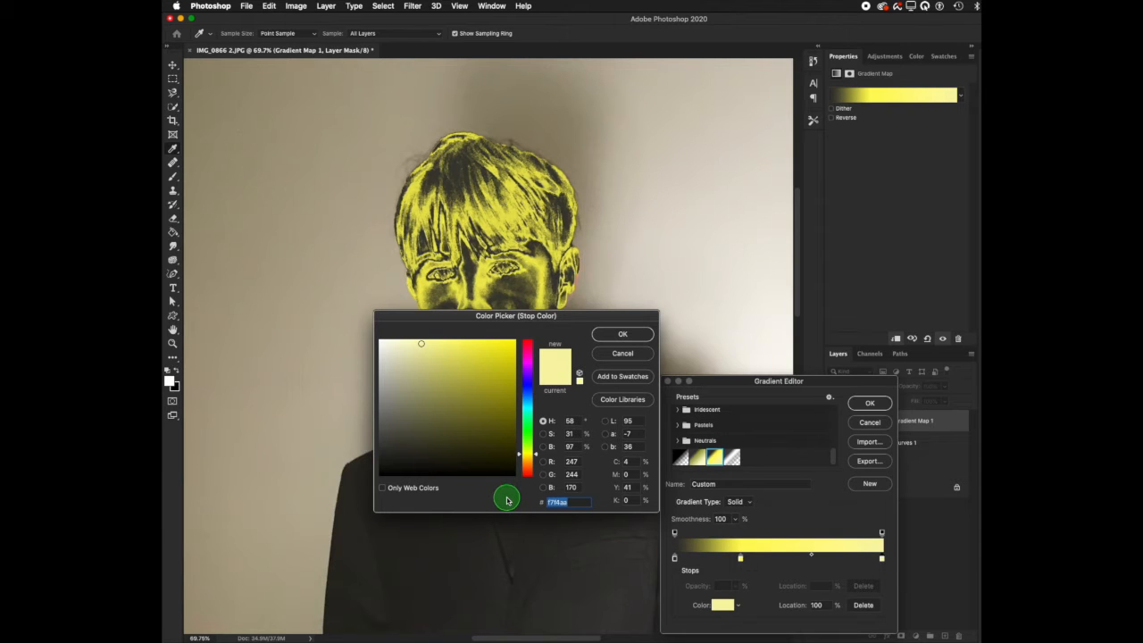
click(623, 334)
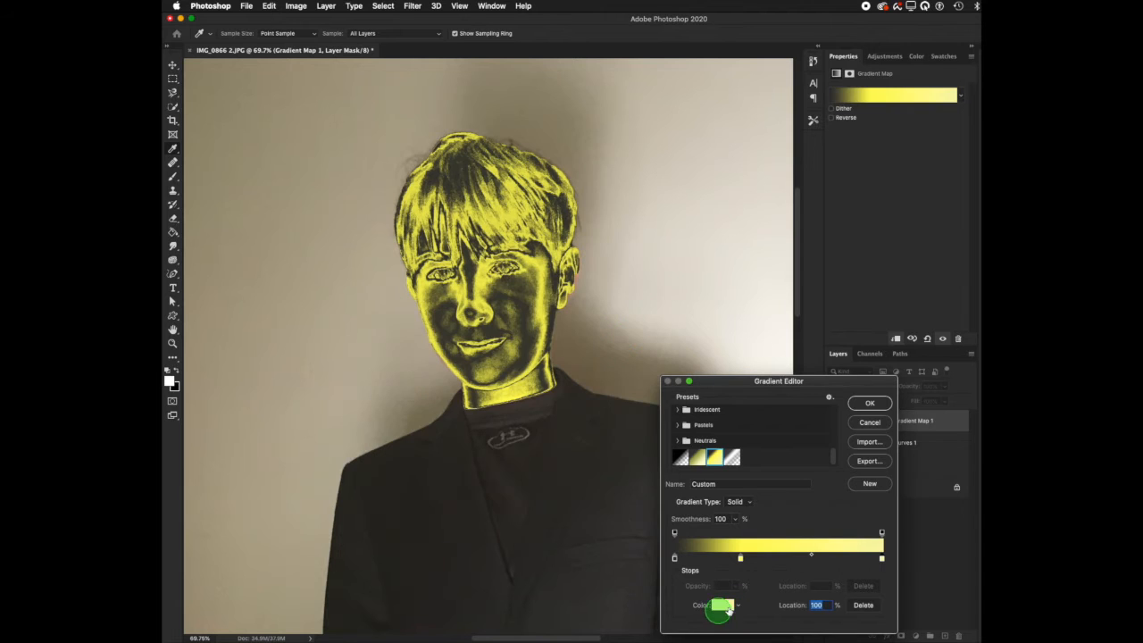
click(868, 405)
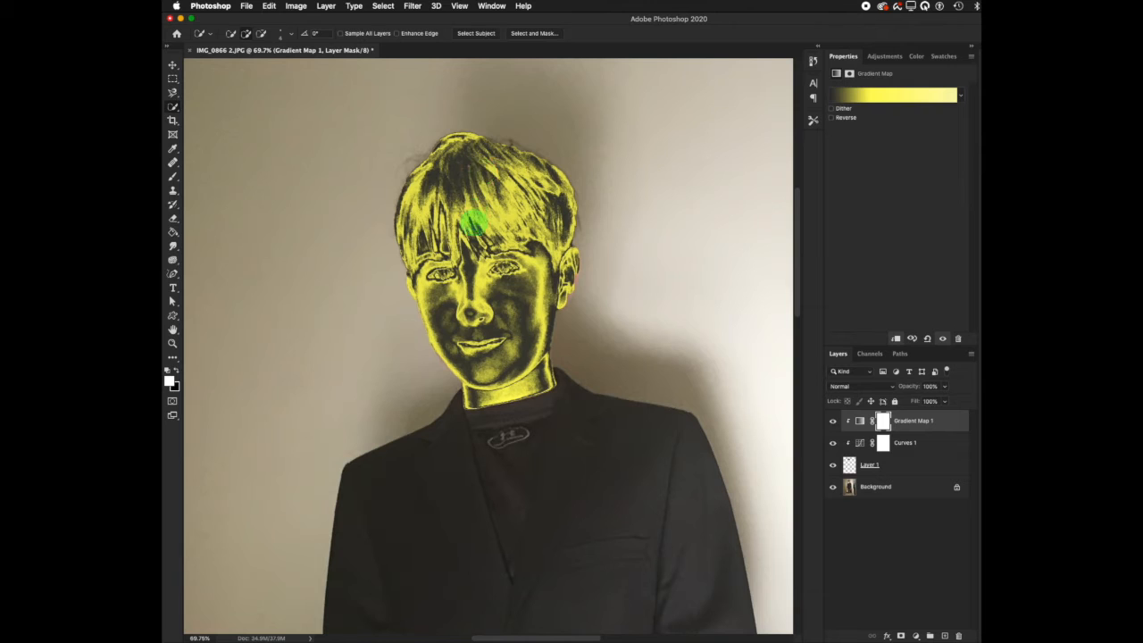
- Add a Hue/Saturation adjustment layer above the Gradient Map layer, clipped to the head layer
click(911, 604)
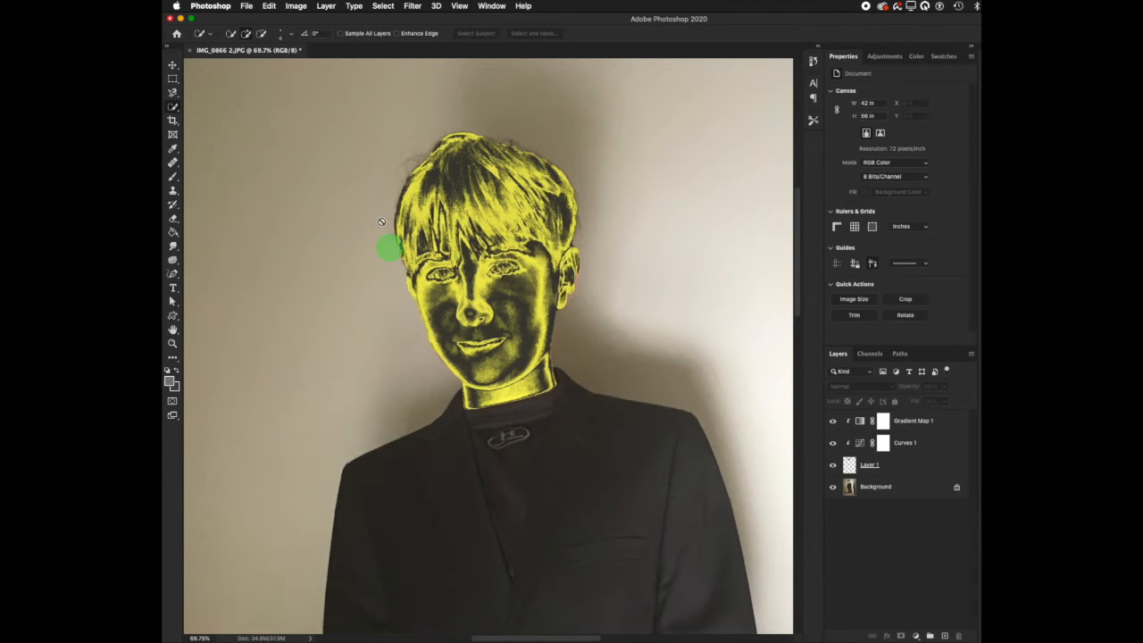
click(915, 635)
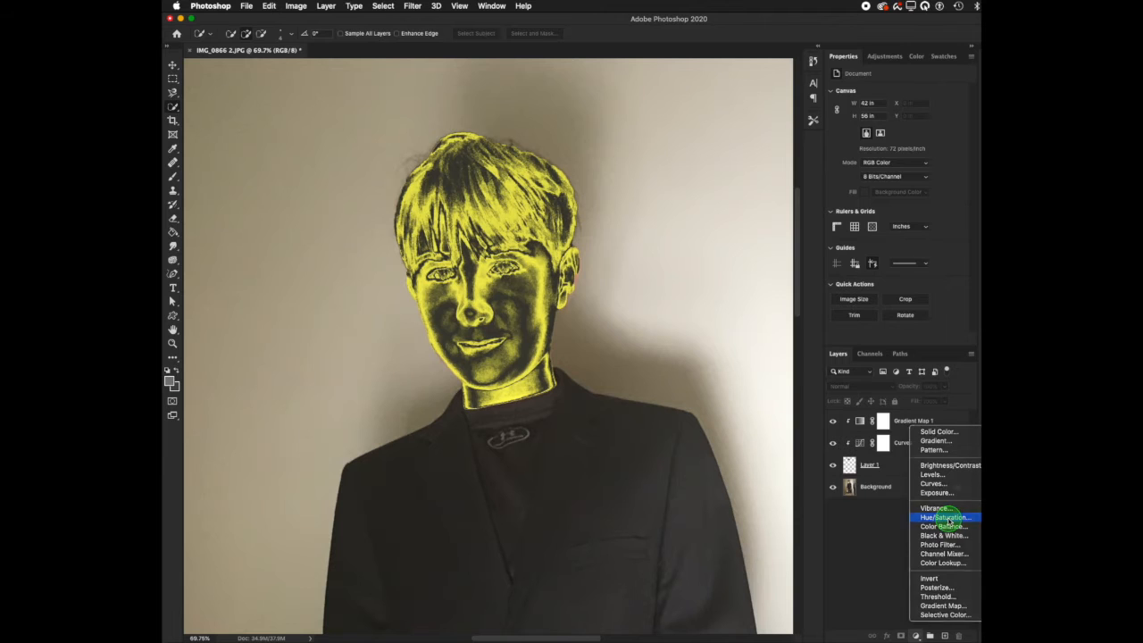
click(946, 517)
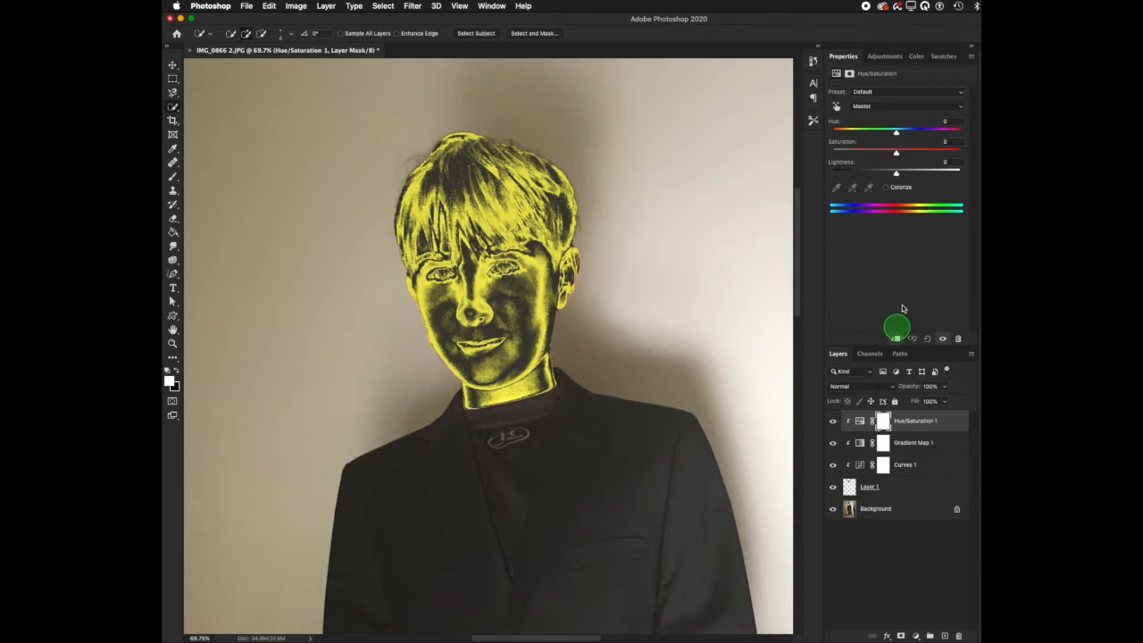
- Set the head's Hue/Saturation adjustment to saturation +36 and hue -6, and deselect the layers
drag(898, 154, 945, 154)
click(890, 154)
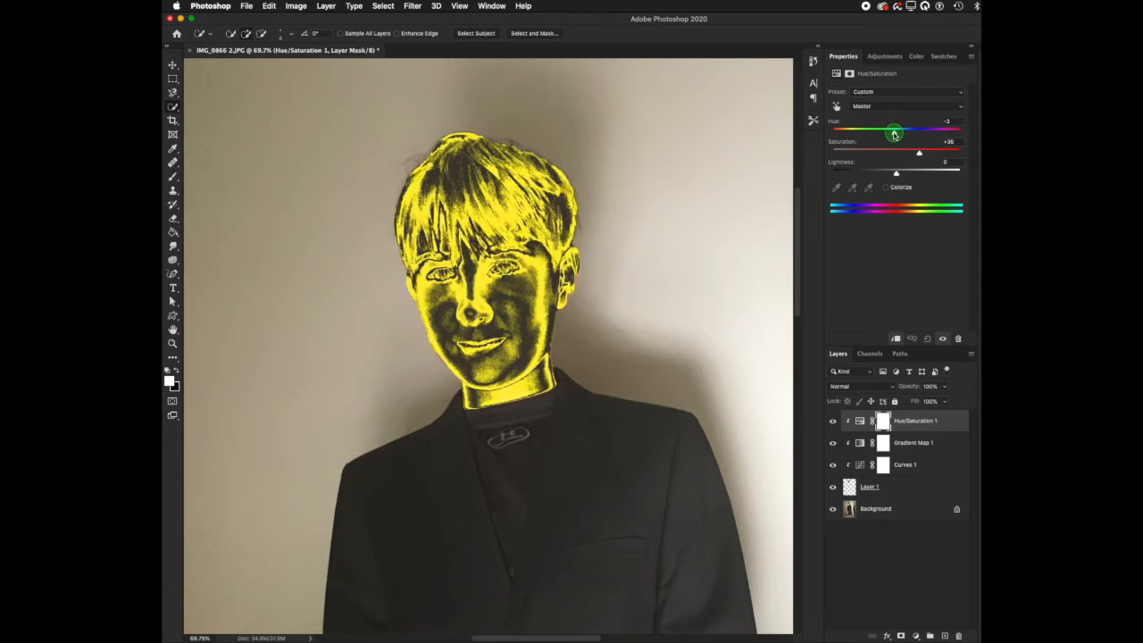
drag(893, 134, 891, 134)
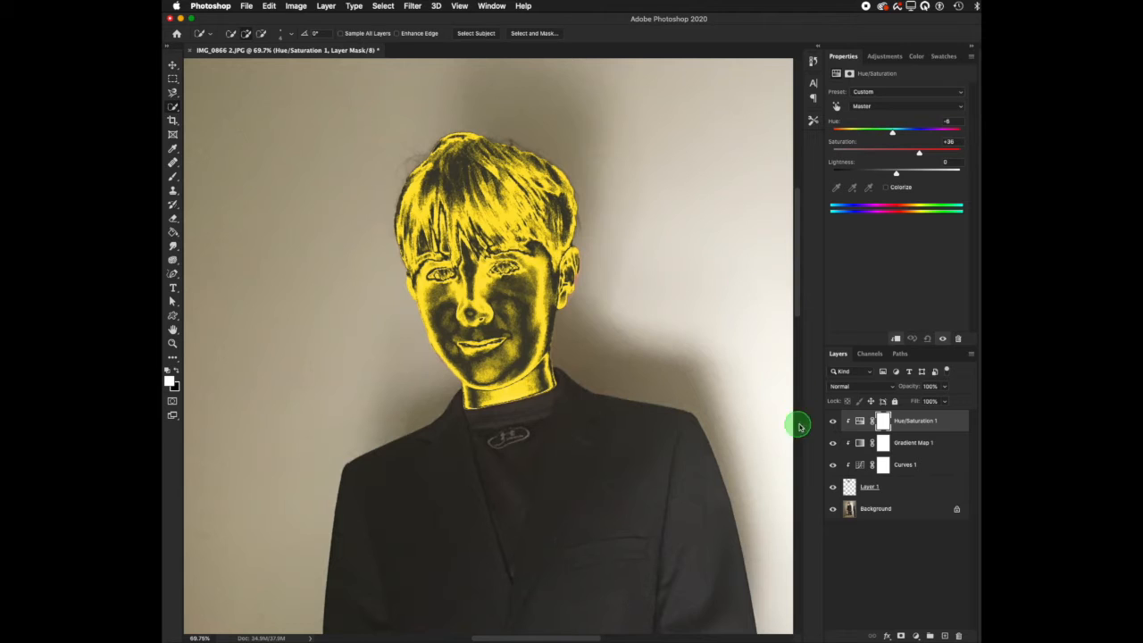
click(901, 533)
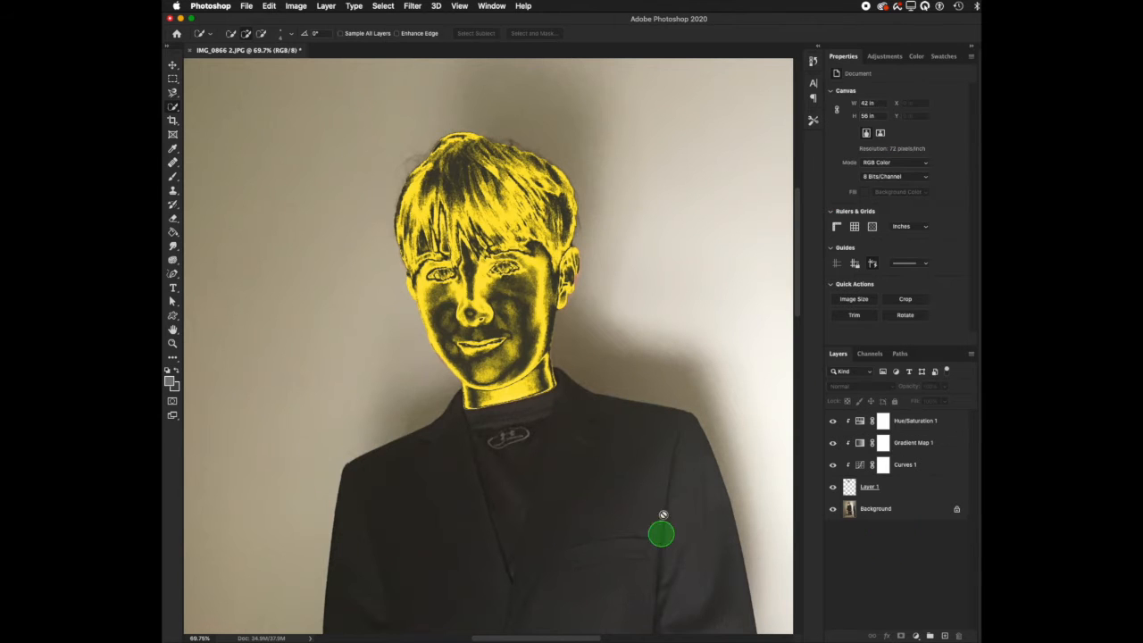
- Reopen the head's Curves adjustment and fine-tune the peaks of its wave to roughly equal height
drag(798, 280, 799, 310)
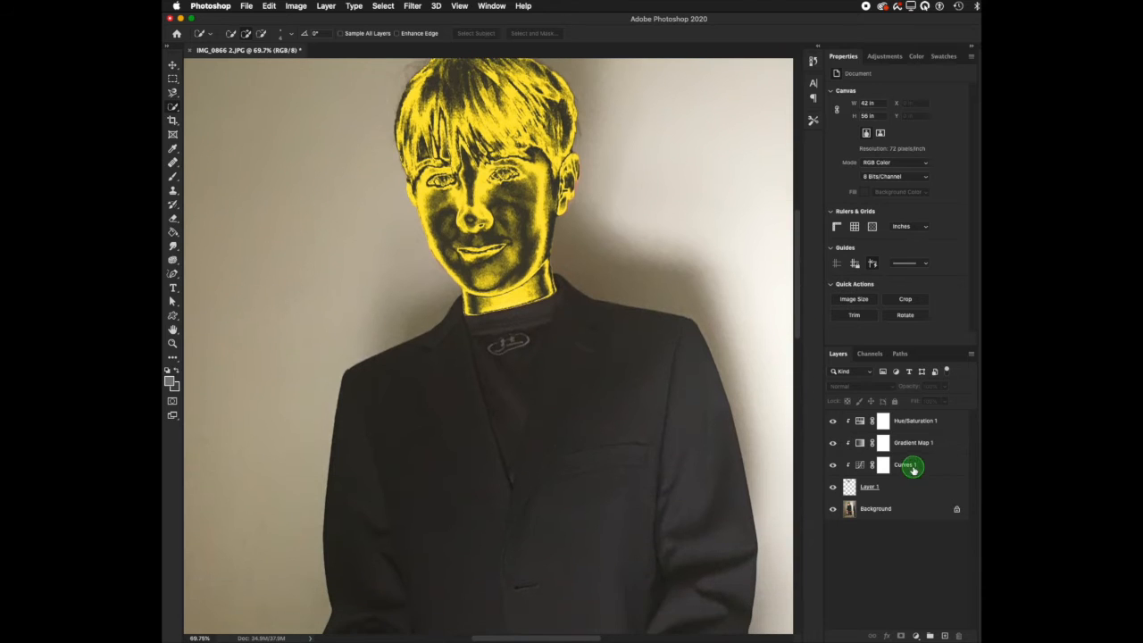
click(909, 464)
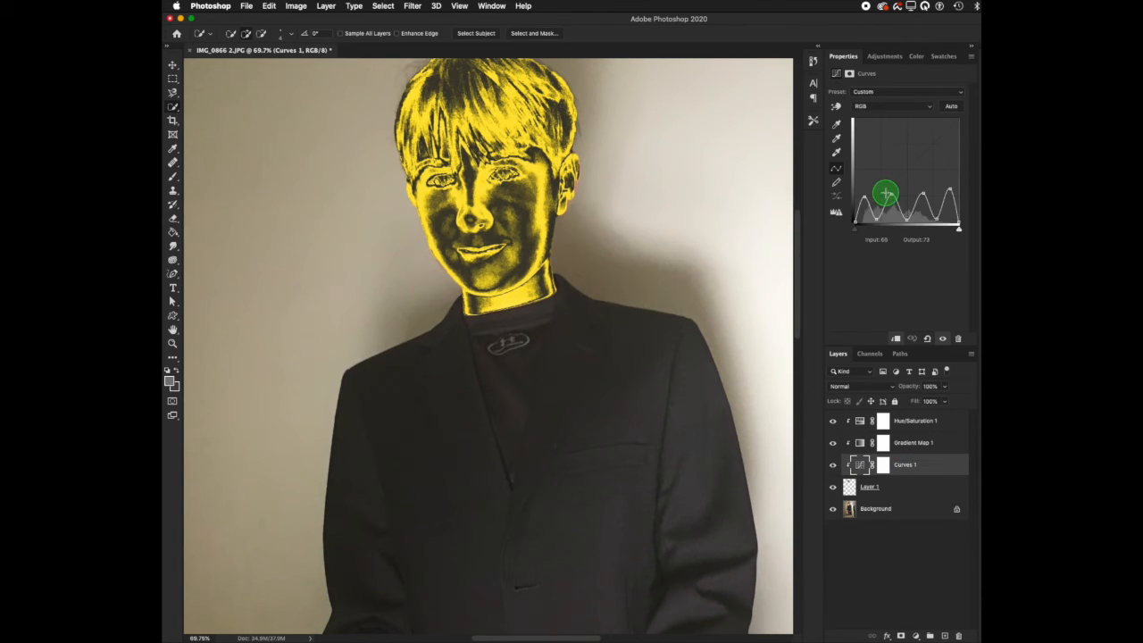
drag(894, 184, 949, 201)
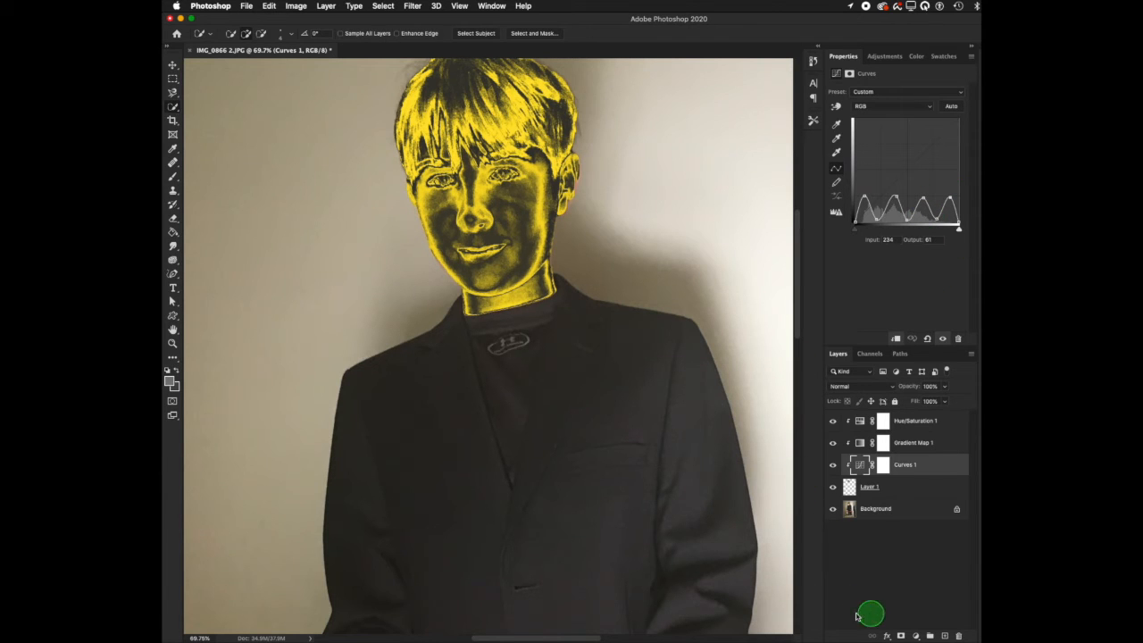
- Select the boy's hand resting on the right-hand post of the chair back, keeping the Quick Selection tool active
drag(798, 298, 816, 403)
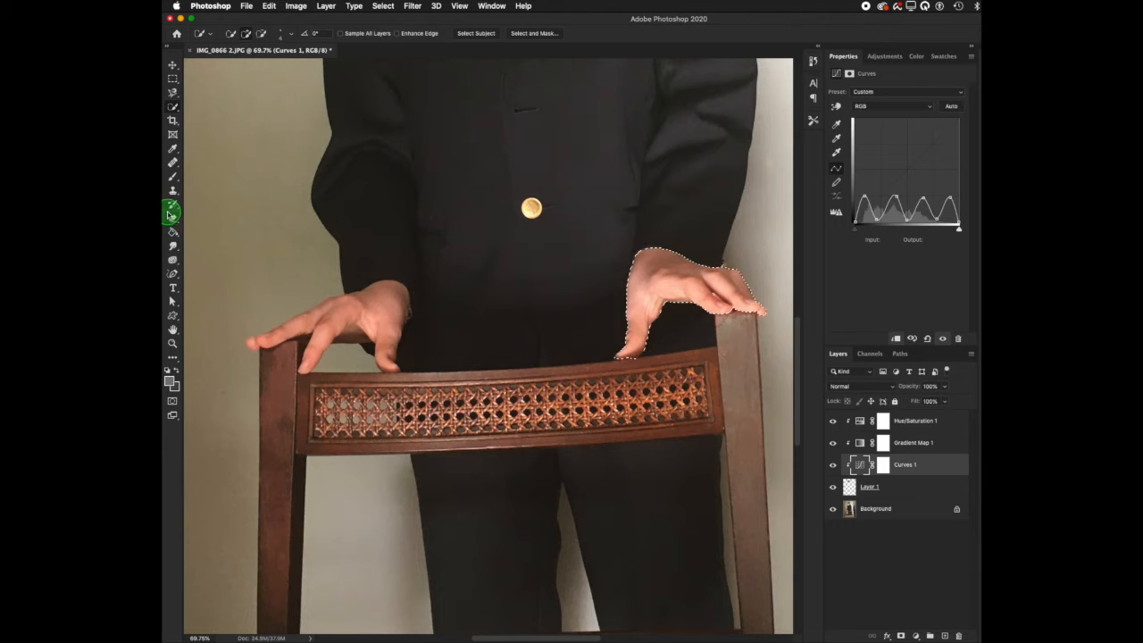
click(173, 273)
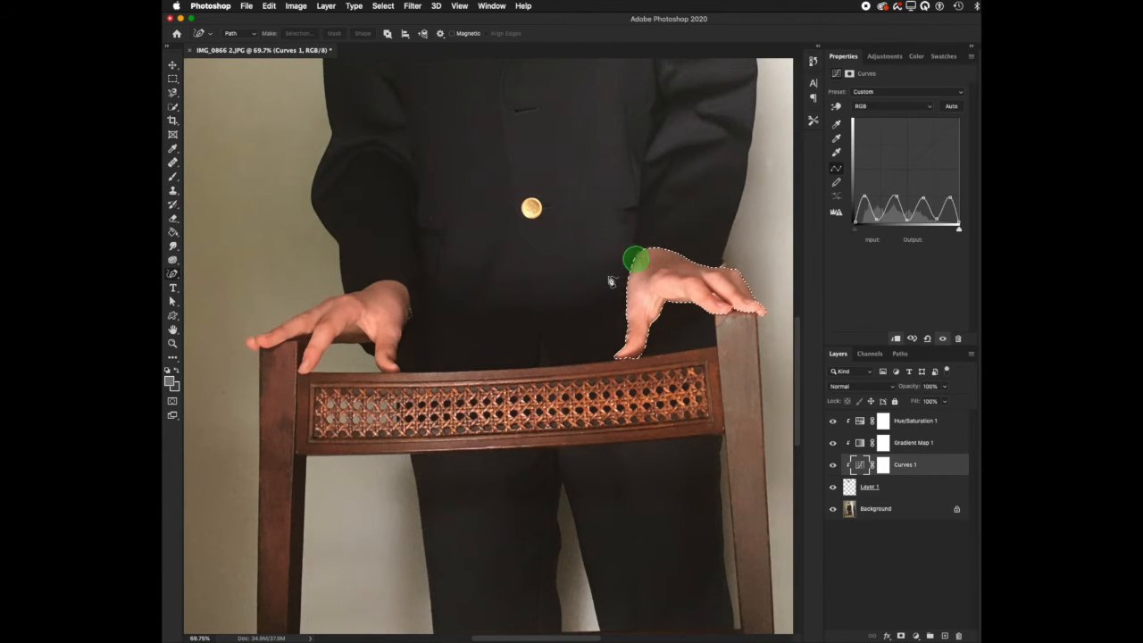
click(172, 108)
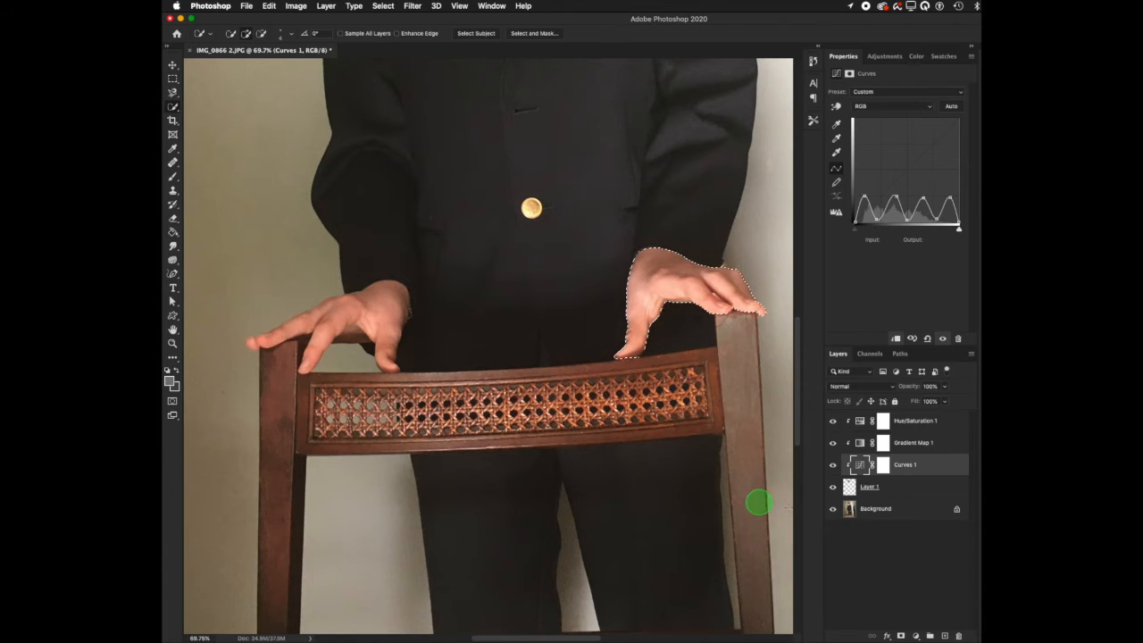
- Copy the selected hand from the Background layer to a new layer and check the cutout with the Background temporarily hidden
click(886, 509)
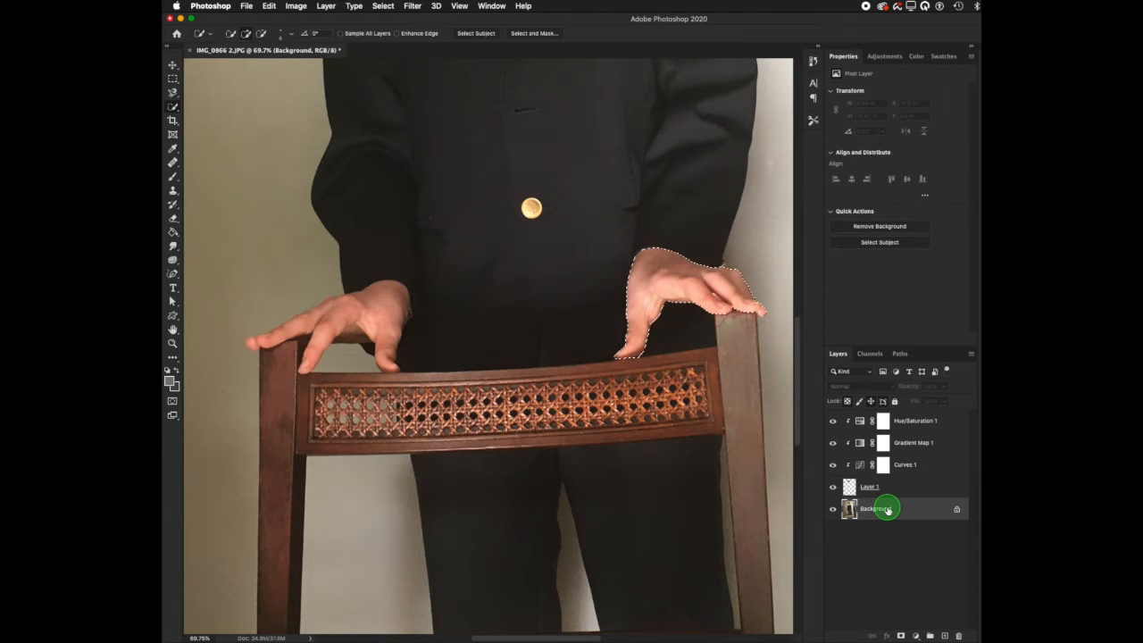
key(super+j)
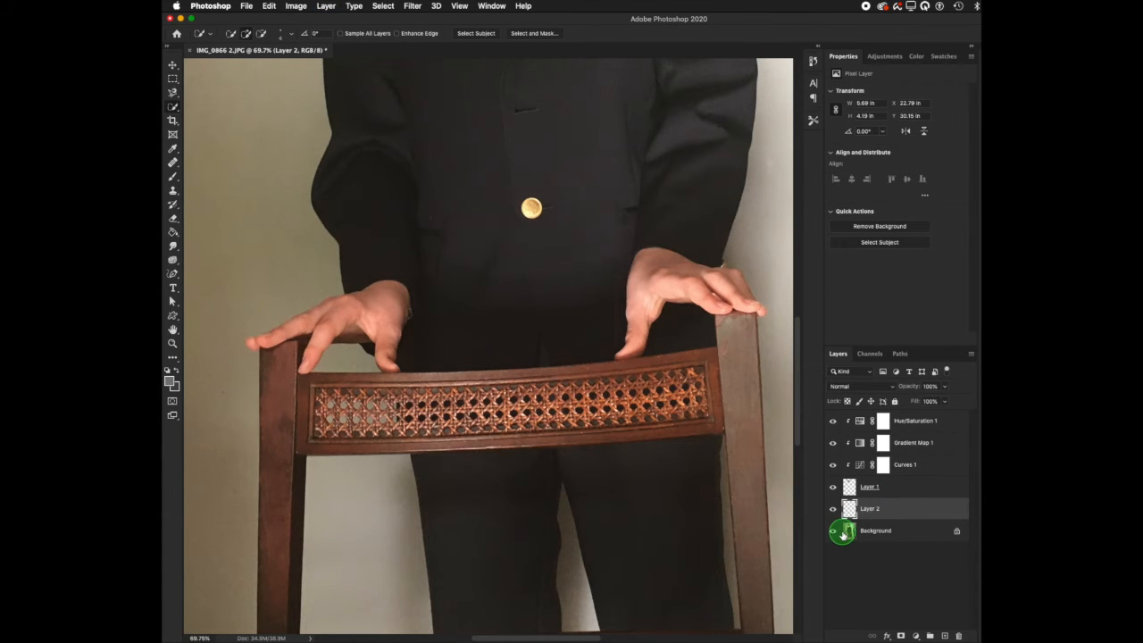
click(833, 531)
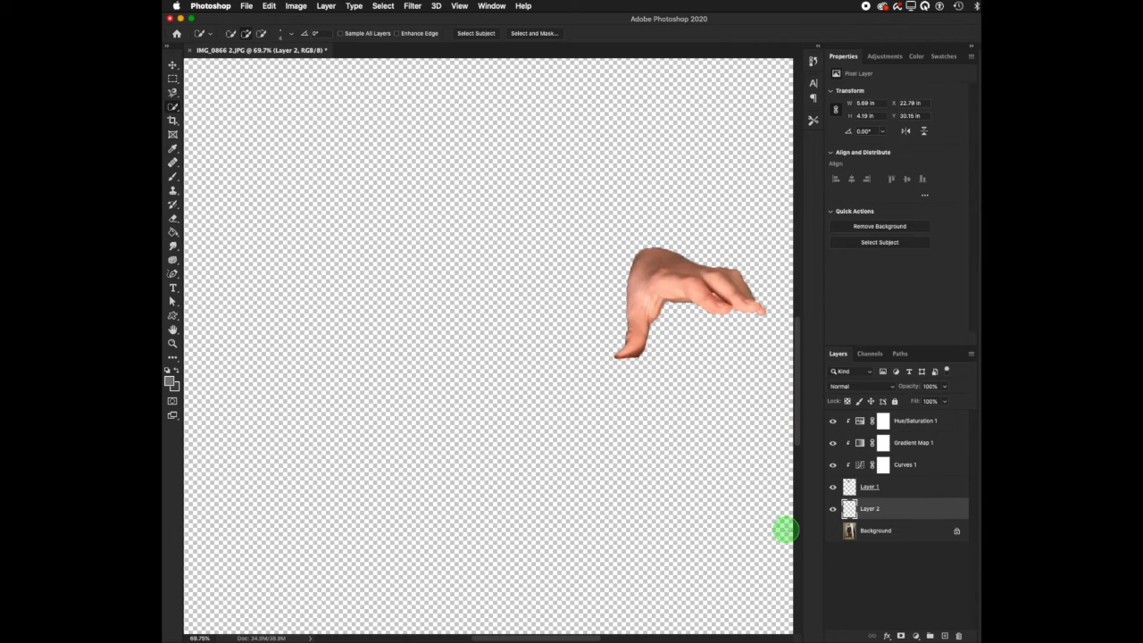
click(832, 531)
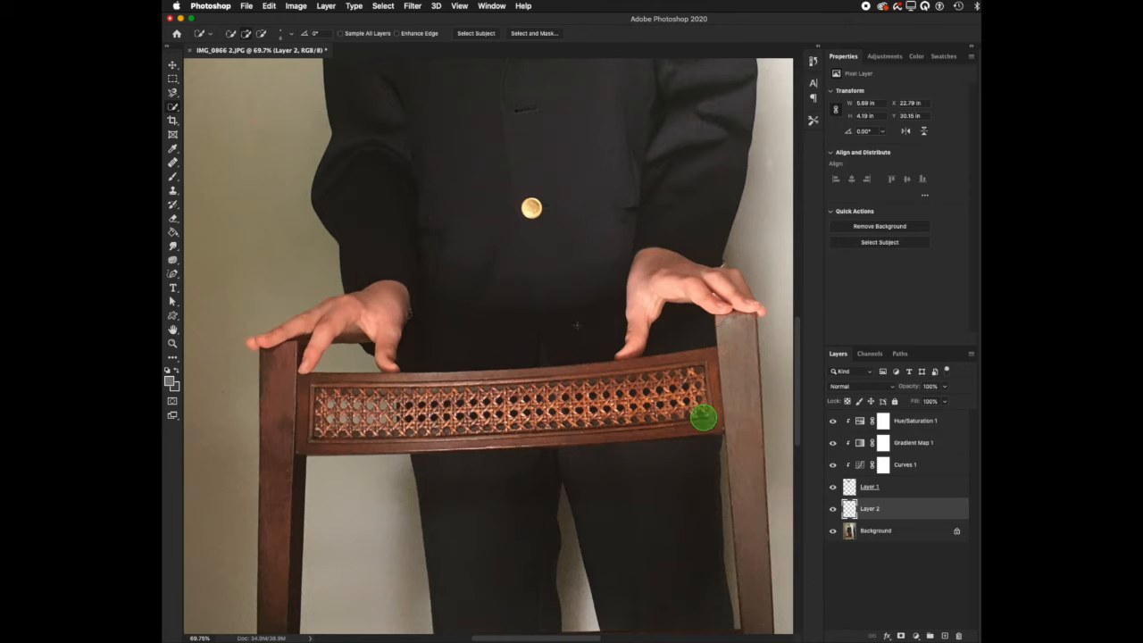
- Convert the copied hand layer to black and white with the default preset
click(296, 6)
mouse_move(318, 36)
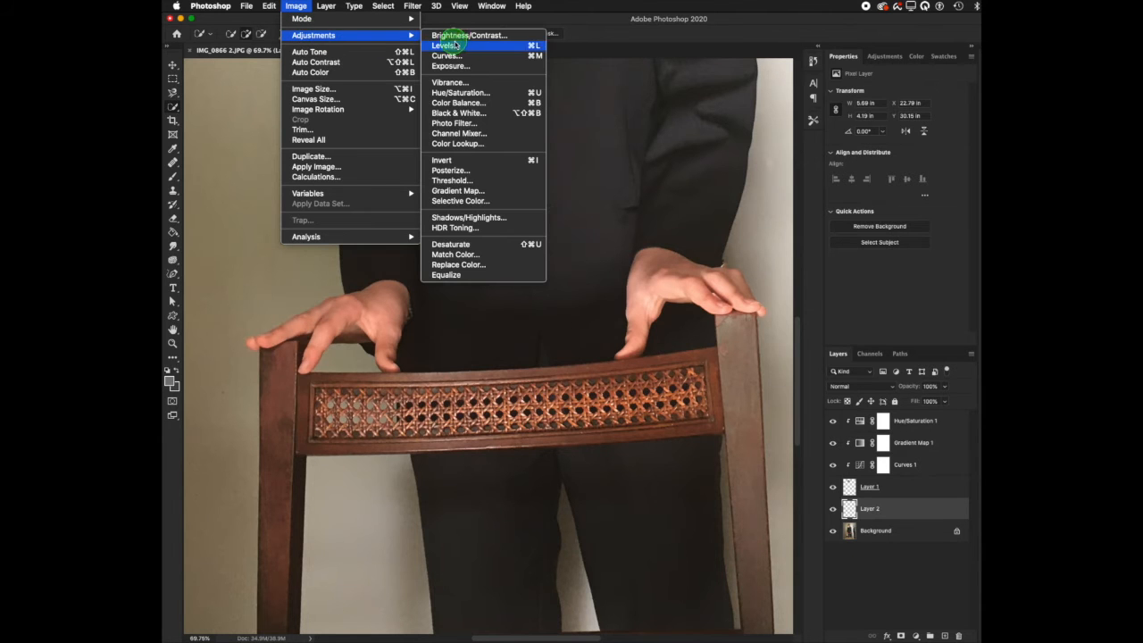
click(472, 112)
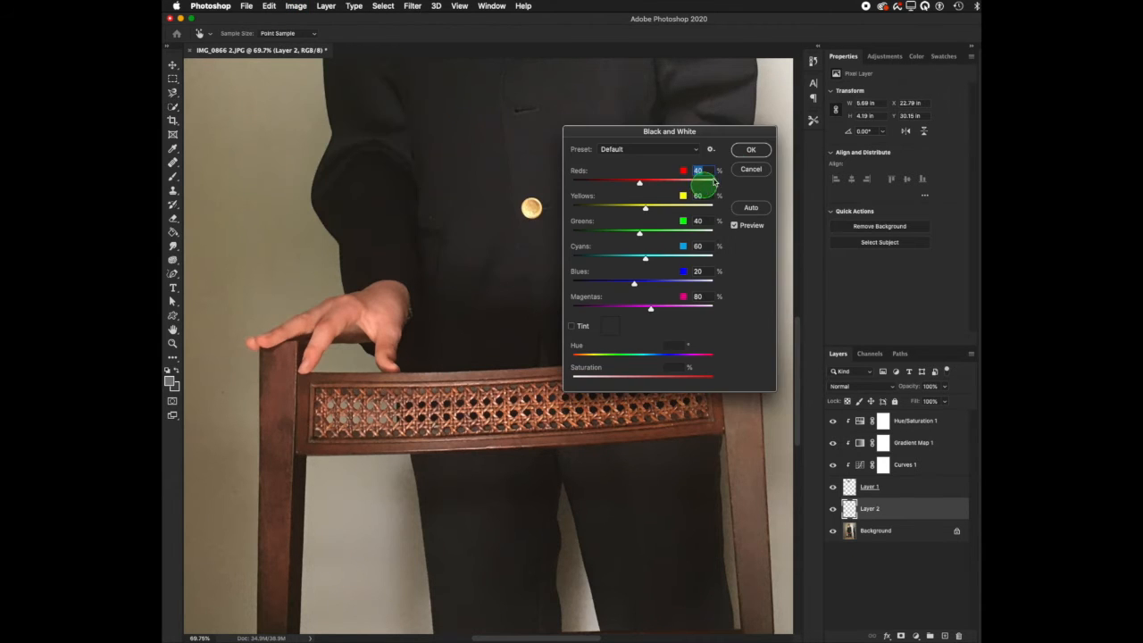
click(748, 152)
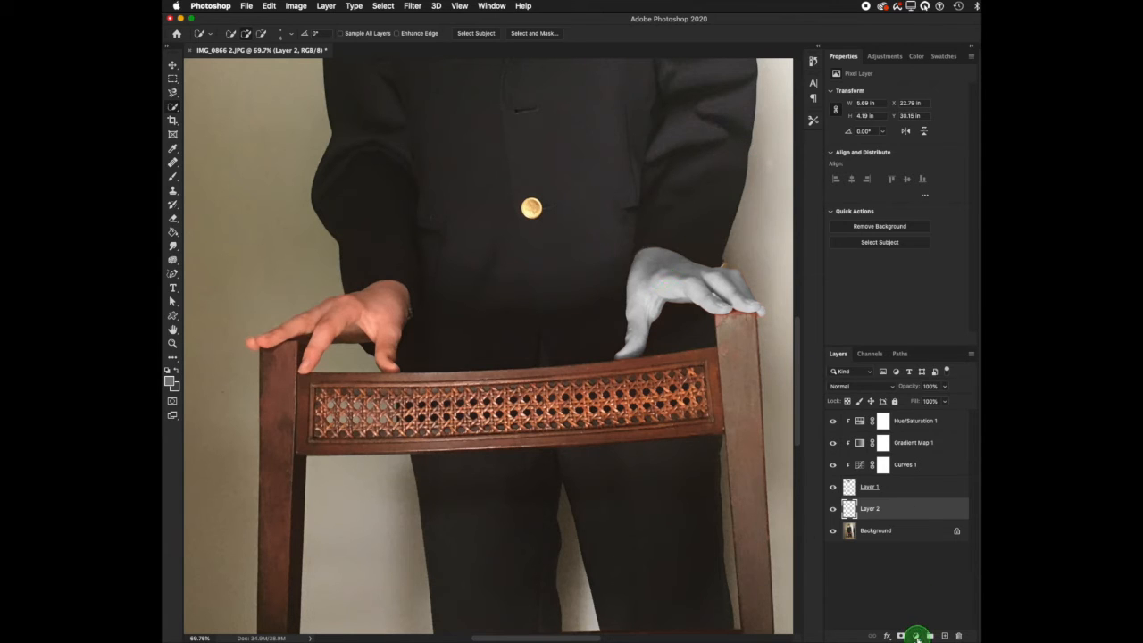
- Add a Curves adjustment layer directly above the hand layer and clip it to the hand
click(916, 636)
click(948, 484)
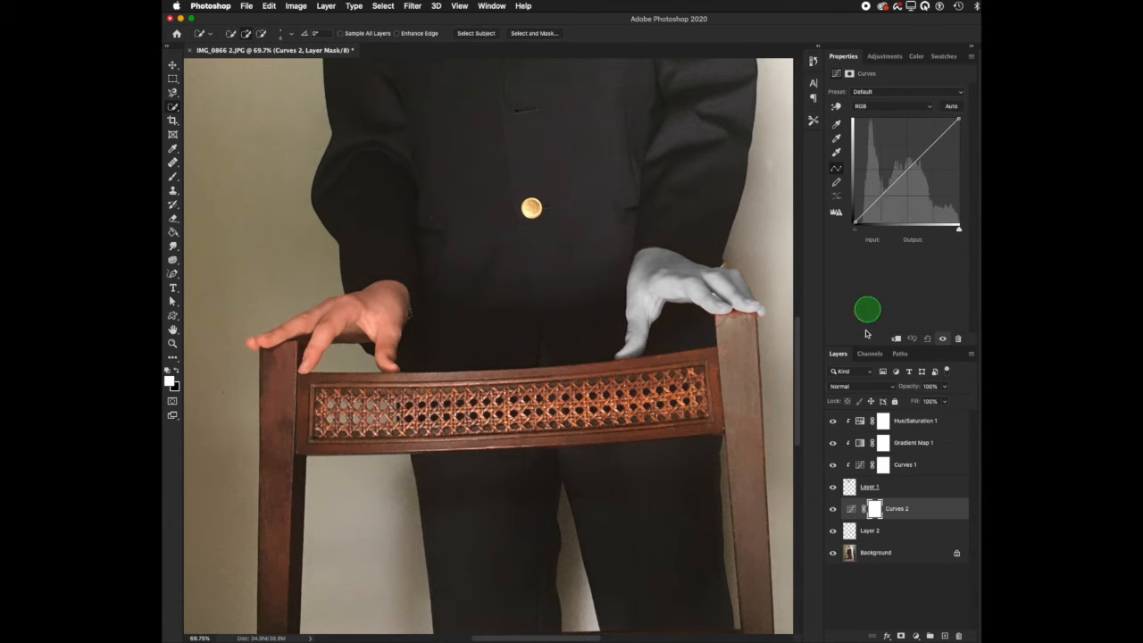
click(896, 340)
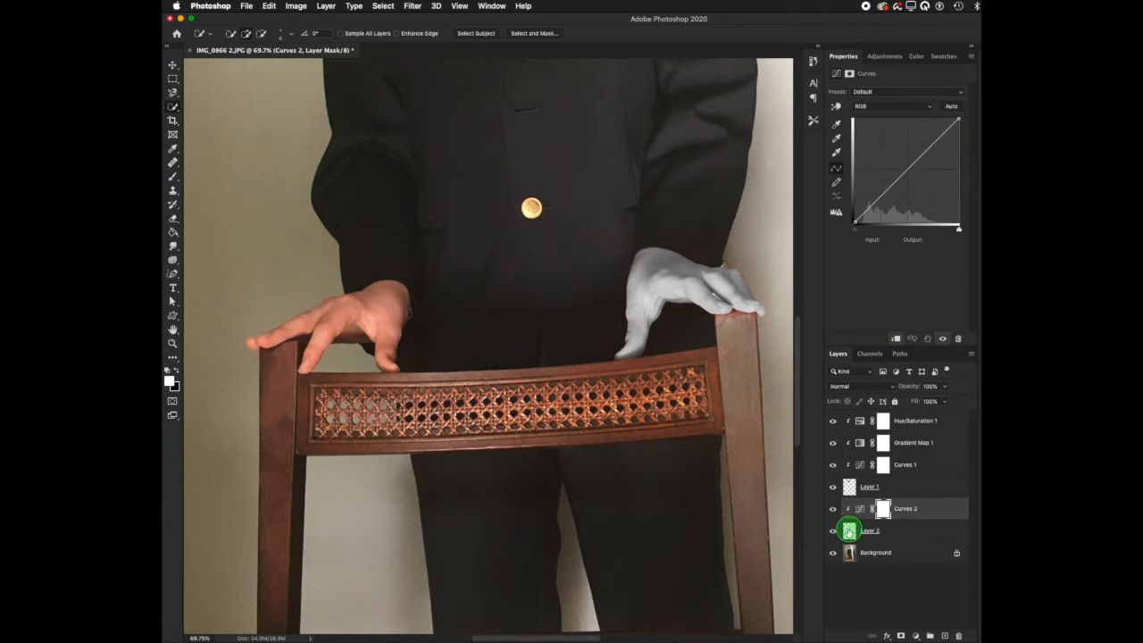
- Lower the curve's white endpoint to output 0 and shape the hand's curve into a wave with four peaks of similar height
drag(964, 120, 964, 234)
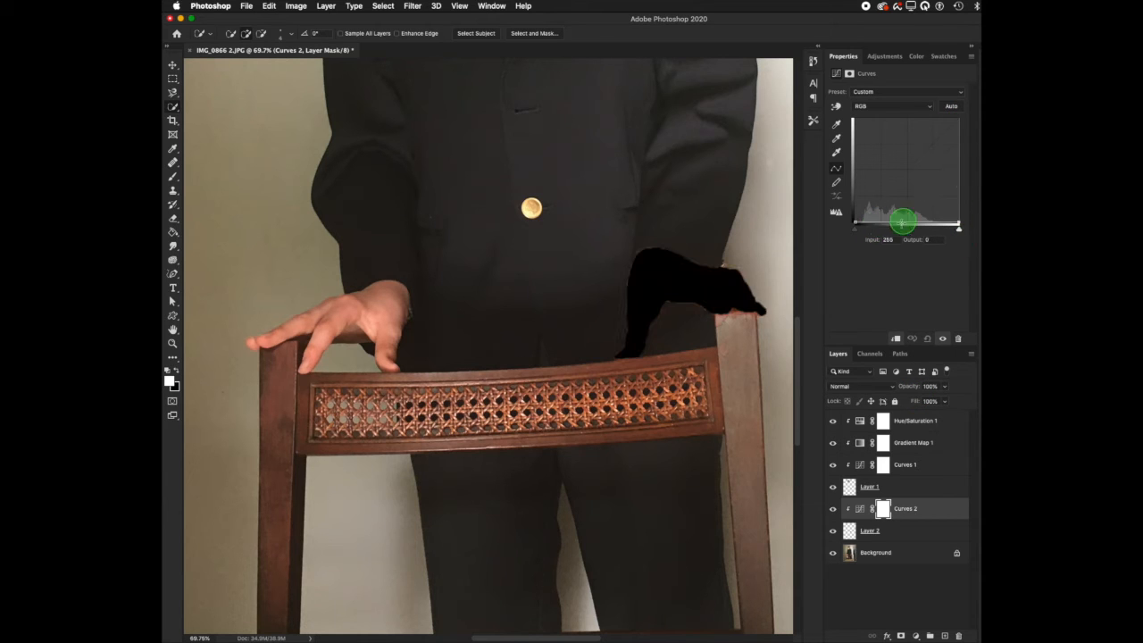
drag(907, 217, 907, 170)
click(879, 195)
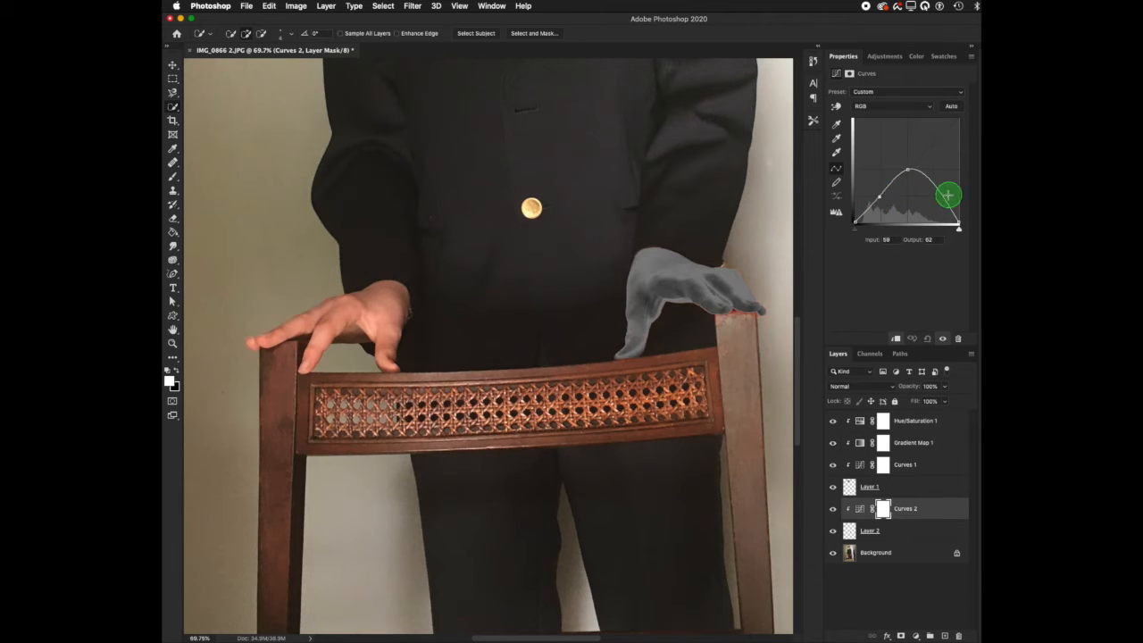
drag(905, 173, 934, 218)
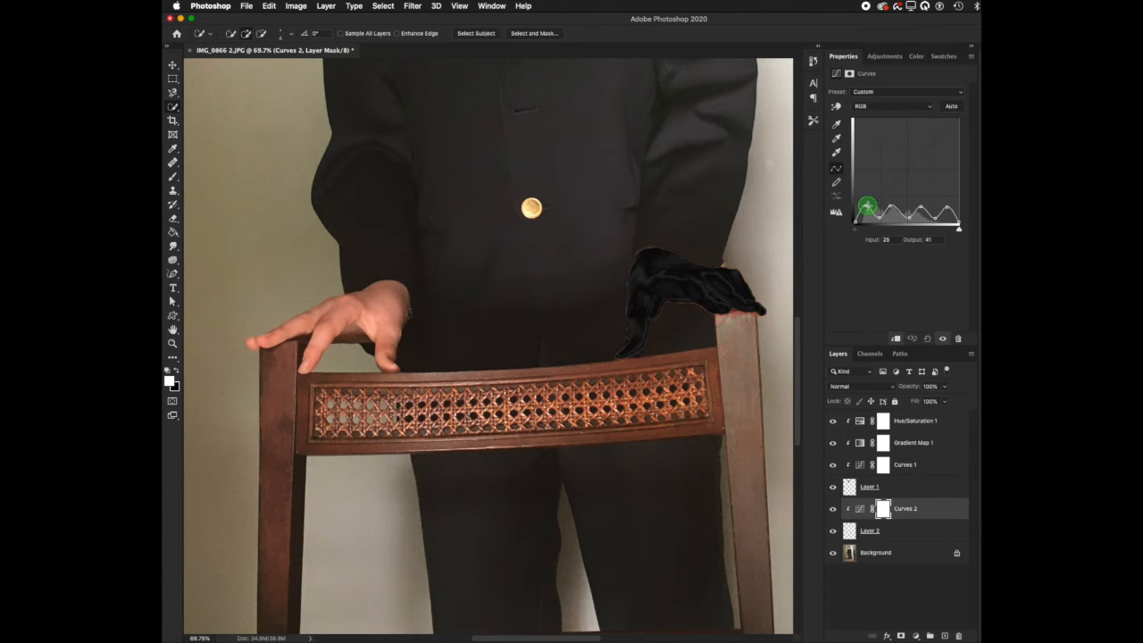
drag(866, 193, 947, 194)
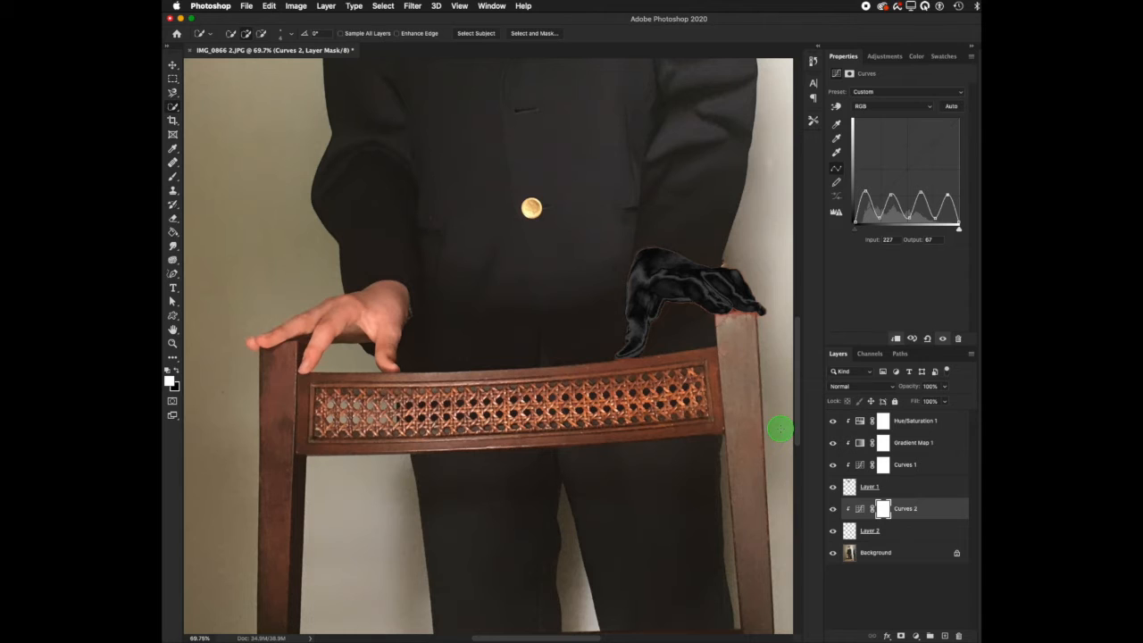
- Add a second Gradient Map adjustment layer at the top of the layer stack, above the Hue/Saturation layer
click(917, 615)
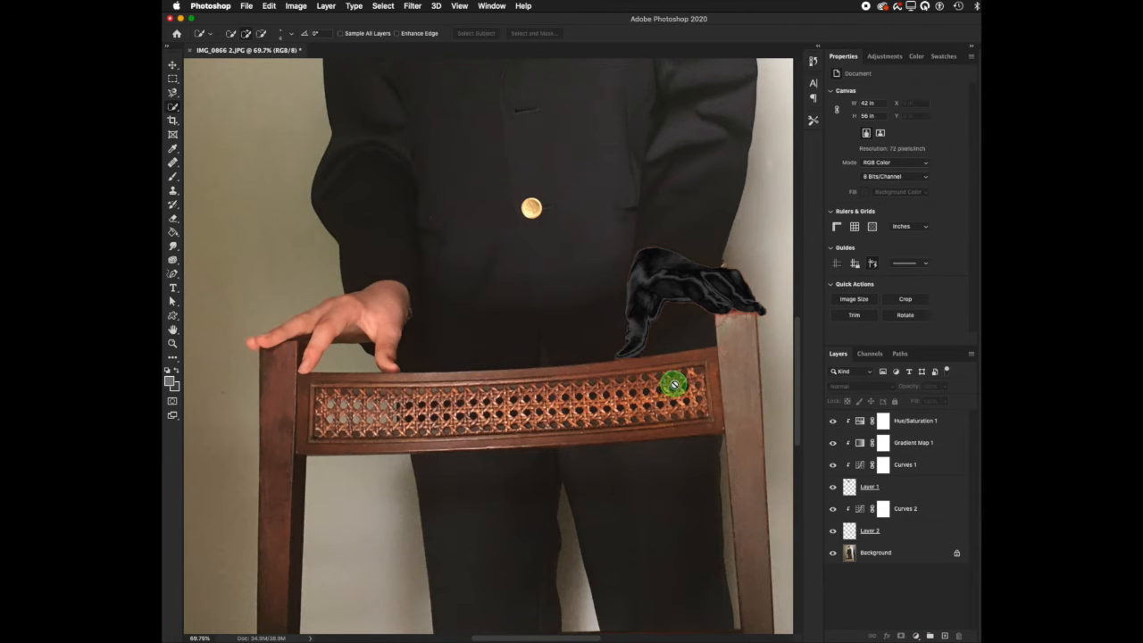
click(917, 635)
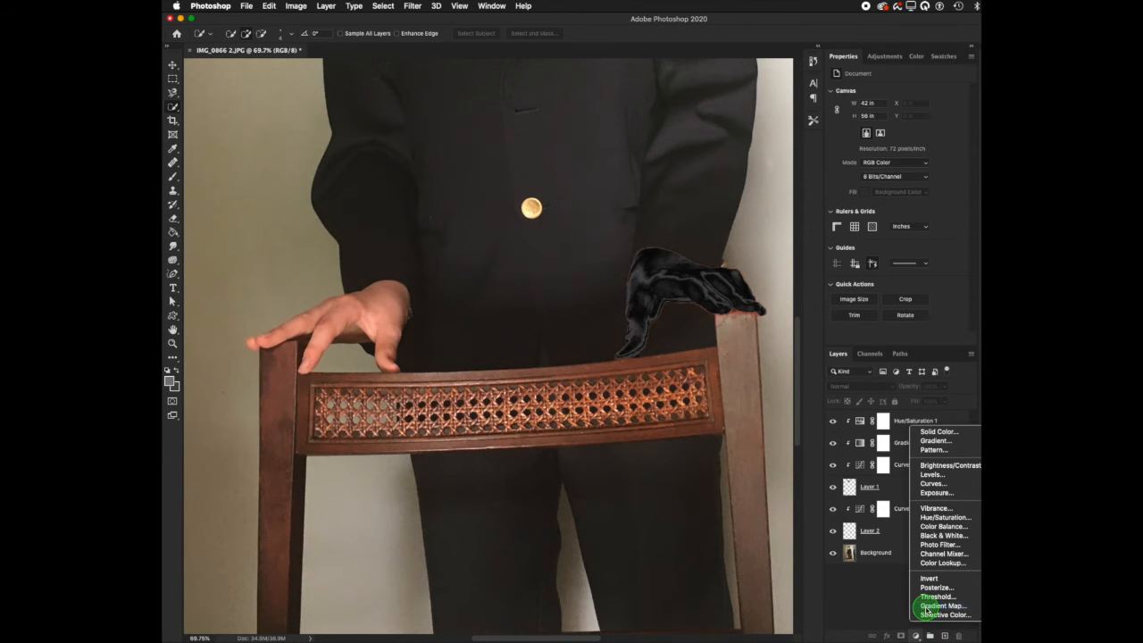
click(928, 605)
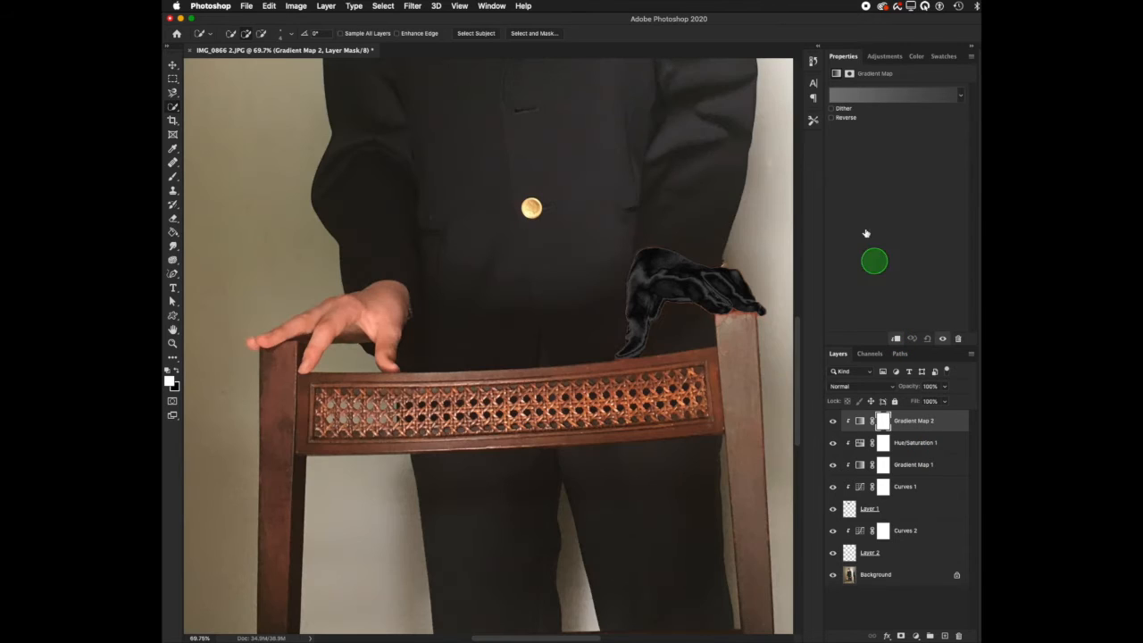
- Apply the custom dark-to-yellow gradient preset to the second Gradient Map and accept it
click(860, 96)
scroll(684, 442, down, 5)
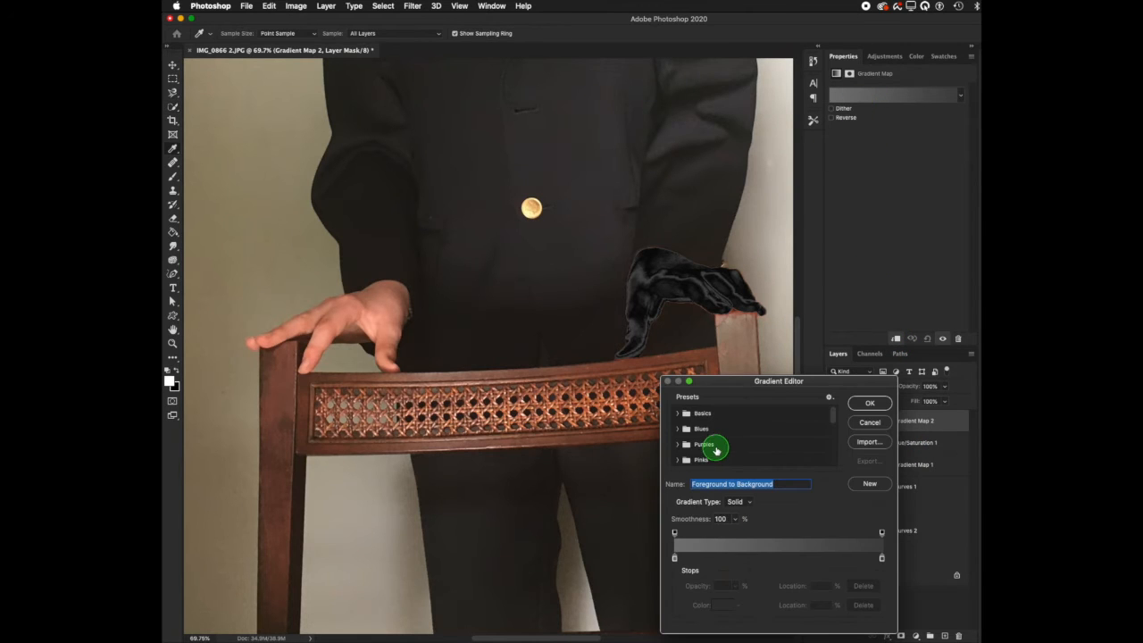
click(714, 446)
click(710, 458)
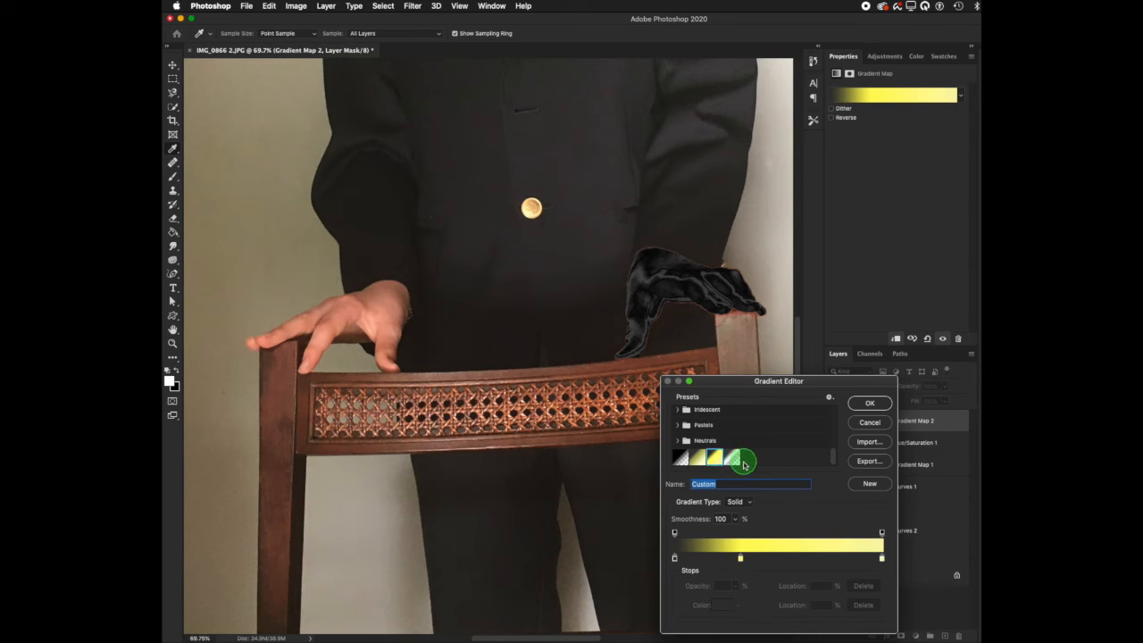
click(882, 404)
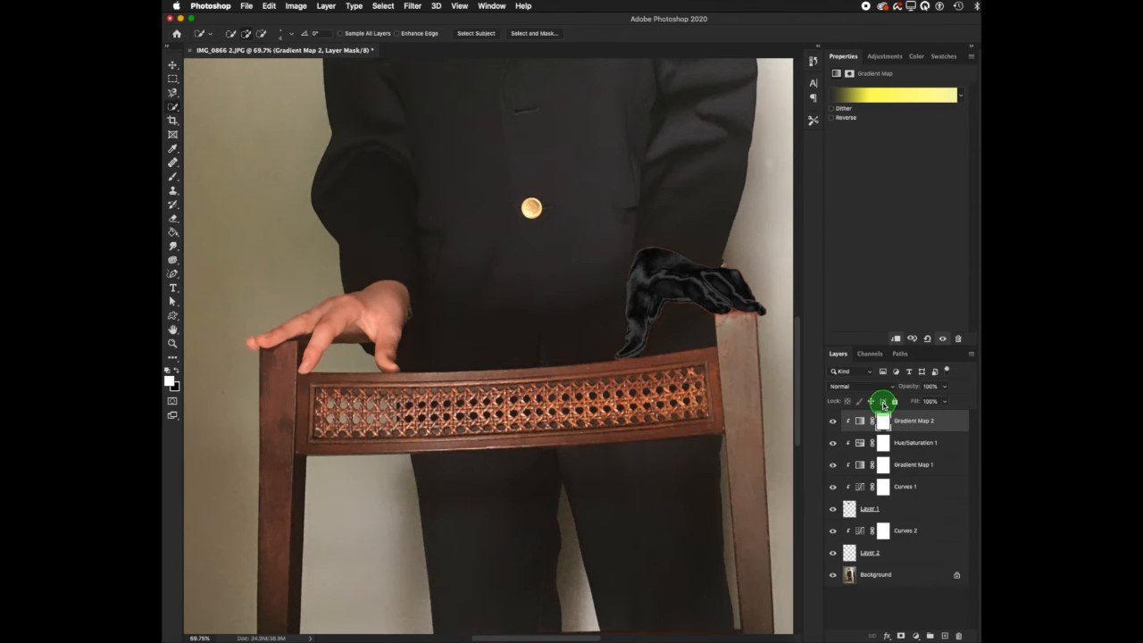
- Move the second Gradient Map directly above the hand's Curves layer and clip it to the hand layer
drag(892, 419, 892, 517)
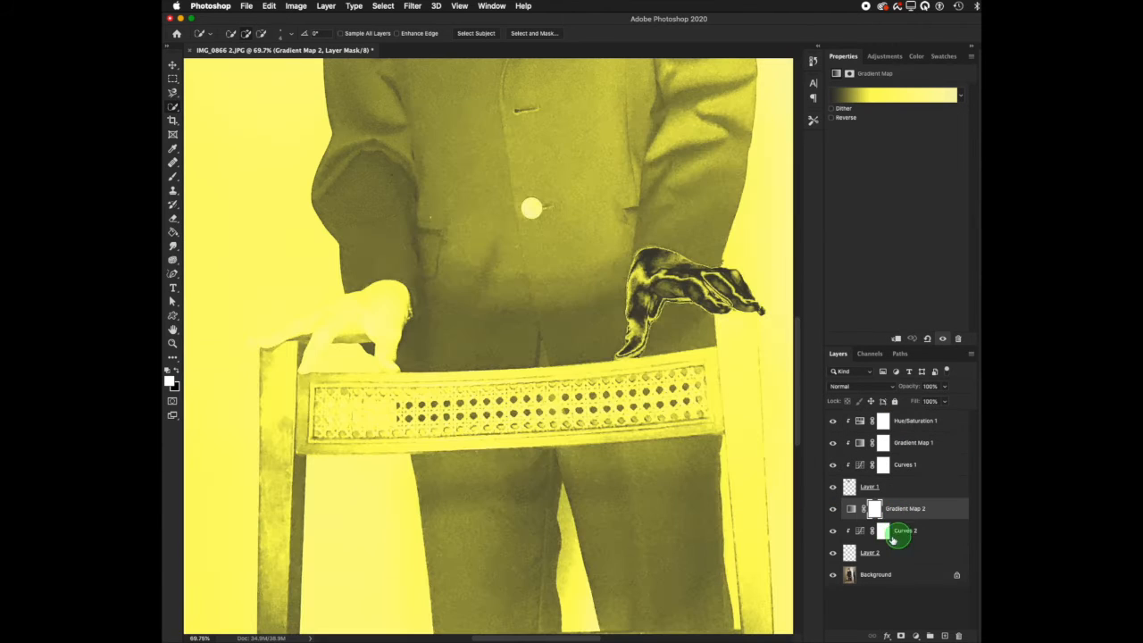
key(super+alt+g)
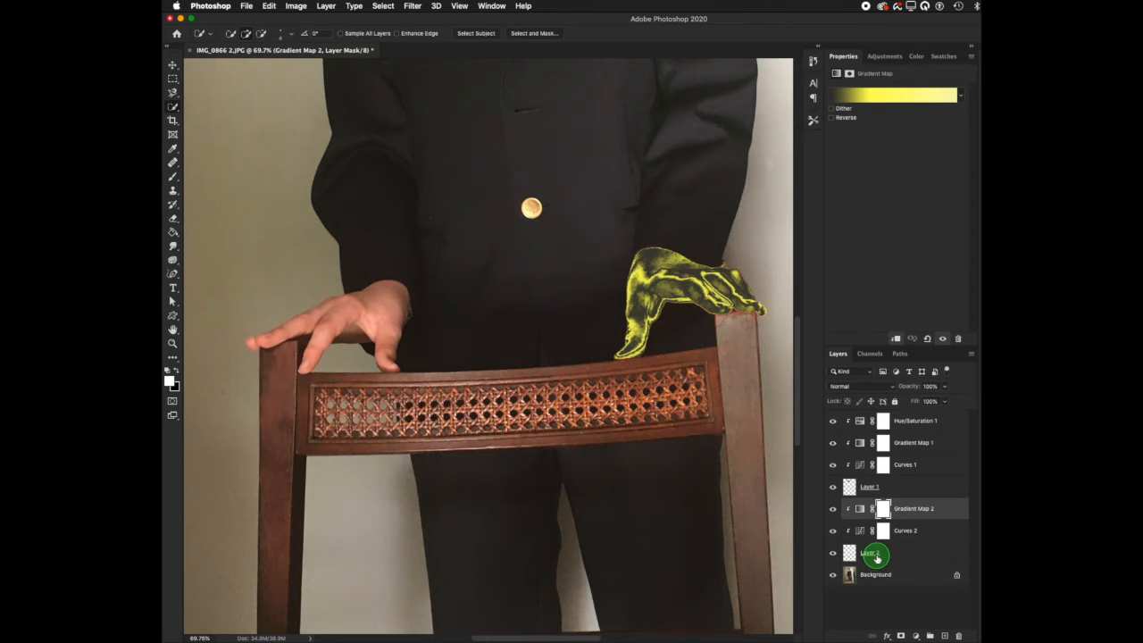
- Move the second Gradient Map back to the top of the layer stack and clip it to the head's layer group
drag(863, 554, 894, 412)
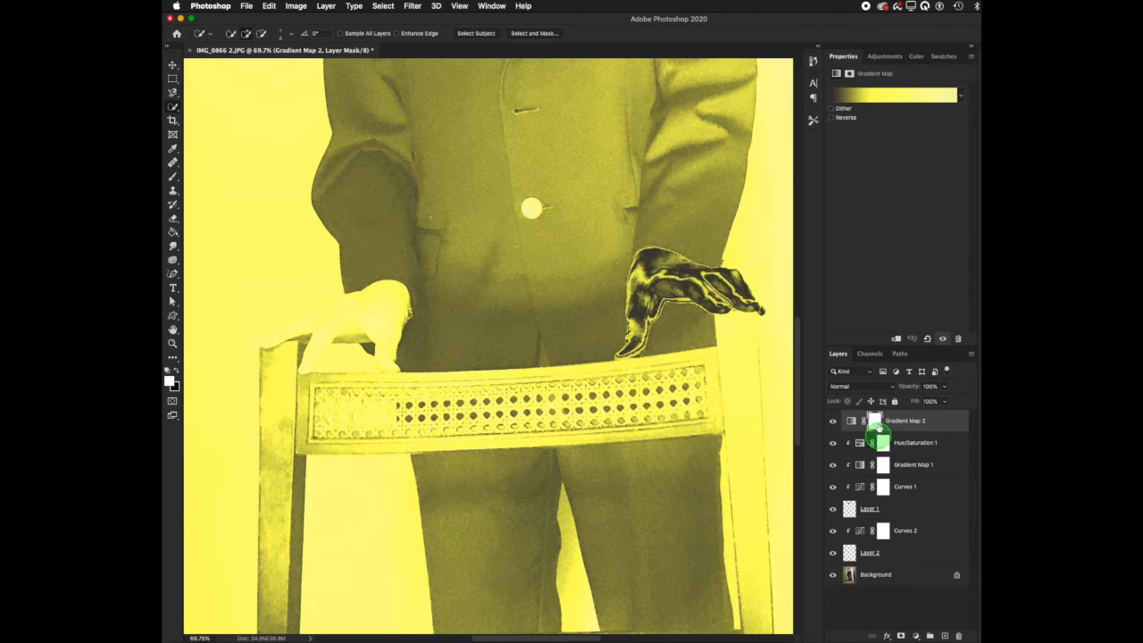
click(895, 339)
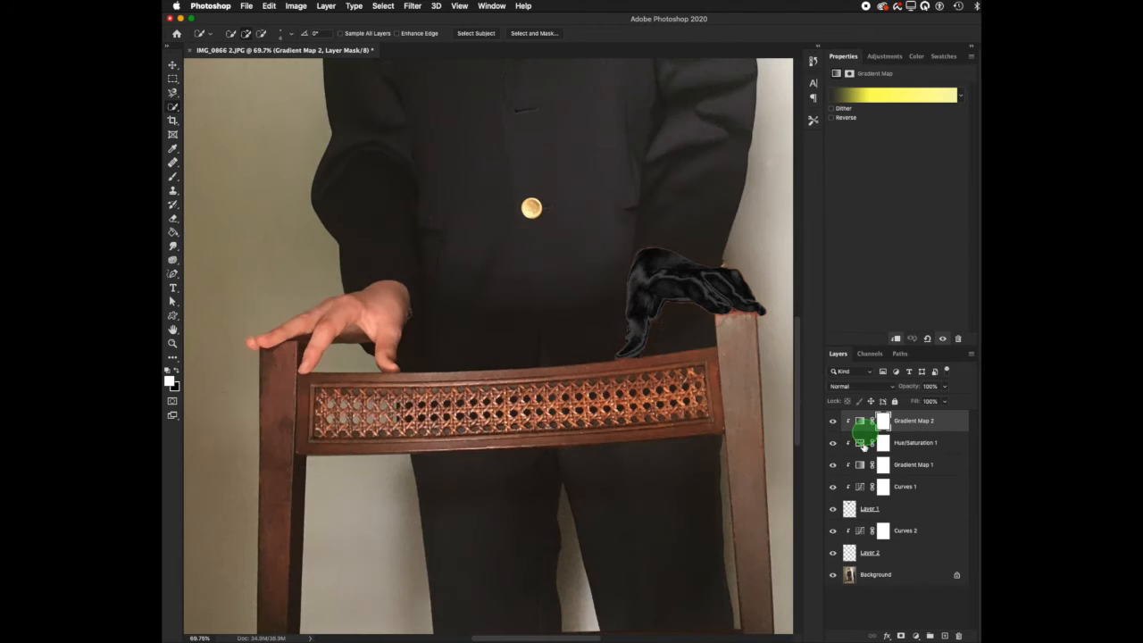
- Move the second Gradient Map below the head layer, directly above the hand's Curves layer, and clip it to the hand layer
scroll(671, 449, up, 10)
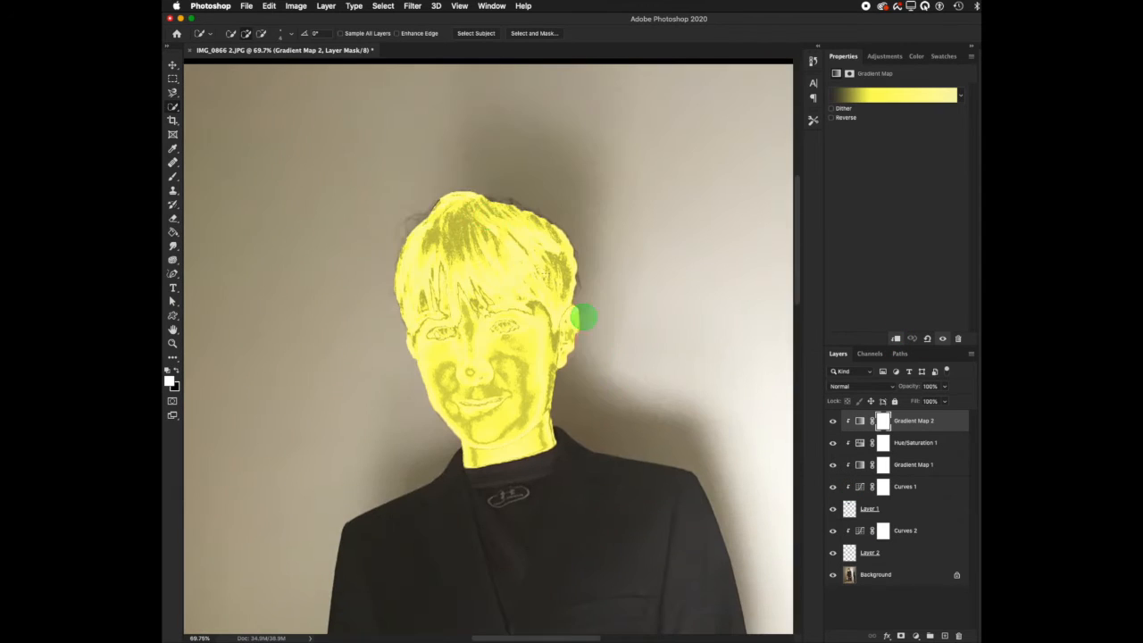
scroll(617, 476, down, 3)
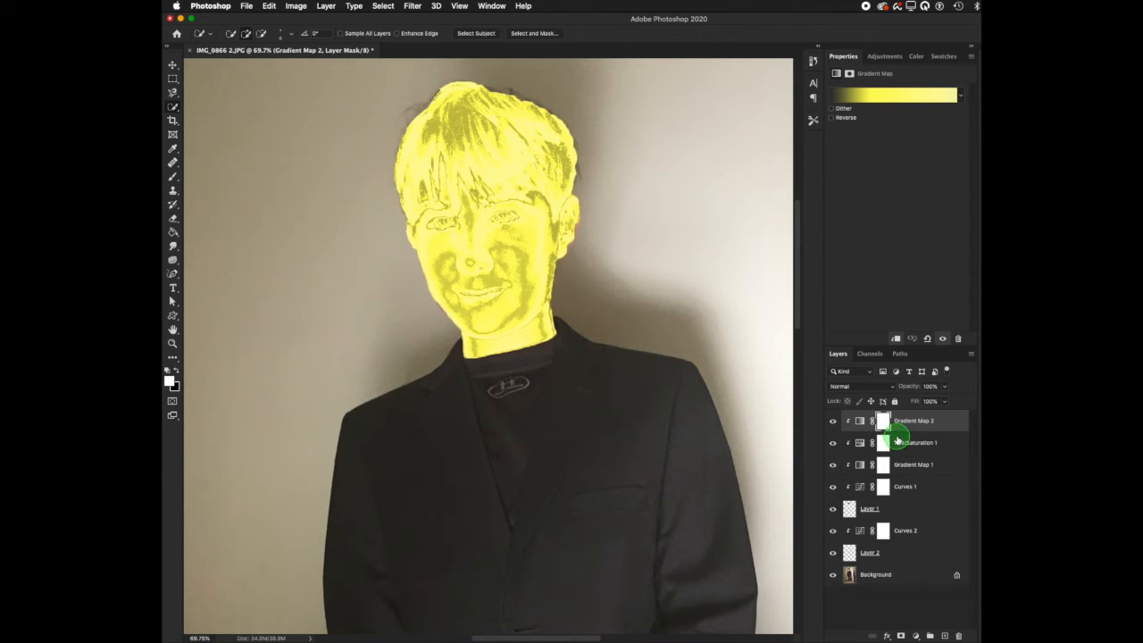
double_click(866, 509)
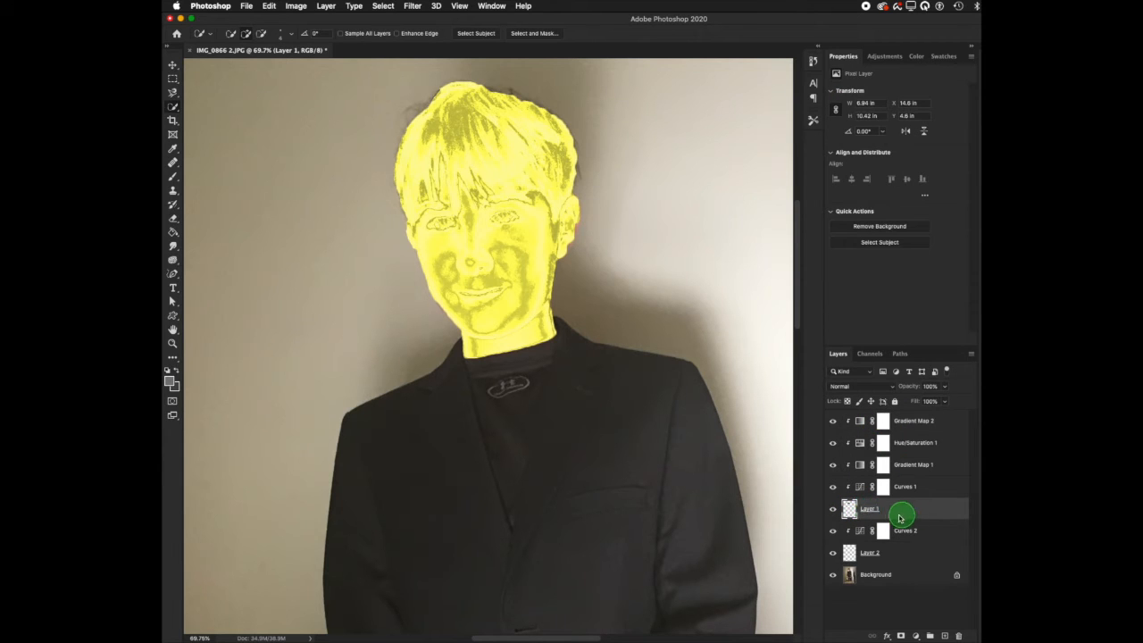
drag(897, 424, 897, 518)
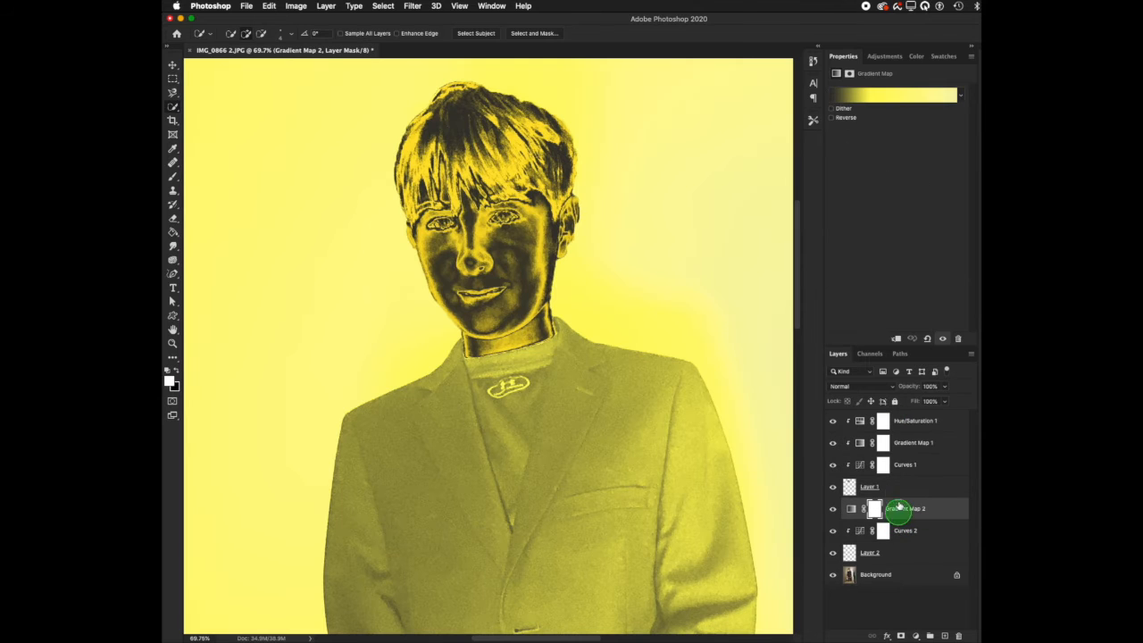
click(895, 338)
scroll(659, 513, down, 10)
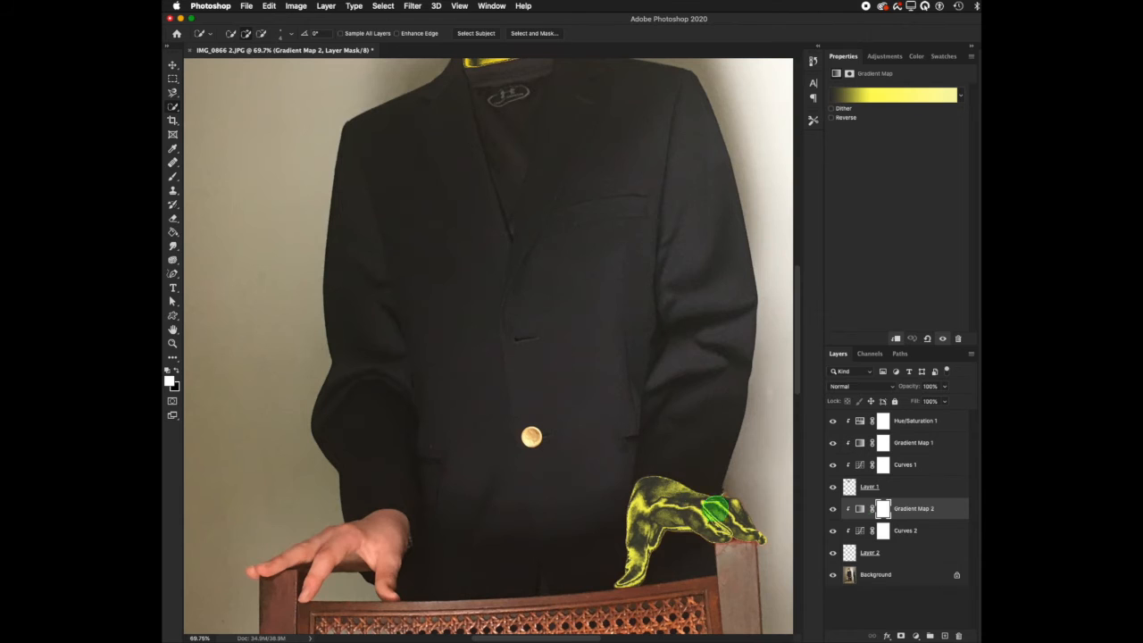
- Add a clipped Hue/Saturation adjustment above the hand's Gradient Map with saturation +37 and hue -4
click(869, 552)
scroll(640, 533, down, 3)
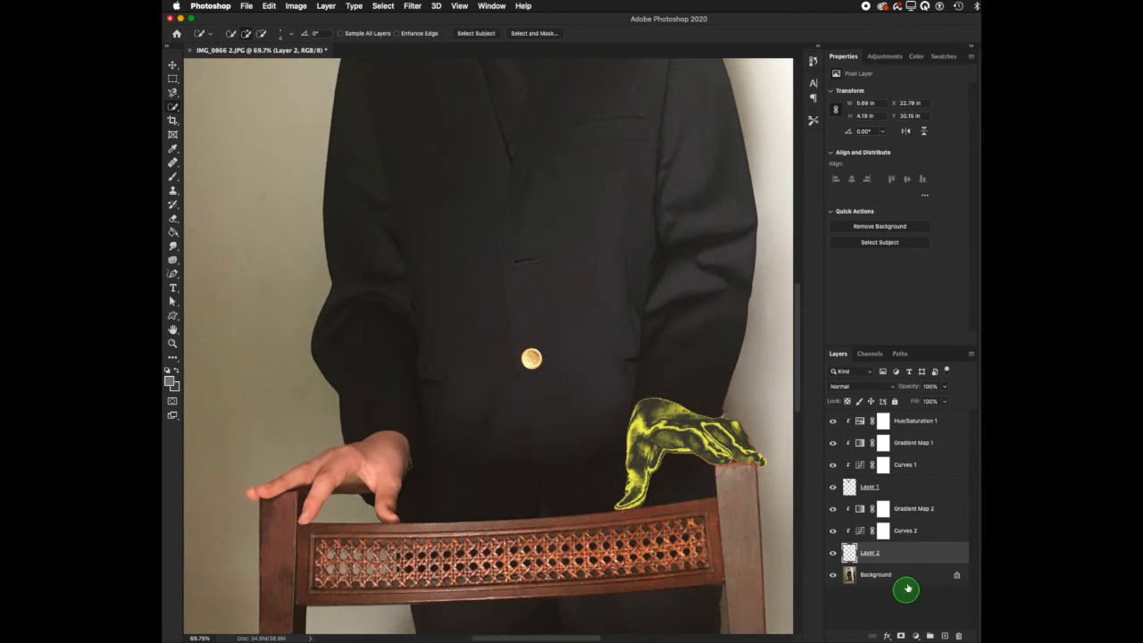
click(906, 508)
click(924, 636)
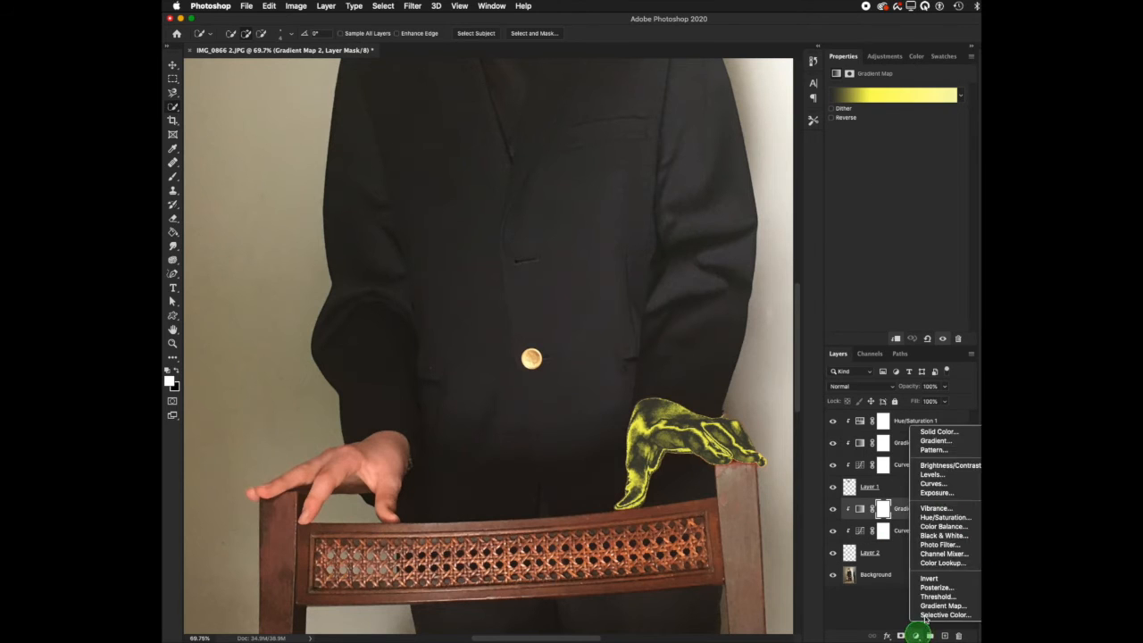
click(946, 523)
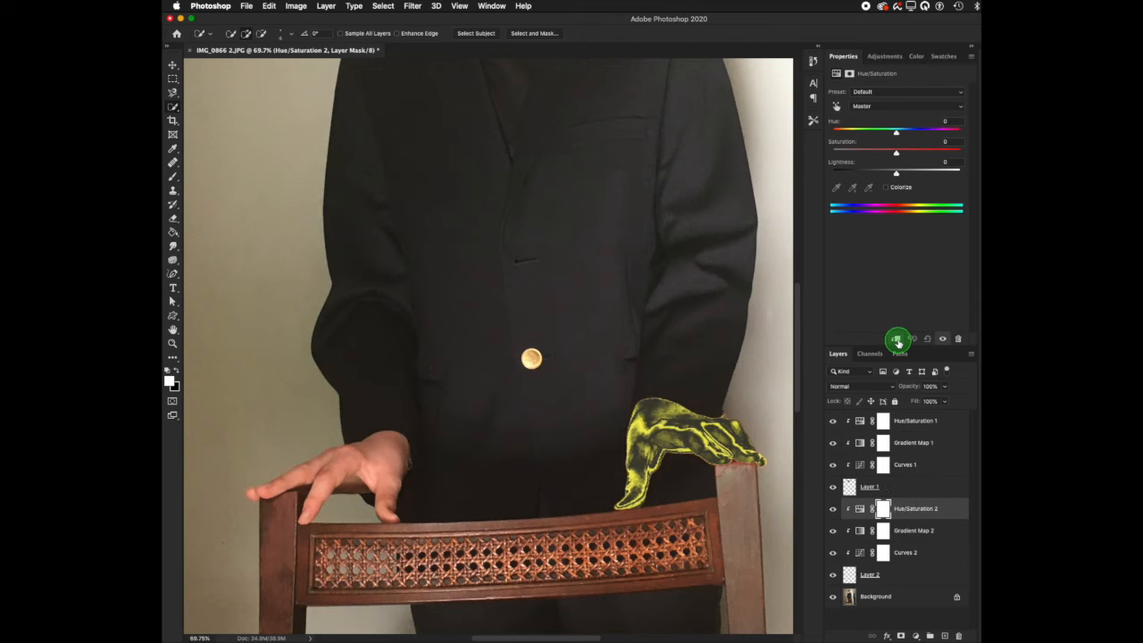
drag(909, 154, 919, 153)
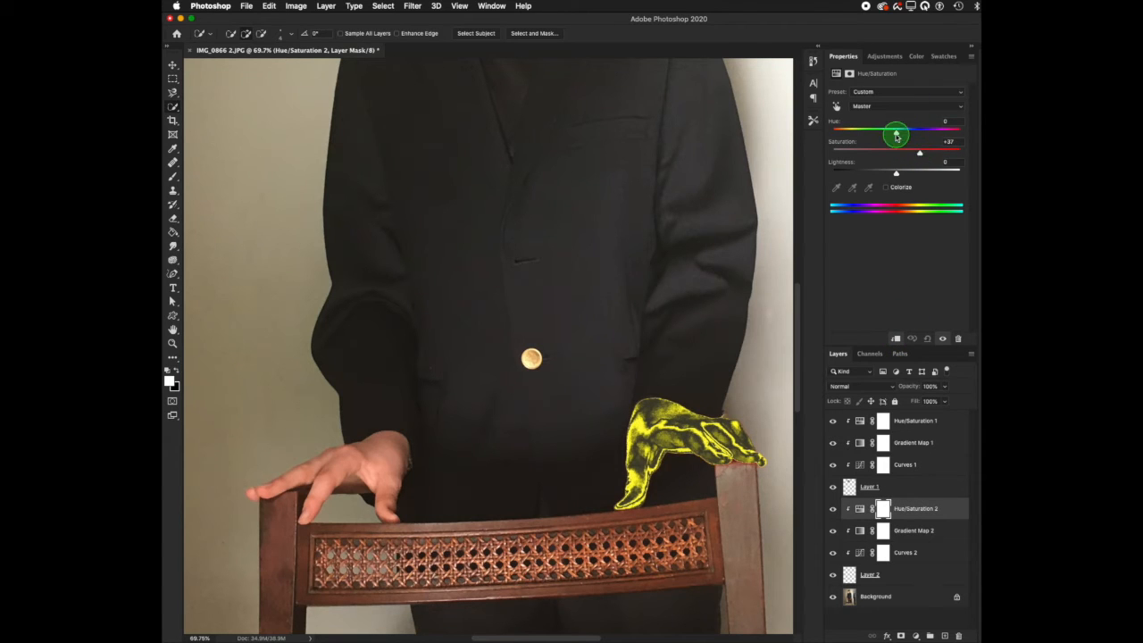
drag(896, 136, 891, 136)
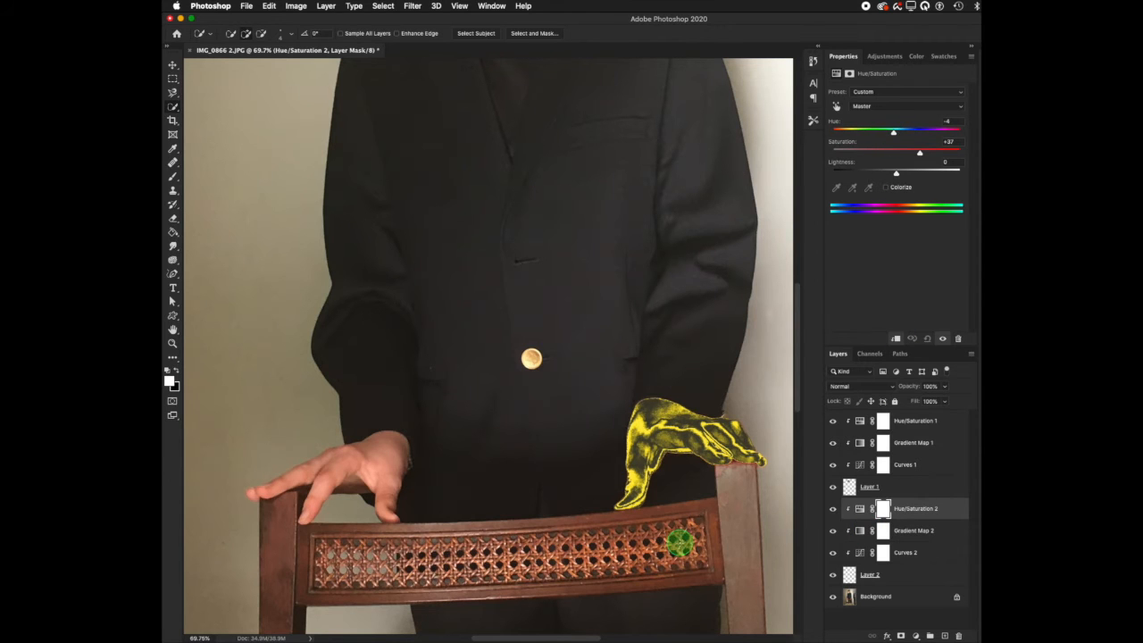
- Select the remaining skin-coloured hand on the Background layer with Quick Selection, excluding the gap under the palm, and copy it to a new layer
scroll(681, 543, down, 1)
click(893, 614)
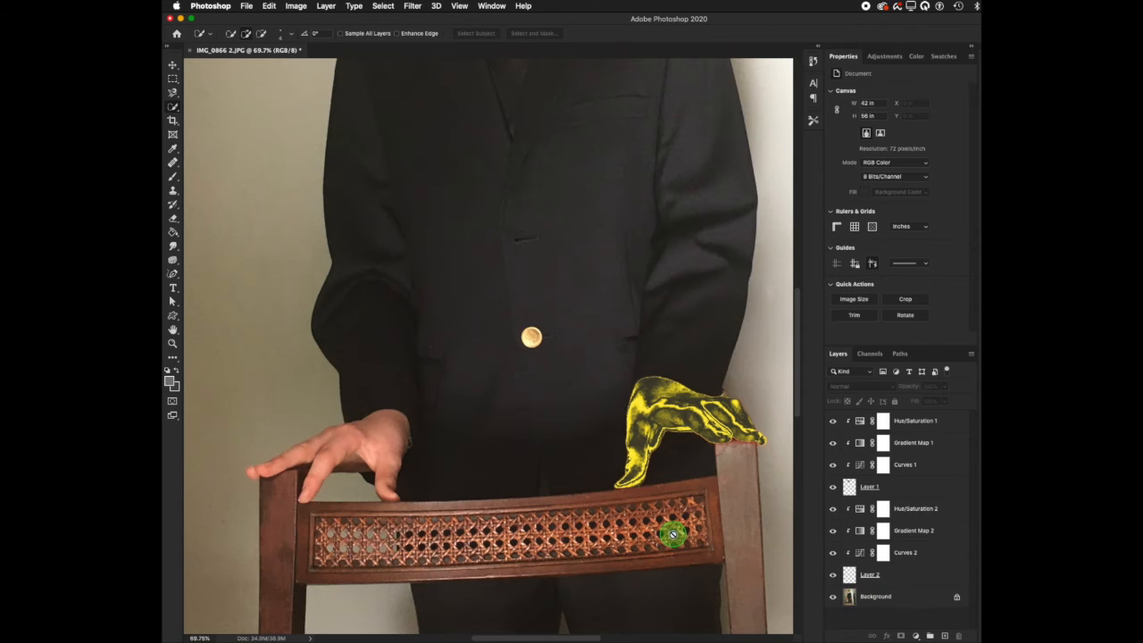
click(345, 440)
click(759, 215)
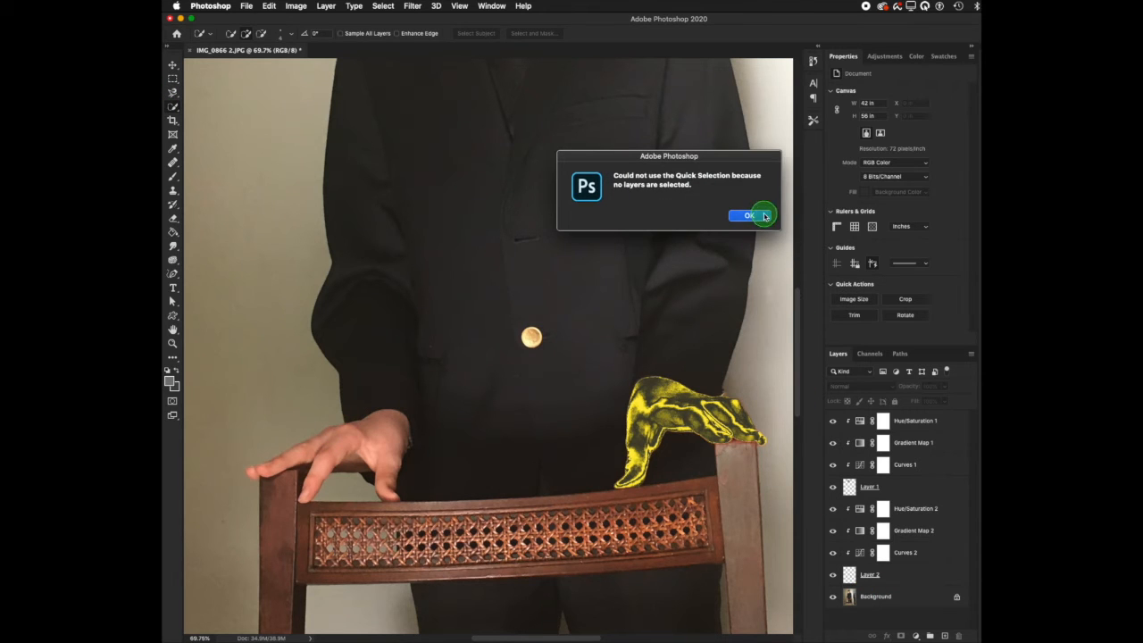
click(870, 595)
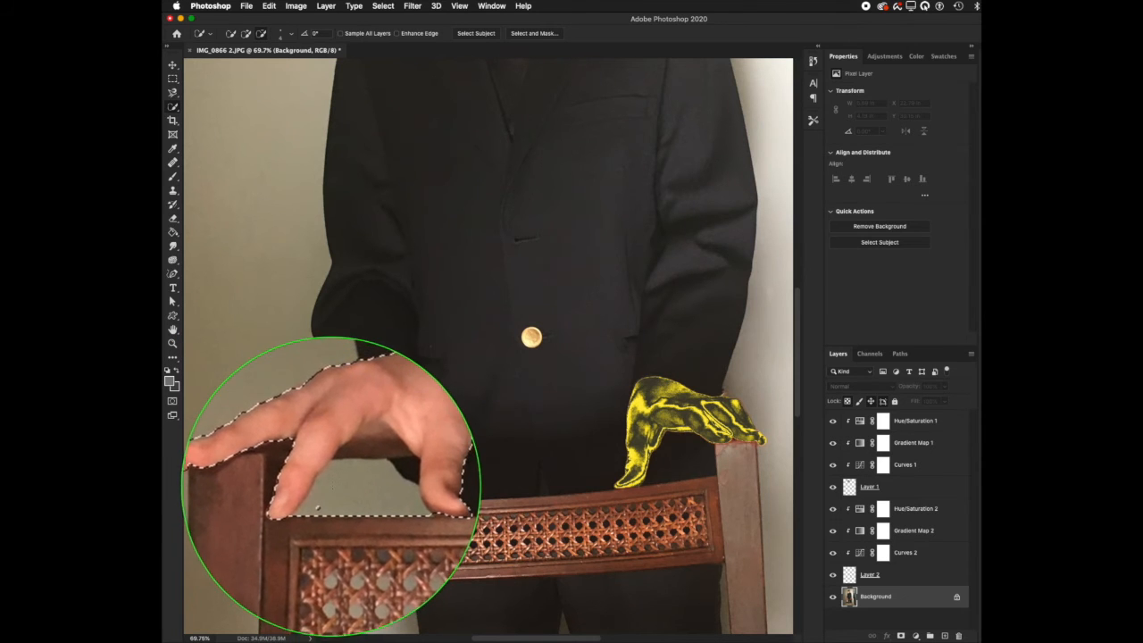
drag(355, 491, 369, 497)
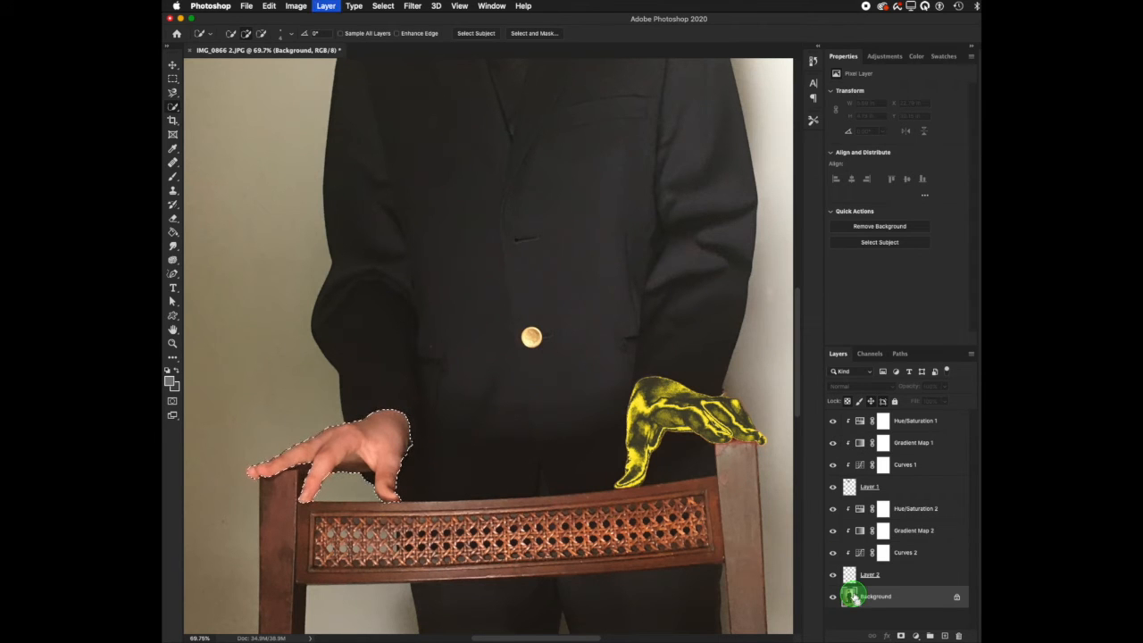
key(super+j)
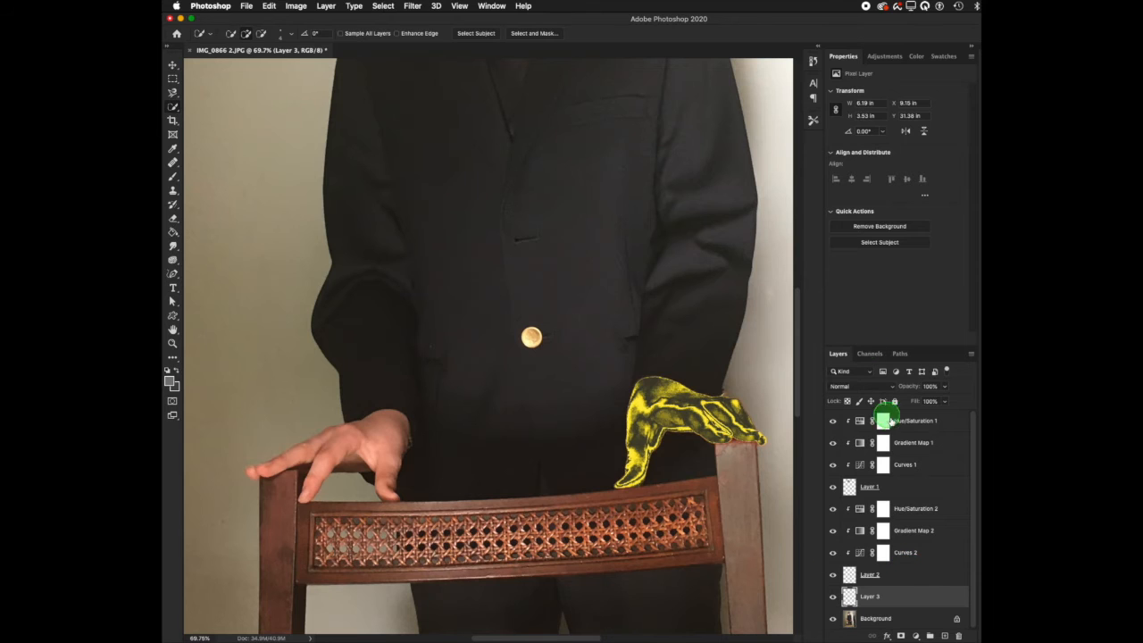
- Convert the newly copied hand layer to grayscale using the Black and White adjustment with its default preset
click(382, 7)
click(304, 6)
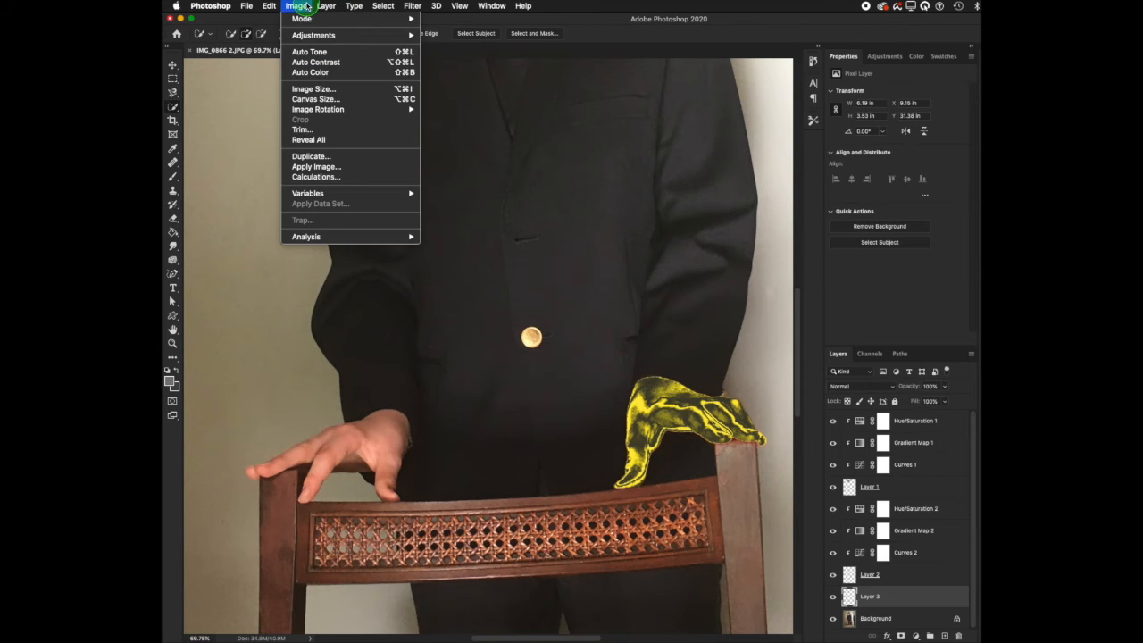
mouse_move(313, 35)
click(466, 113)
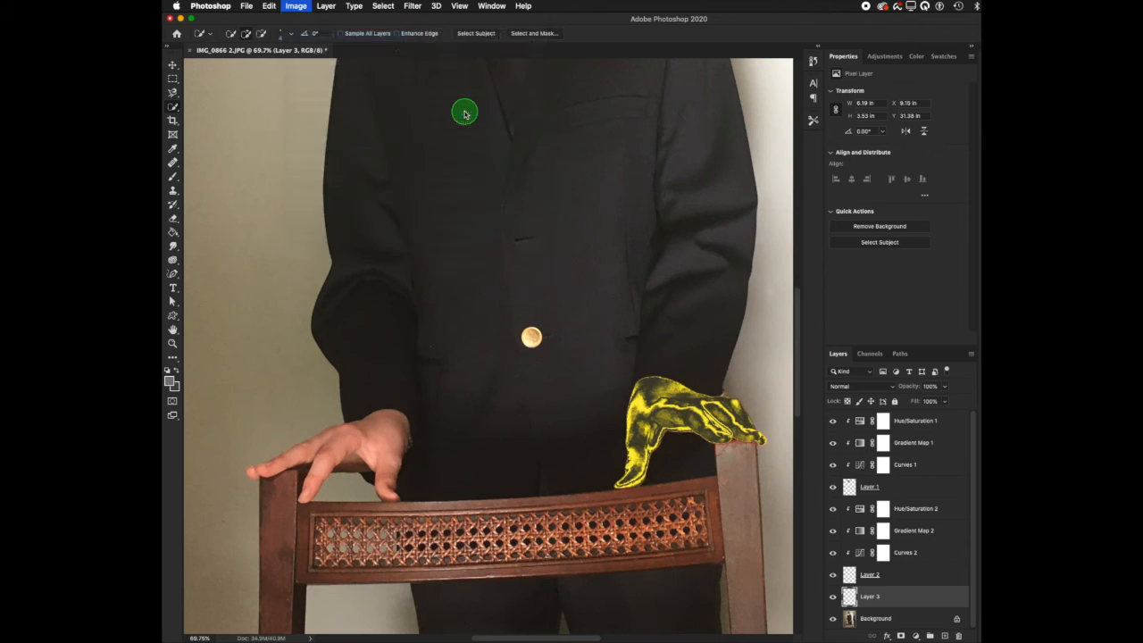
click(748, 151)
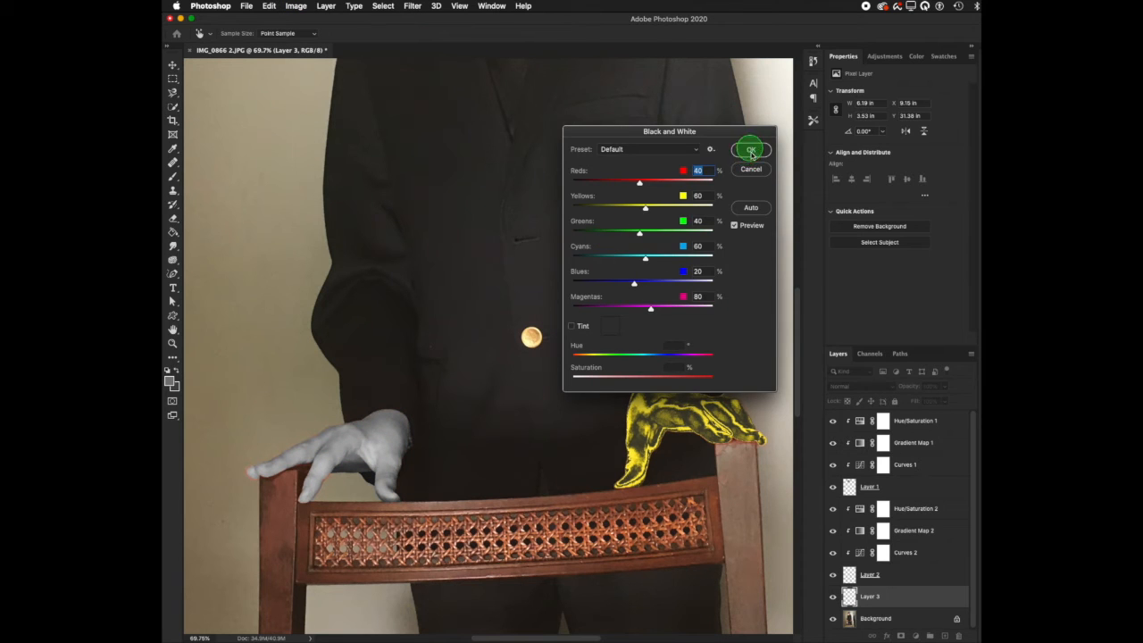
- Add a Curves adjustment clipped to the new hand layer and lower the curve's highlight endpoint to output 0
click(913, 634)
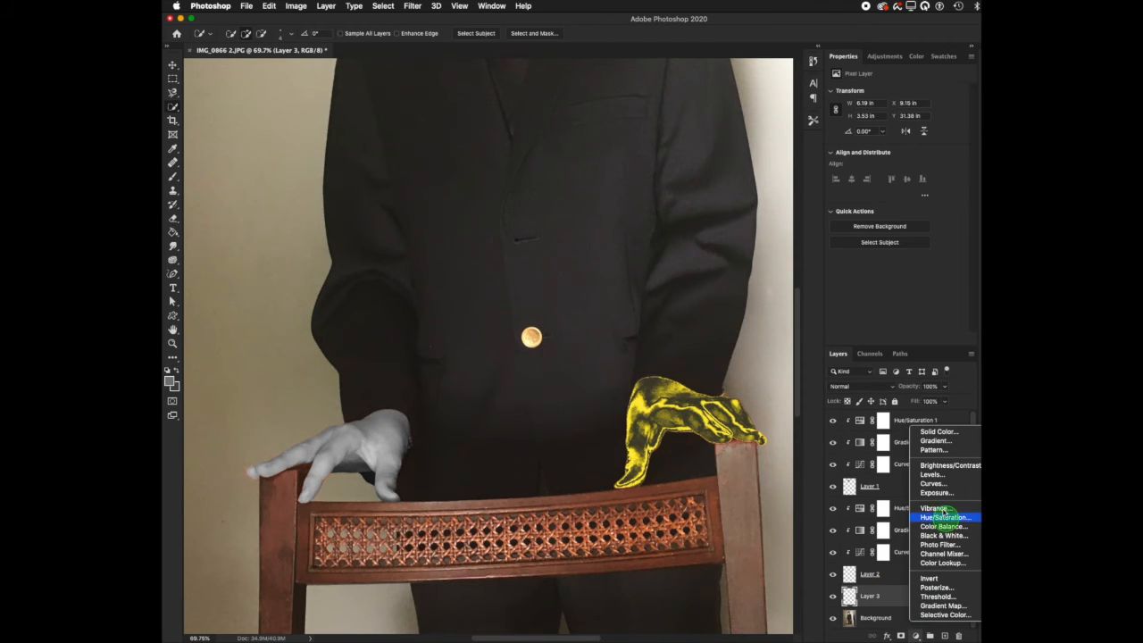
click(935, 472)
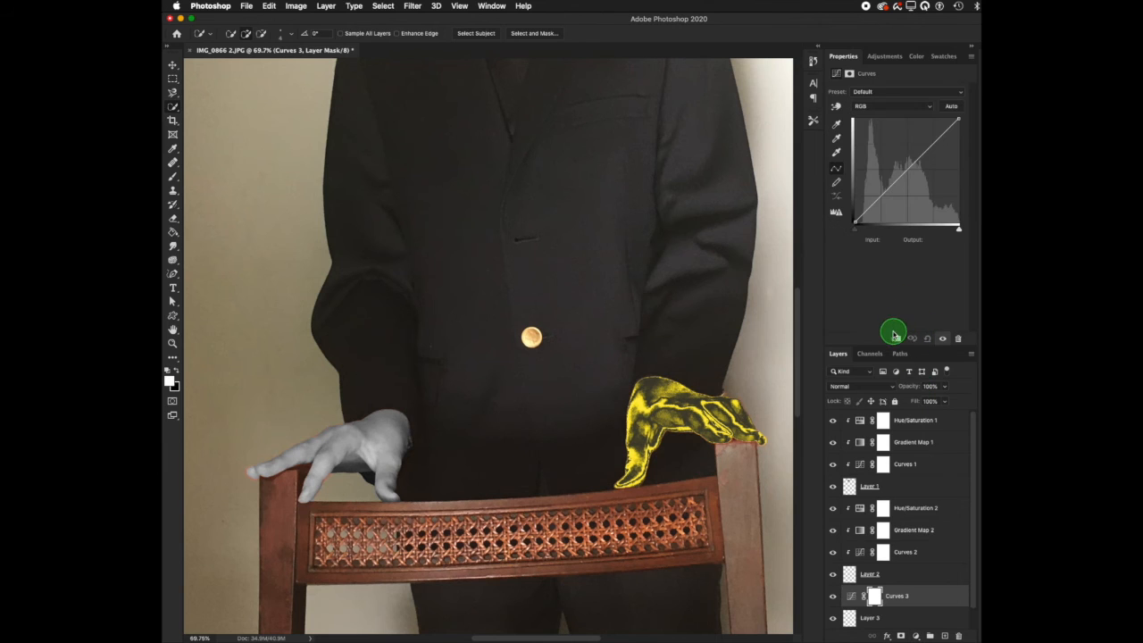
click(895, 338)
drag(957, 117, 961, 242)
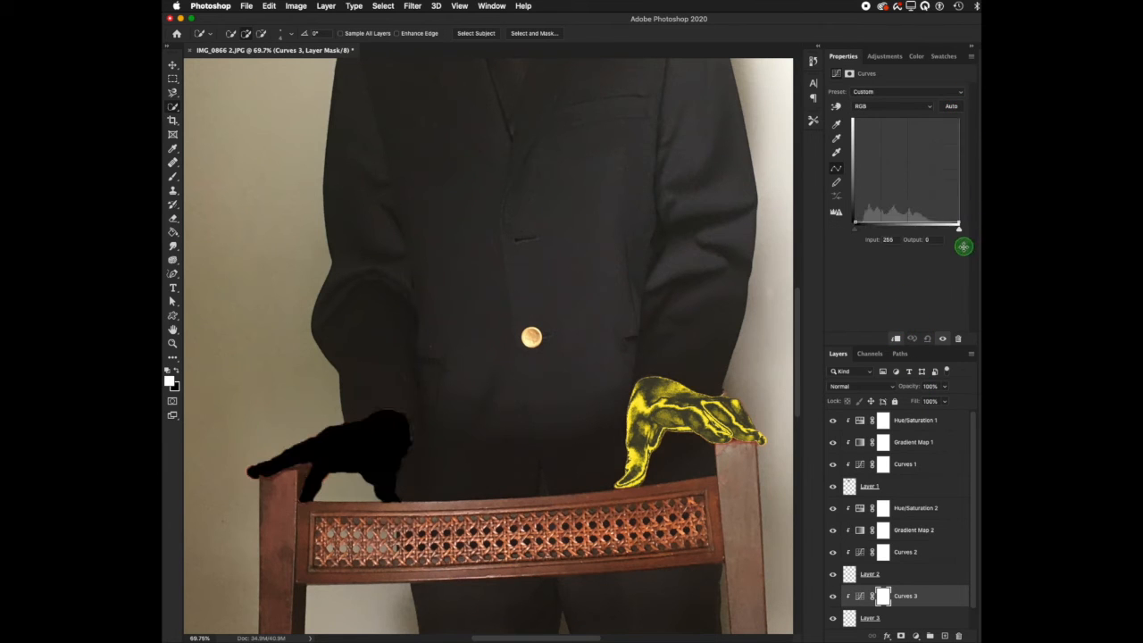
- Shape the new hand's curve into a wave of four similar peaks separated by low dips for a chrome-like look
drag(906, 219, 900, 183)
click(880, 195)
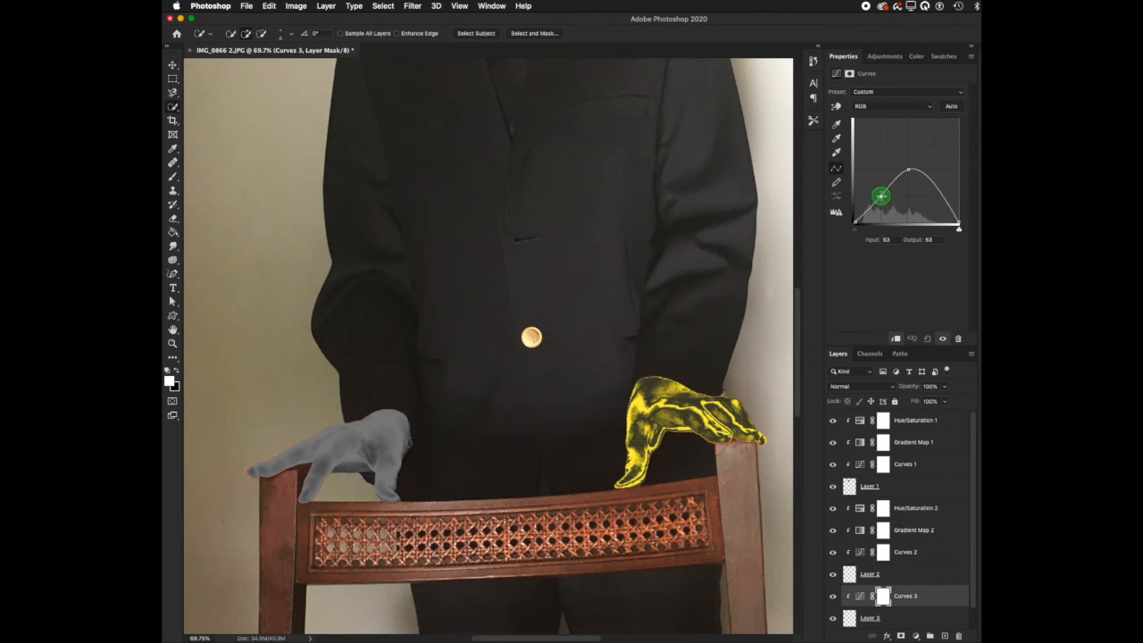
click(933, 195)
drag(906, 172, 906, 217)
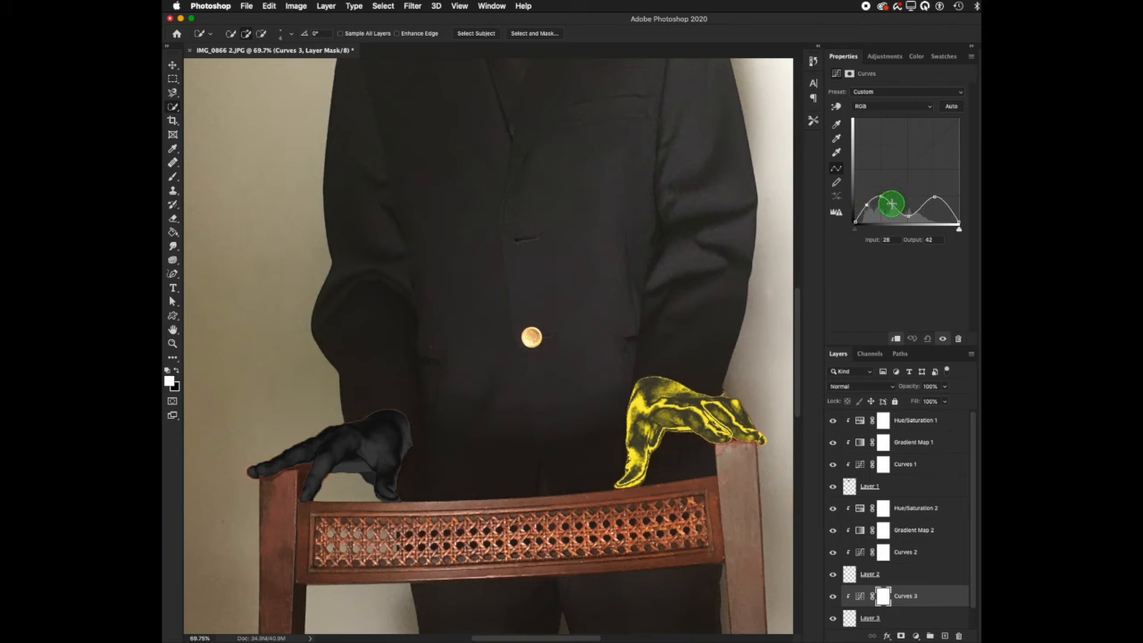
mouse_move(942, 205)
mouse_down()
mouse_move(879, 220)
mouse_move(865, 191)
mouse_up()
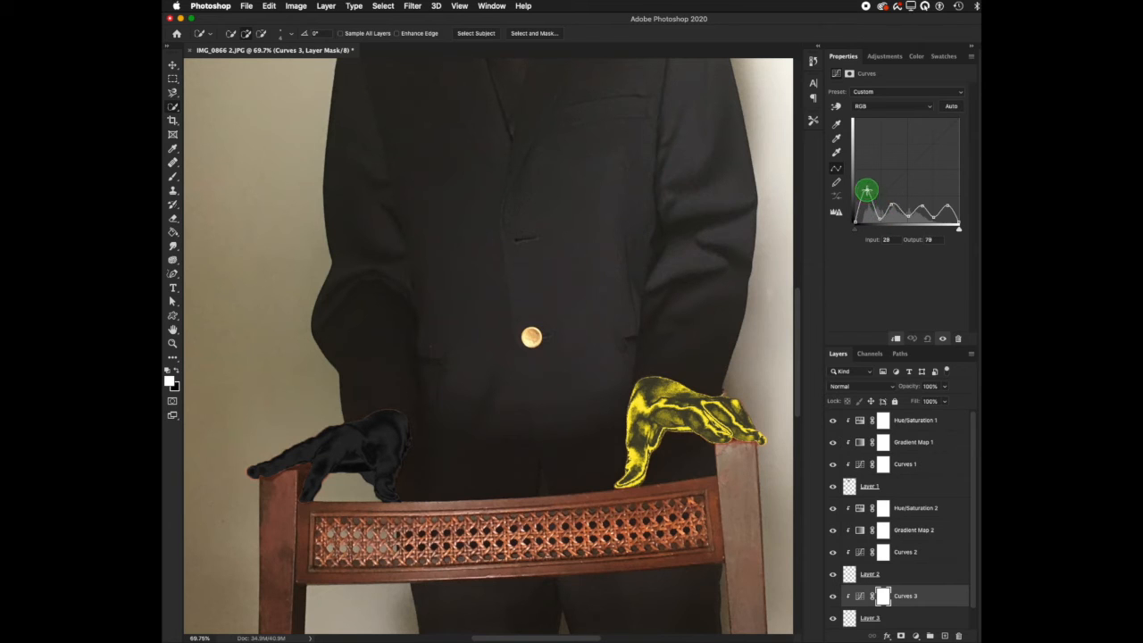
drag(893, 191, 946, 188)
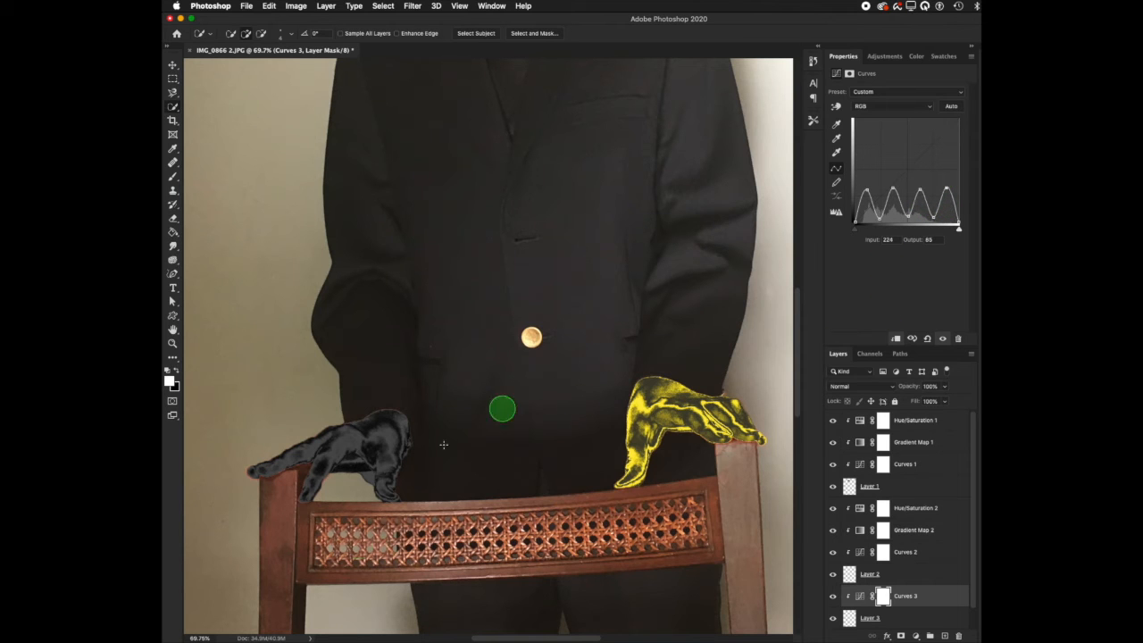
- Add a Gradient Map adjustment above the new hand's Curves layer and clip it to that hand layer
scroll(880, 549, down, 1)
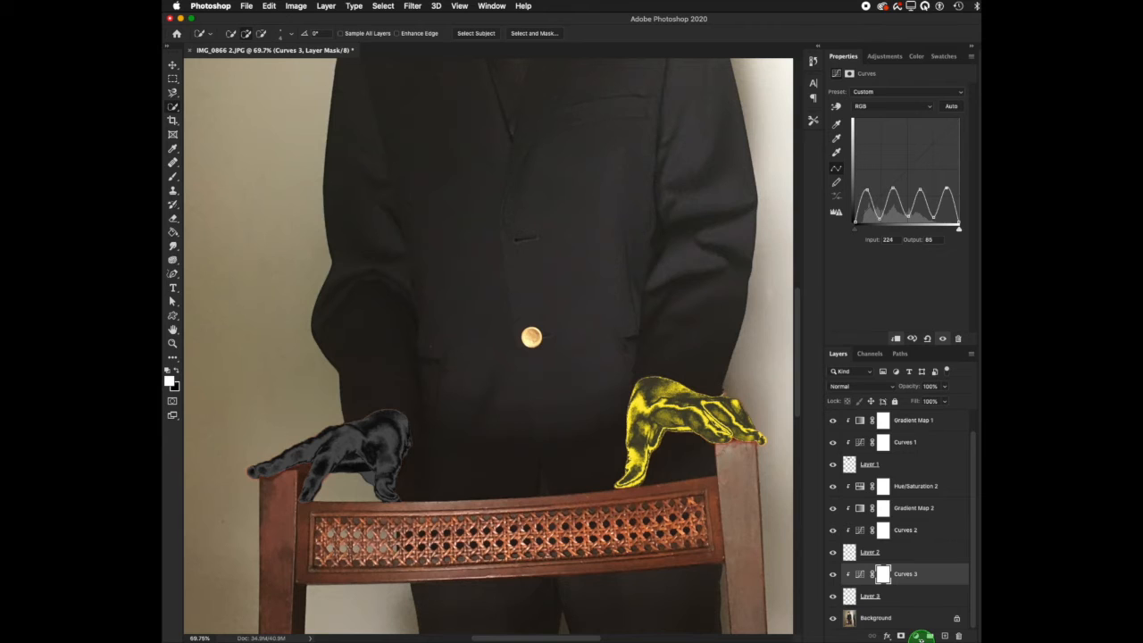
click(916, 635)
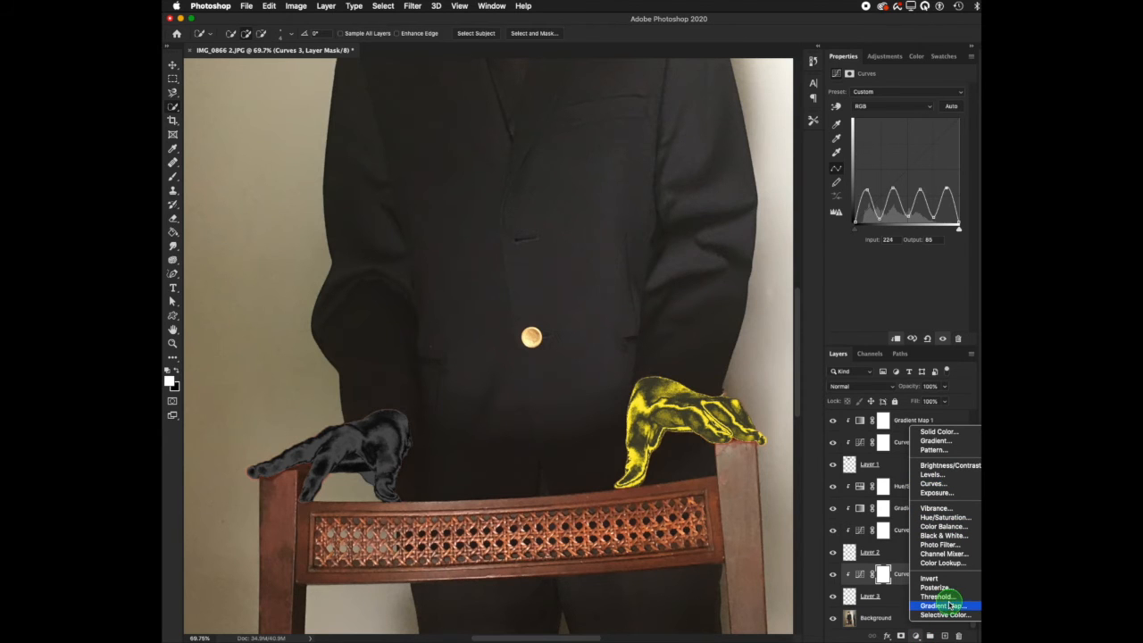
click(943, 605)
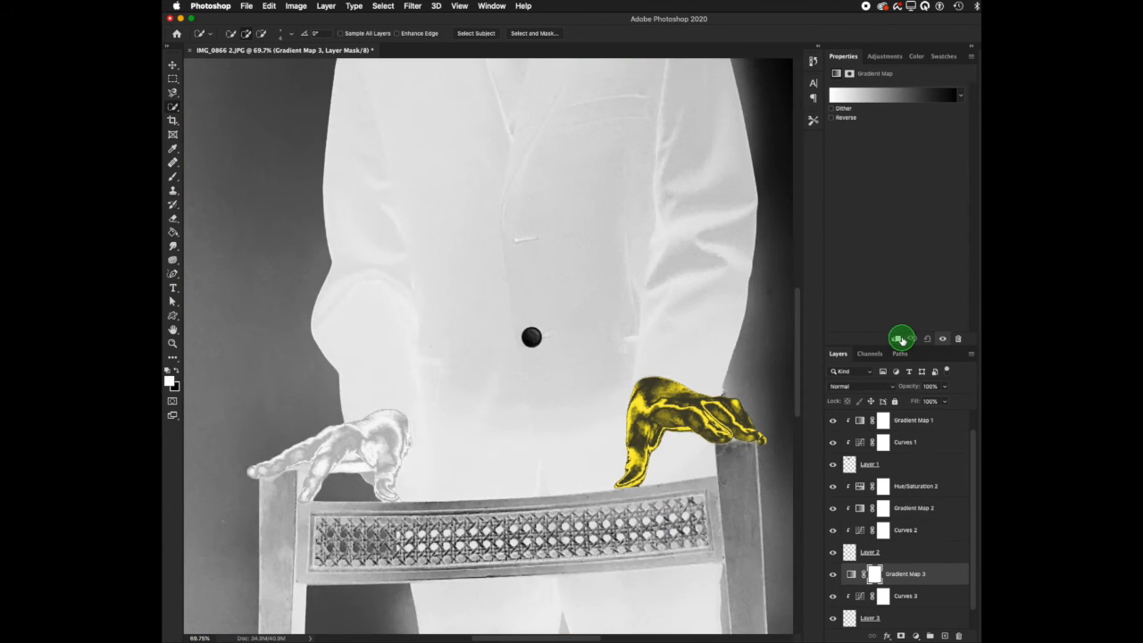
click(895, 338)
- Apply the custom dark-to-yellow gradient preset to the new hand's Gradient Map and accept it
click(882, 93)
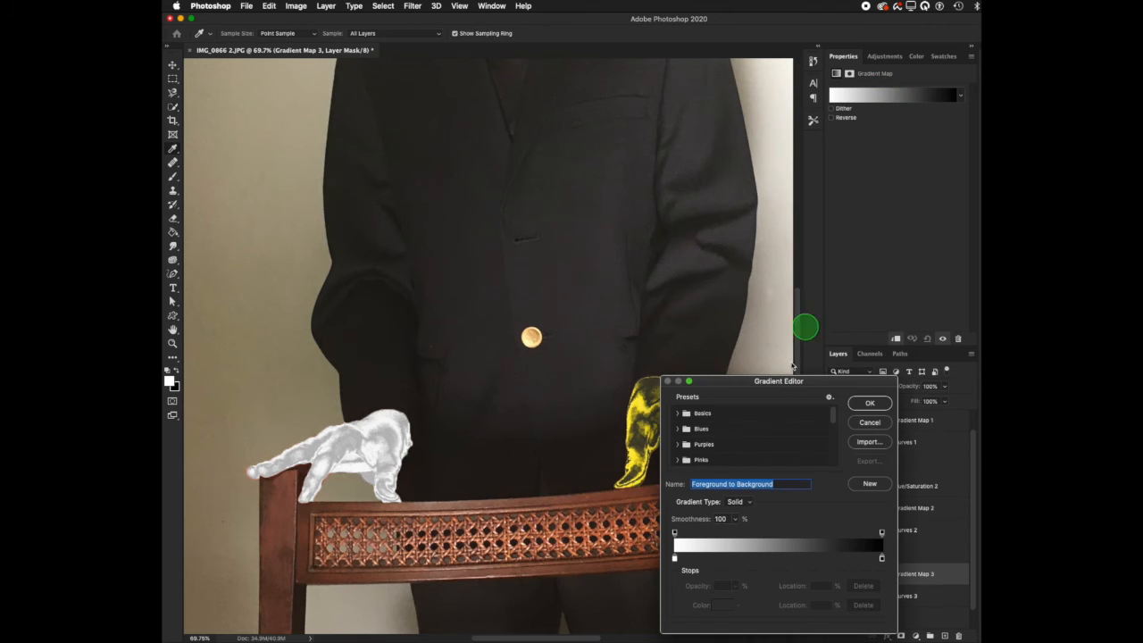
scroll(722, 458, down, 5)
click(717, 459)
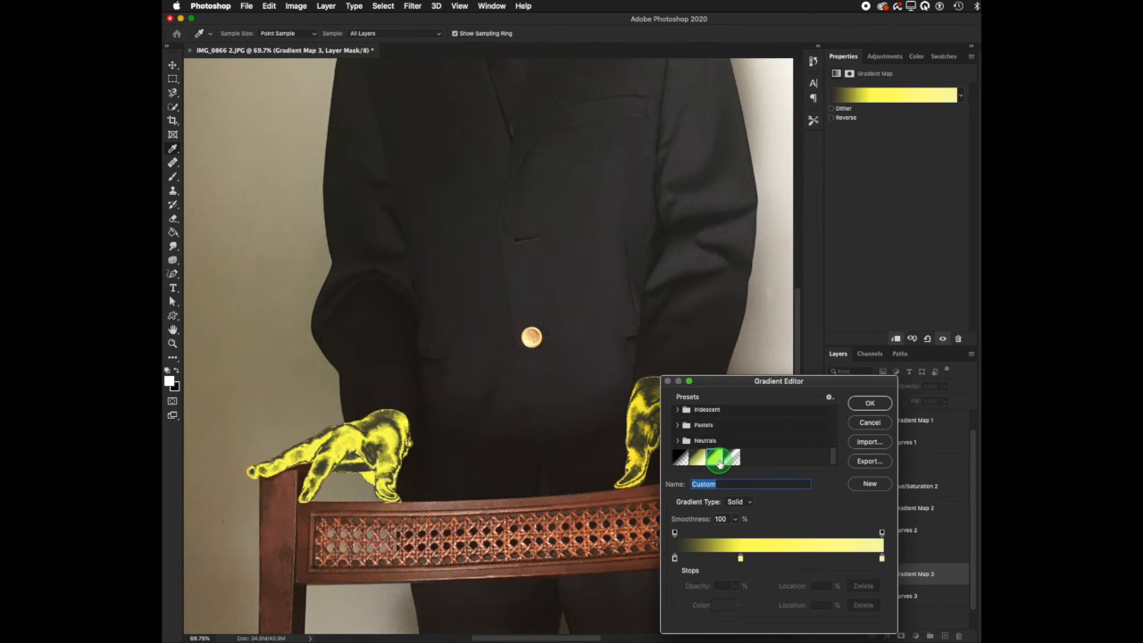
click(869, 412)
- Add a clipped Hue/Saturation adjustment above the new hand's Gradient Map with saturation +36 and hue -5
click(902, 636)
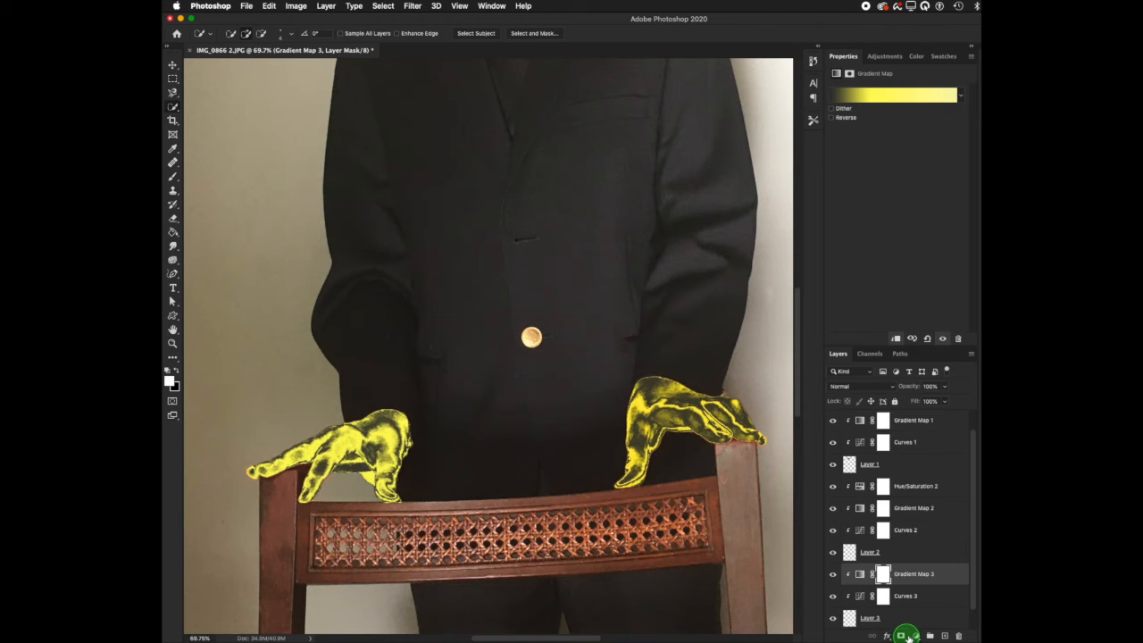
click(926, 520)
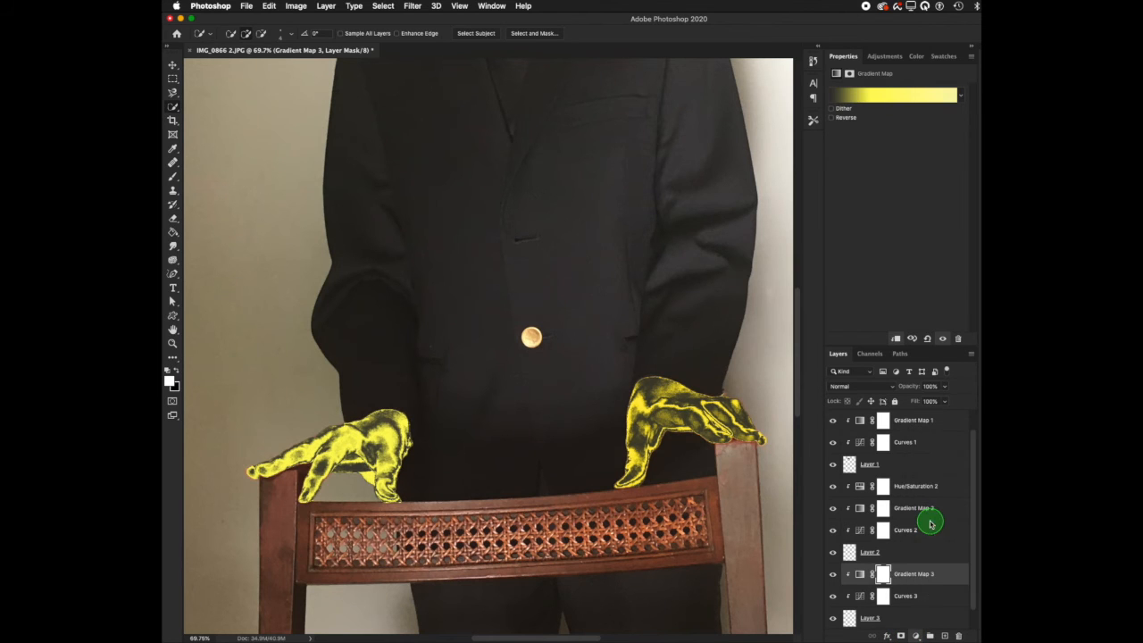
click(896, 338)
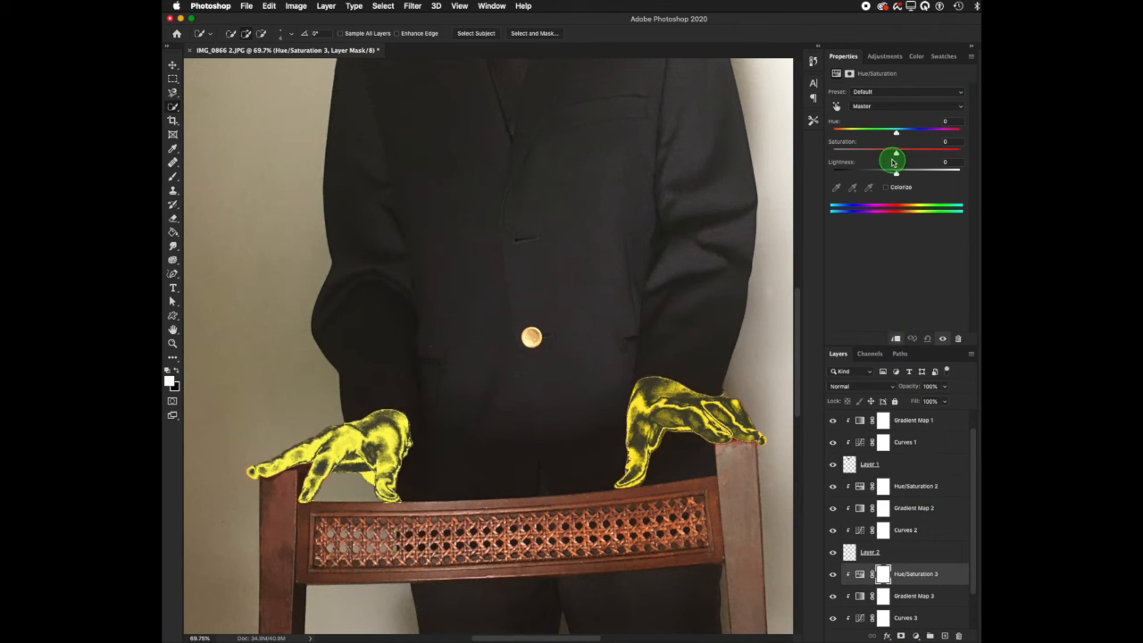
drag(913, 152, 897, 136)
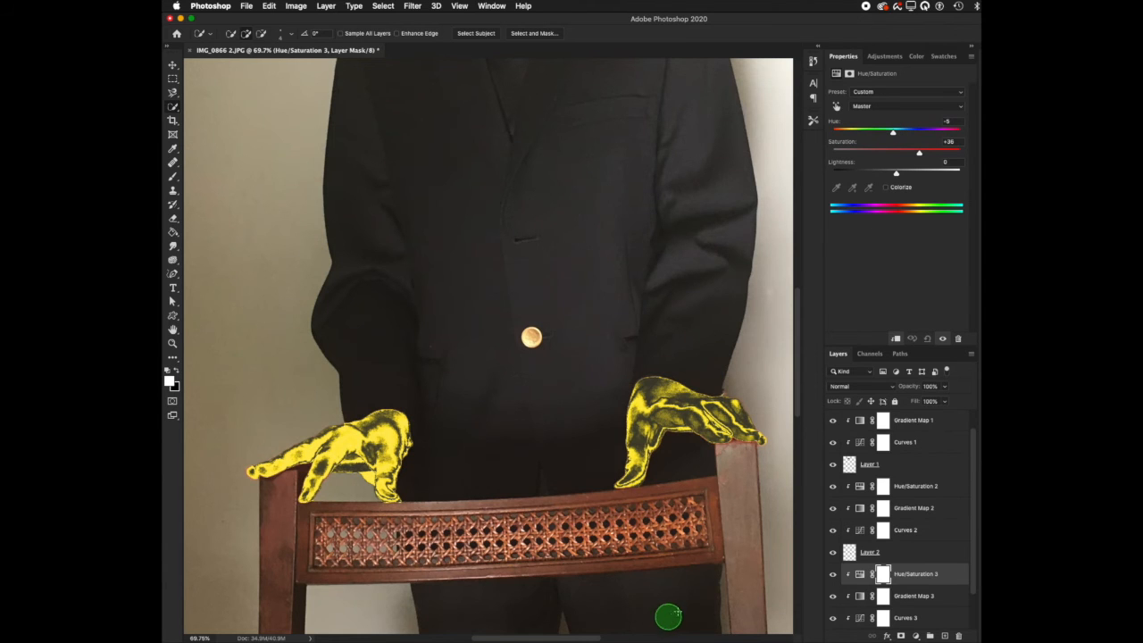
scroll(625, 557, down, 3)
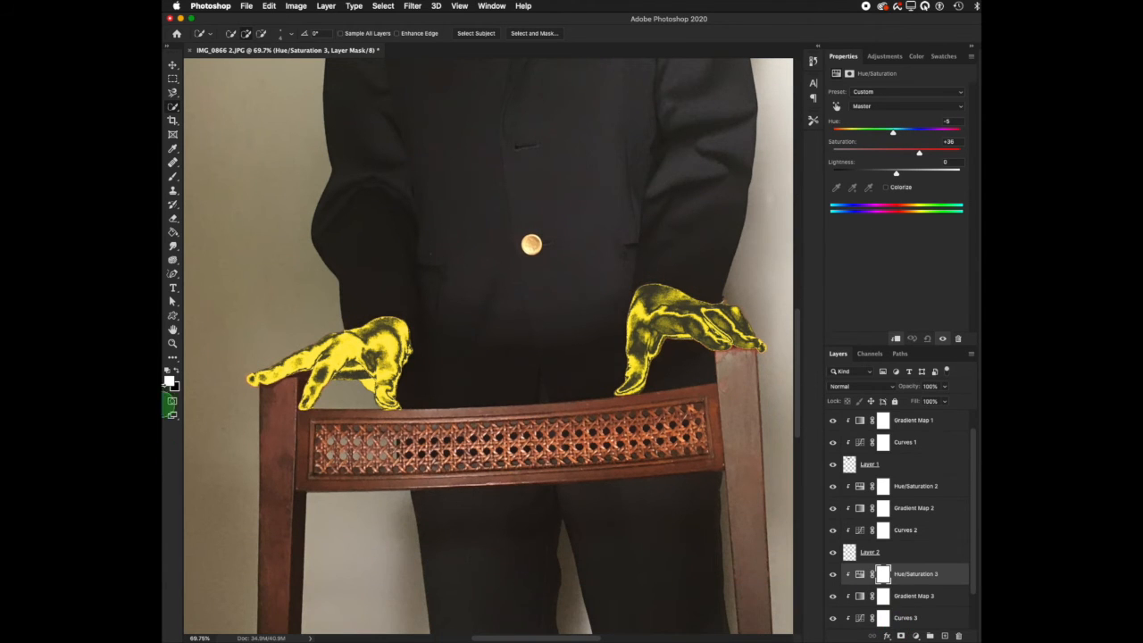
- Delete all head and hand layers together with their Curves, Gradient Map and Hue/Saturation adjustments, keeping only the Background layer
click(173, 345)
click(471, 33)
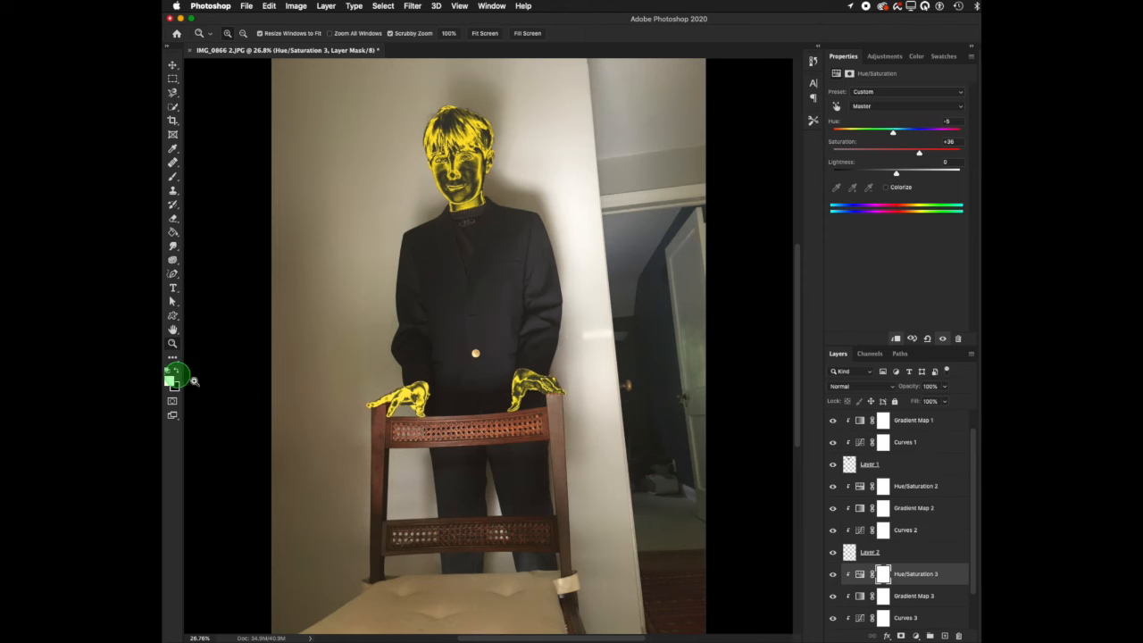
click(918, 427)
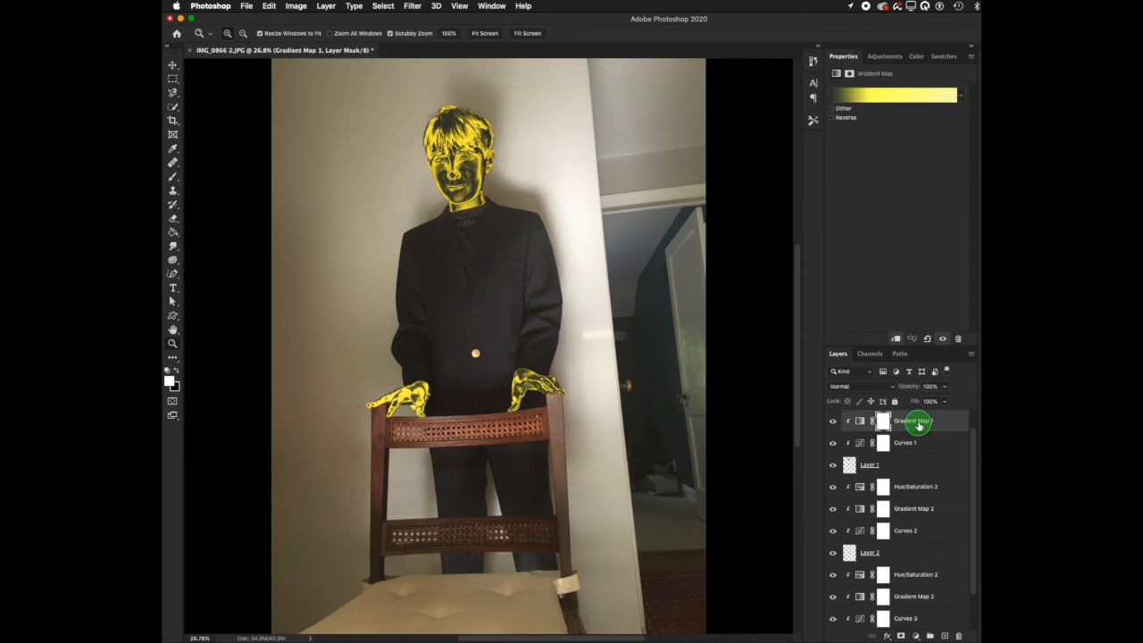
key(Delete)
key(Delete)
key(Delete)
key(Delete)
key(Delete)
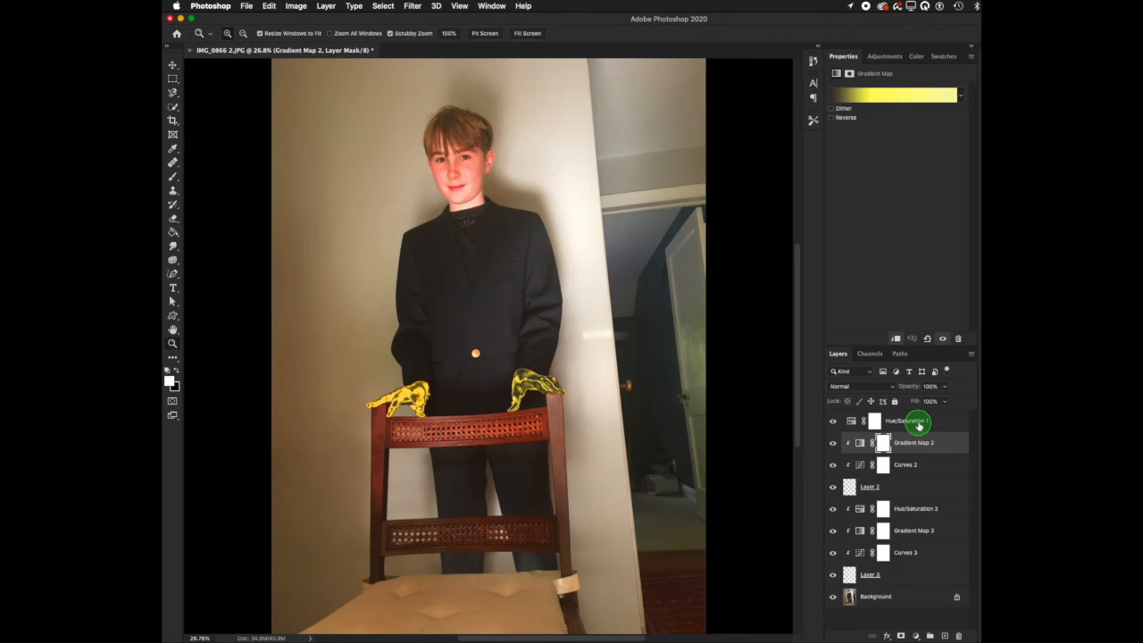
key(Delete)
key(Delete)
key(Delete)
key(Delete)
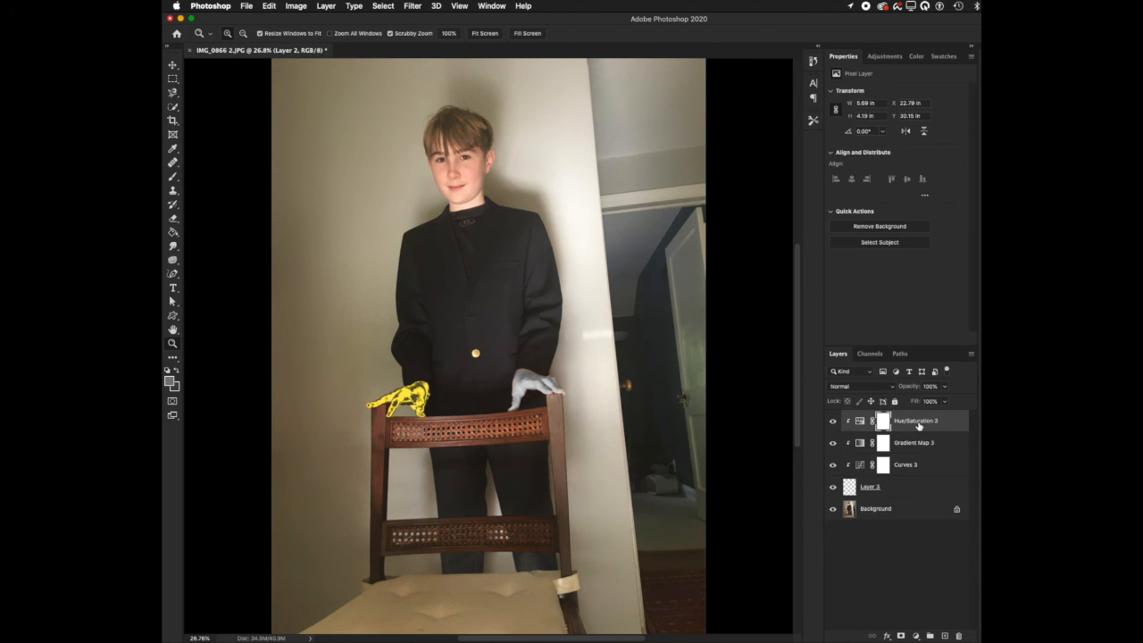
key(Delete)
key(Delete)
key(Delete)
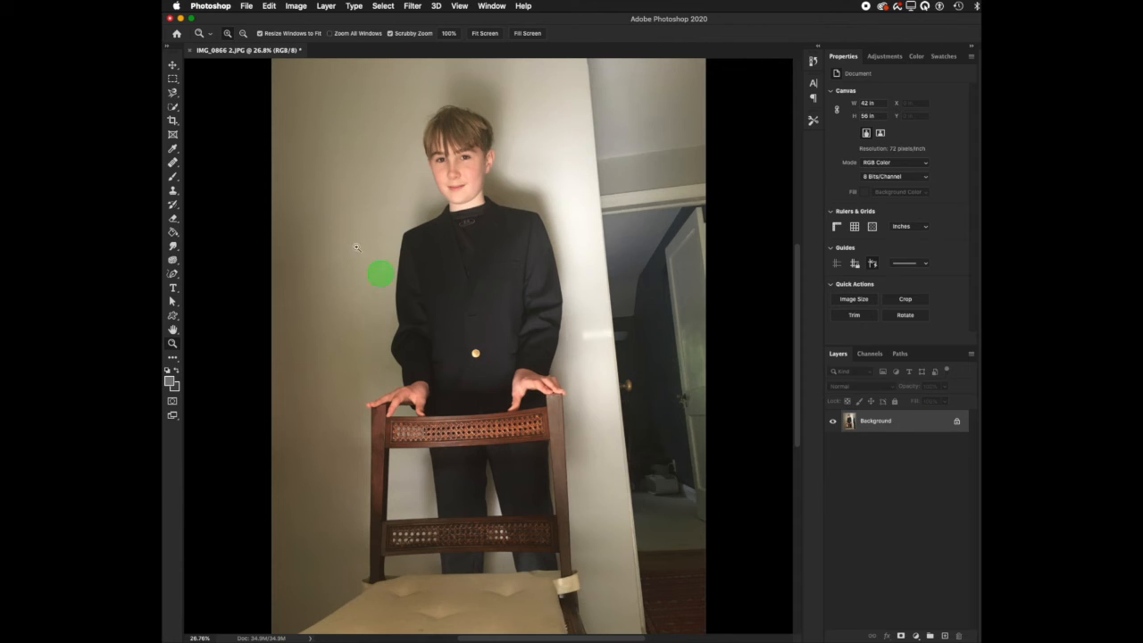
- Select the boy's head and both hands together in one Quick Selection, leaving out the chair and the gap beneath the hand
click(176, 106)
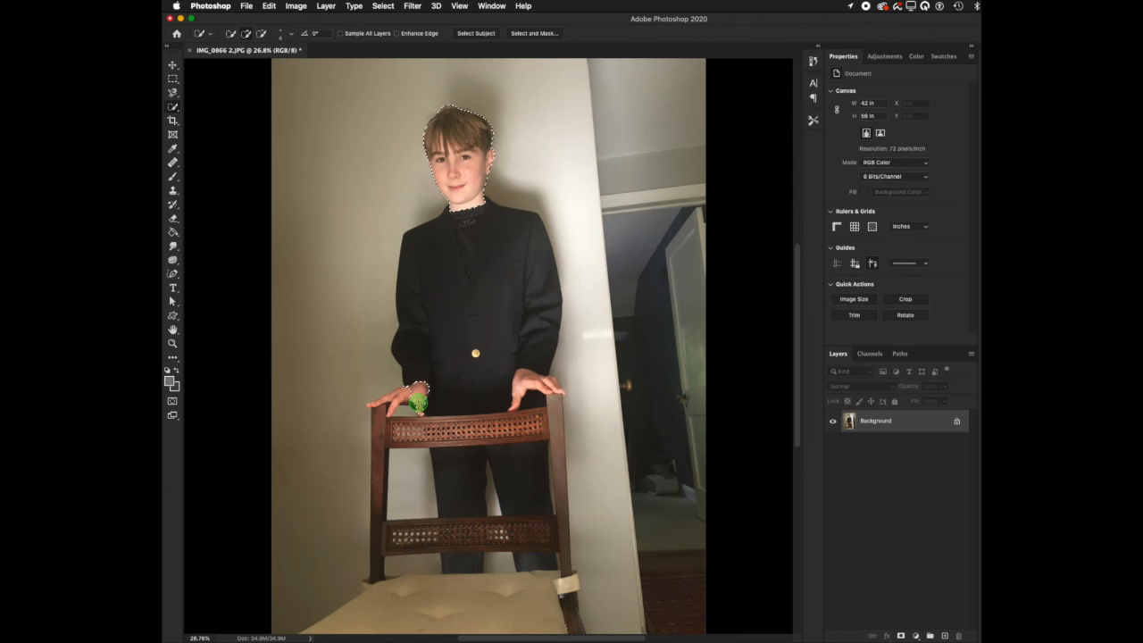
drag(408, 399, 366, 408)
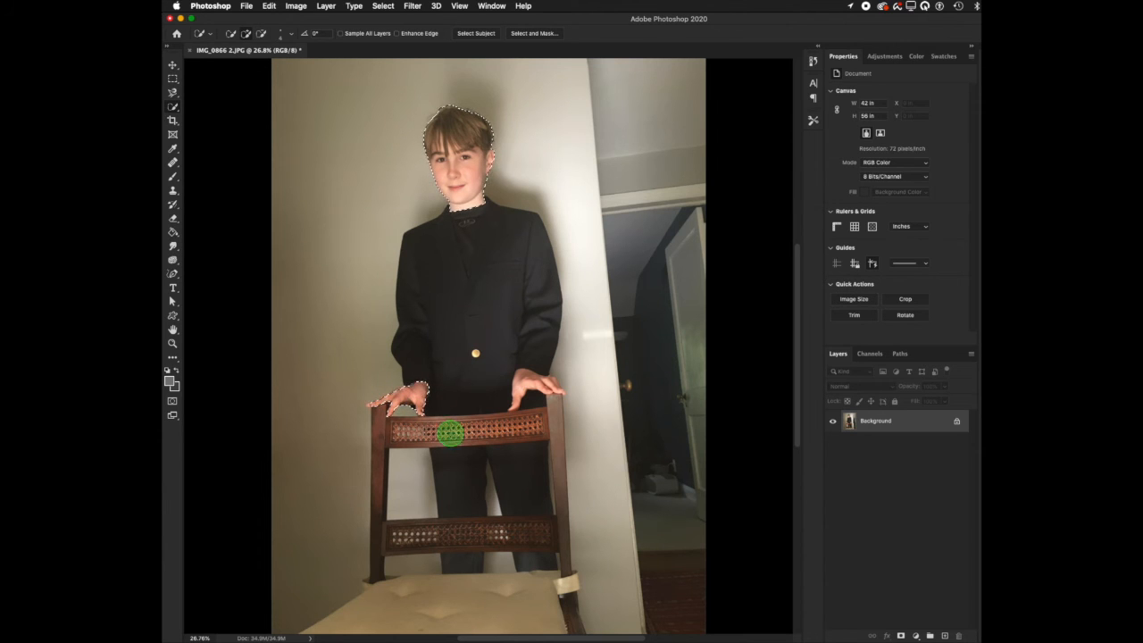
click(172, 343)
click(349, 352)
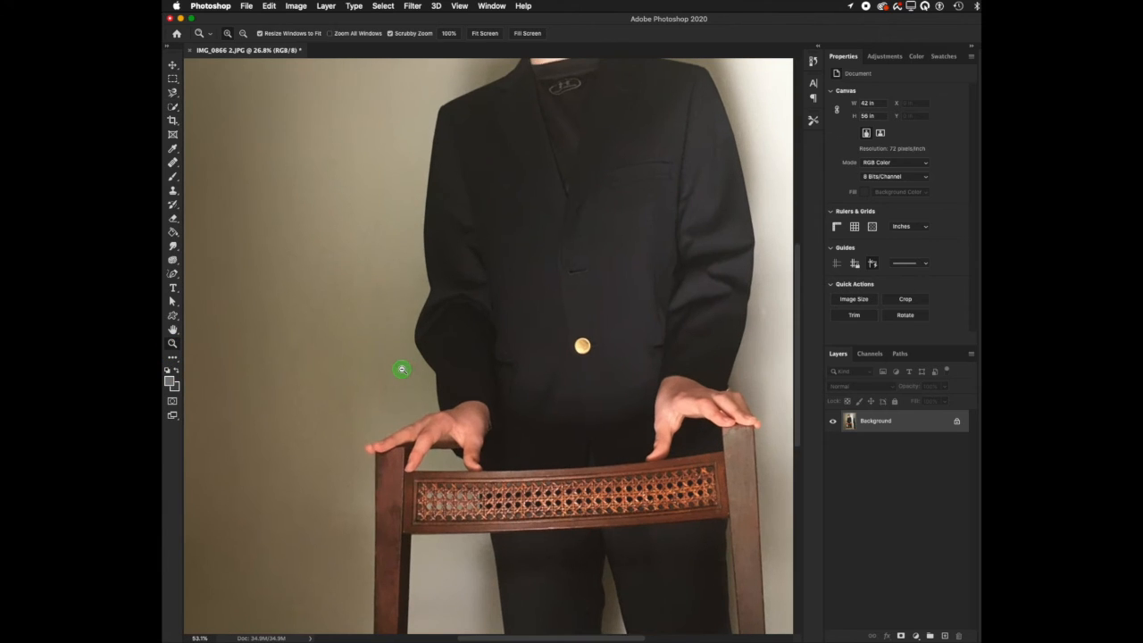
click(173, 107)
click(416, 452)
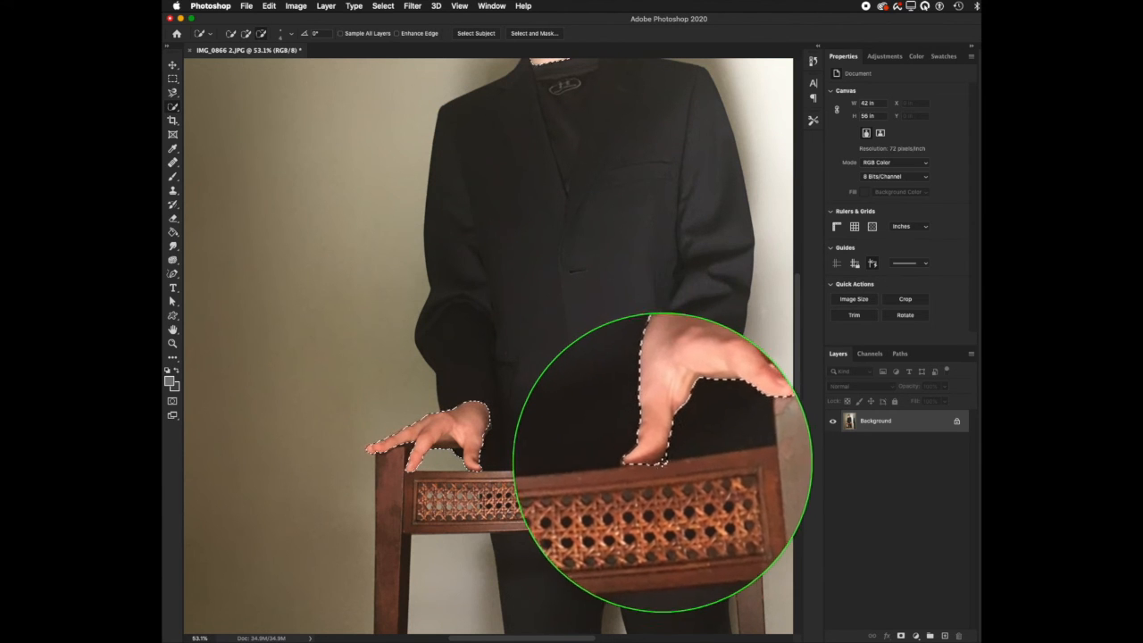
click(745, 433)
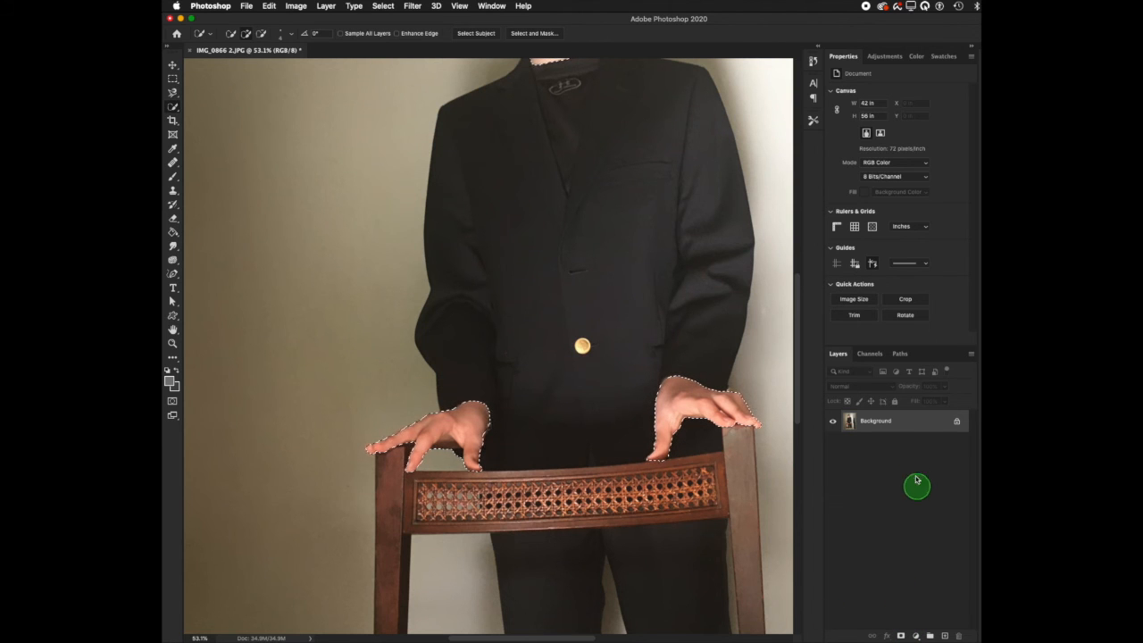
- Copy the selected head and hands onto one new layer and hide the Background layer to check the cut-out
key(super+j)
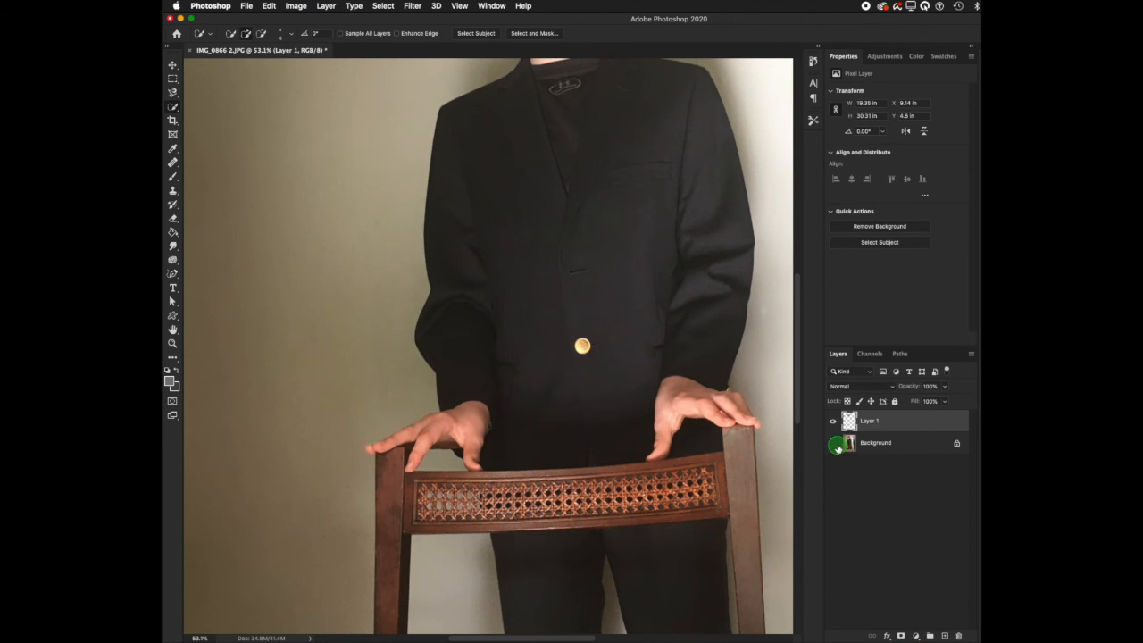
click(833, 443)
scroll(652, 429, up, 5)
scroll(652, 438, down, 5)
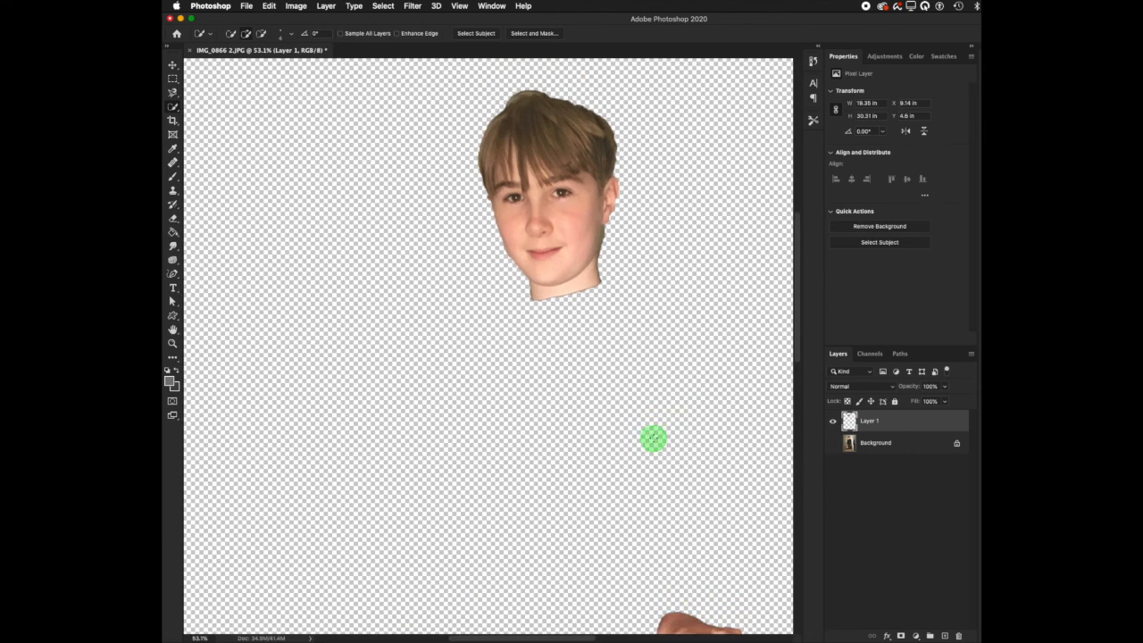
click(170, 348)
click(484, 33)
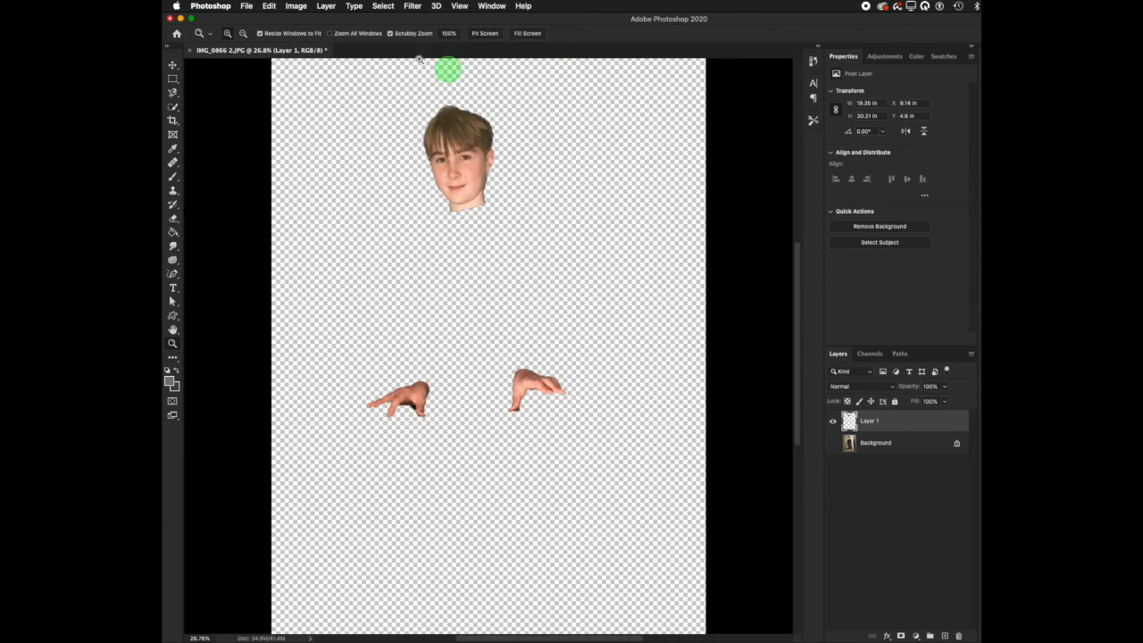
- Convert the head-and-hands layer to grayscale with a Black & White image adjustment
click(327, 6)
click(295, 6)
click(295, 6)
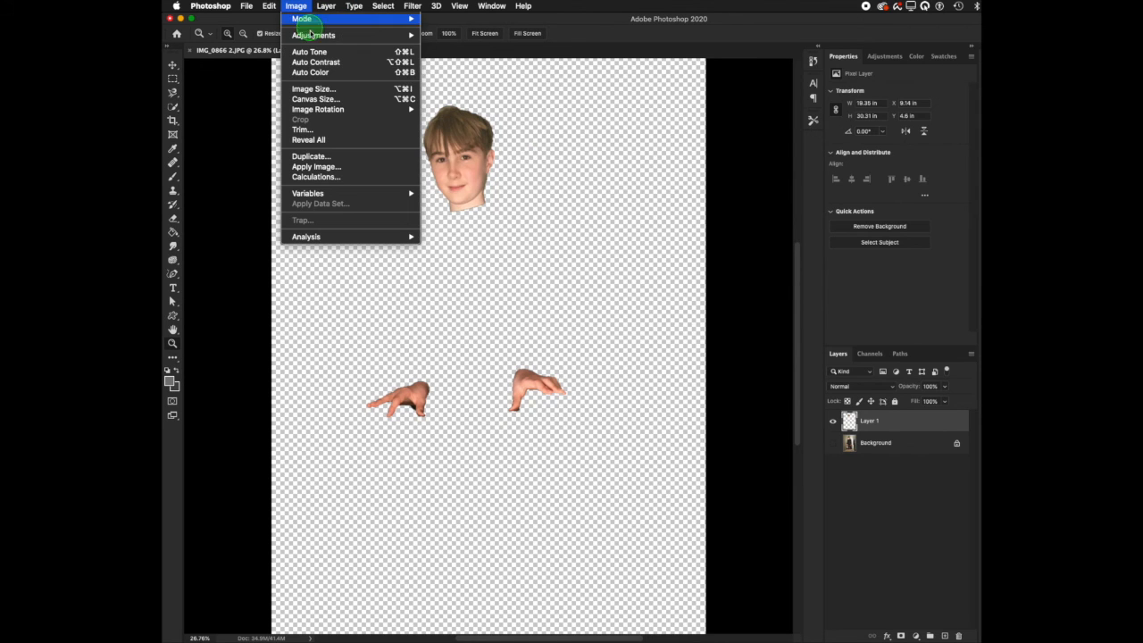
mouse_move(313, 35)
click(468, 113)
click(756, 153)
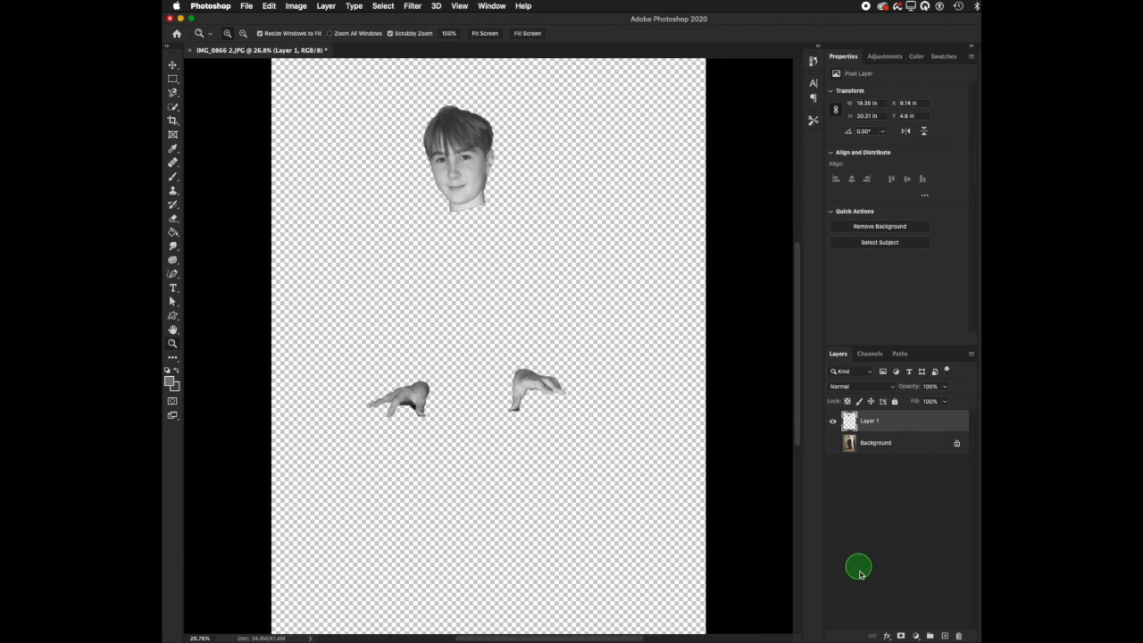
- Add a Curves adjustment above the head-and-hands layer and clip it to that layer
click(918, 636)
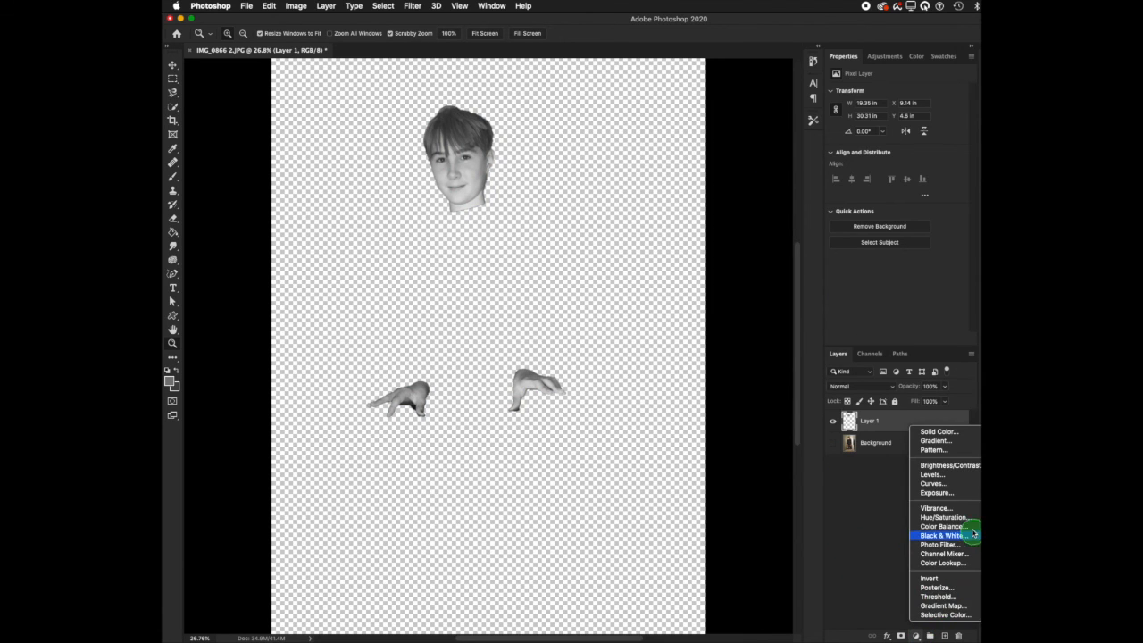
click(933, 479)
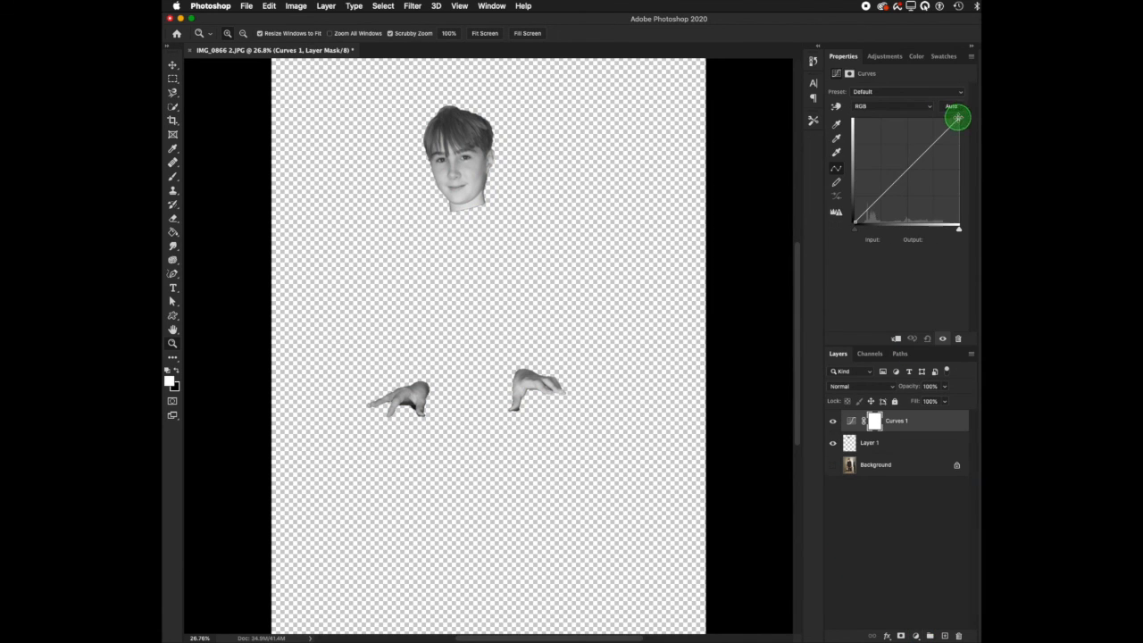
click(895, 338)
- Shape the clipped curve into a wave of four peaks of similar height separated by low dips for a chrome-like look
drag(952, 133, 906, 167)
click(887, 200)
click(880, 195)
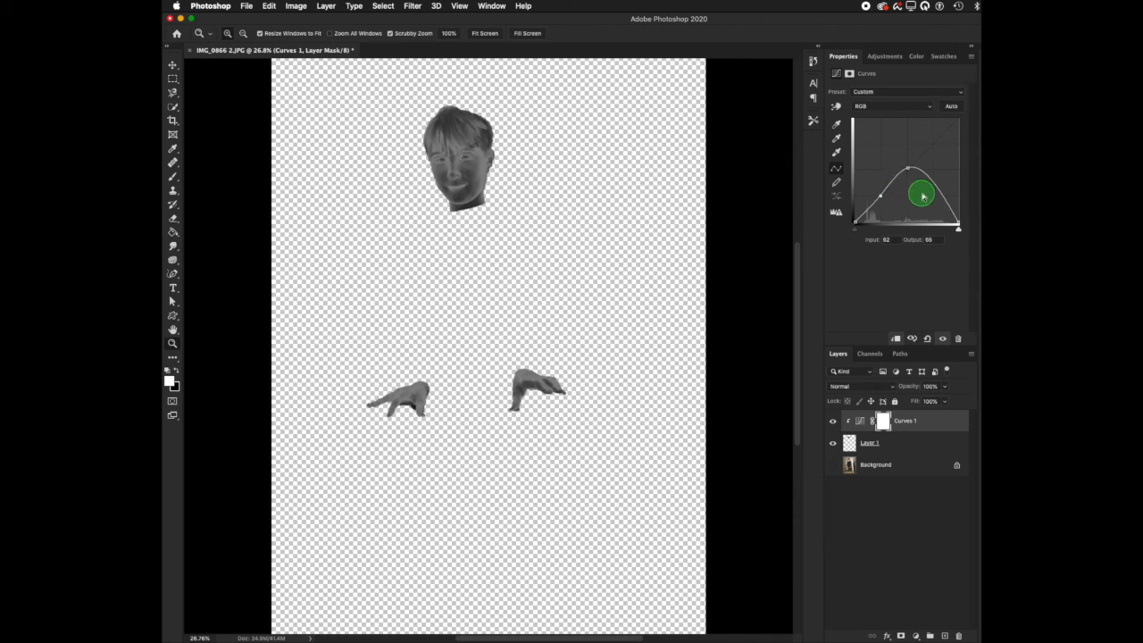
click(934, 197)
drag(911, 170, 887, 206)
click(923, 204)
click(947, 208)
drag(934, 196, 891, 191)
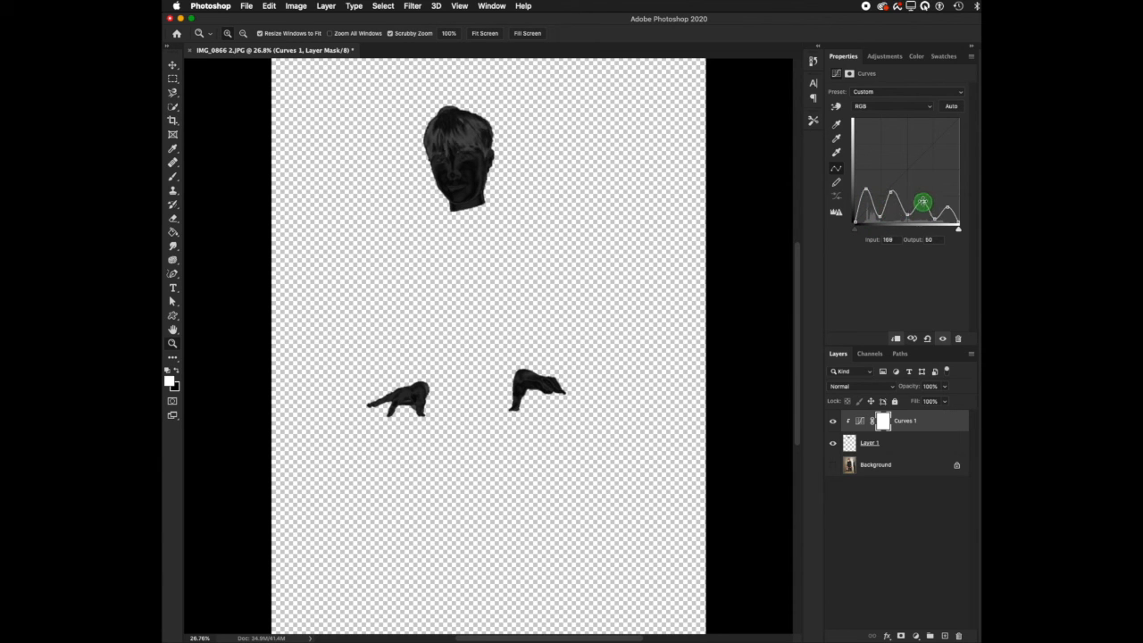
drag(946, 200, 944, 191)
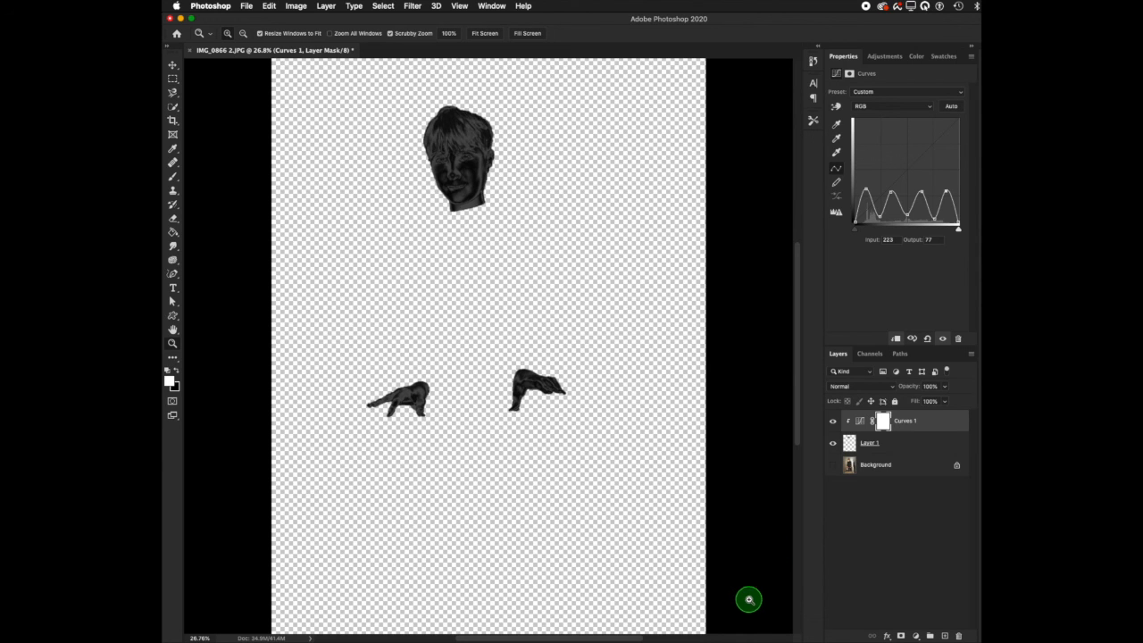
click(923, 577)
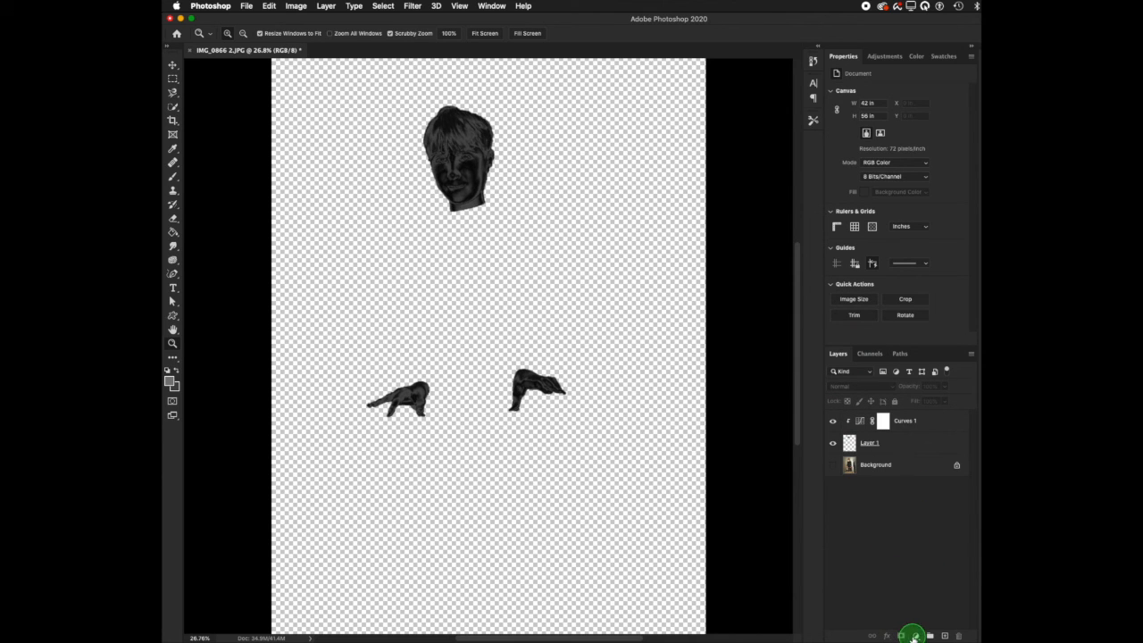
- Add a clipped Gradient Map above the Curves layer using the custom dark-to-yellow gradient preset
click(915, 635)
click(950, 604)
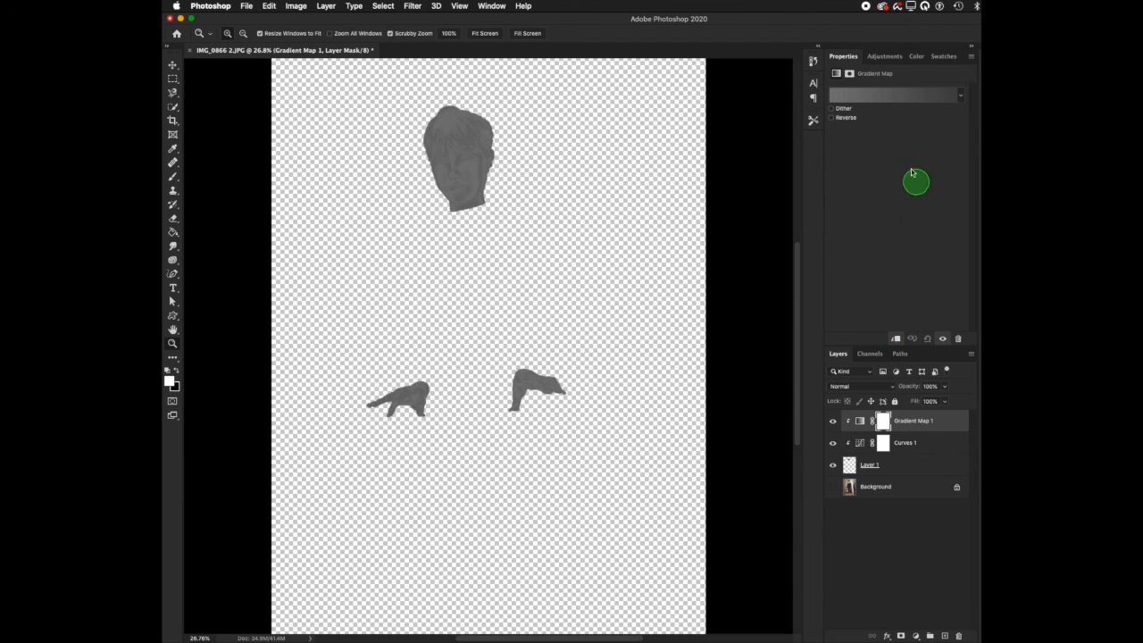
click(882, 95)
scroll(773, 433, down, 5)
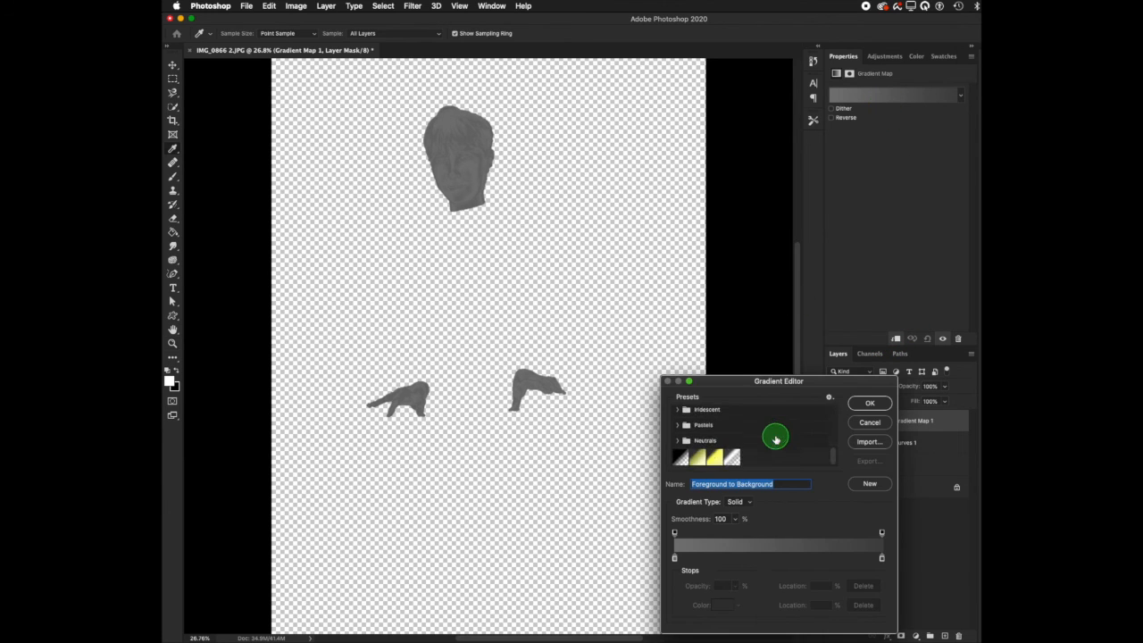
click(714, 457)
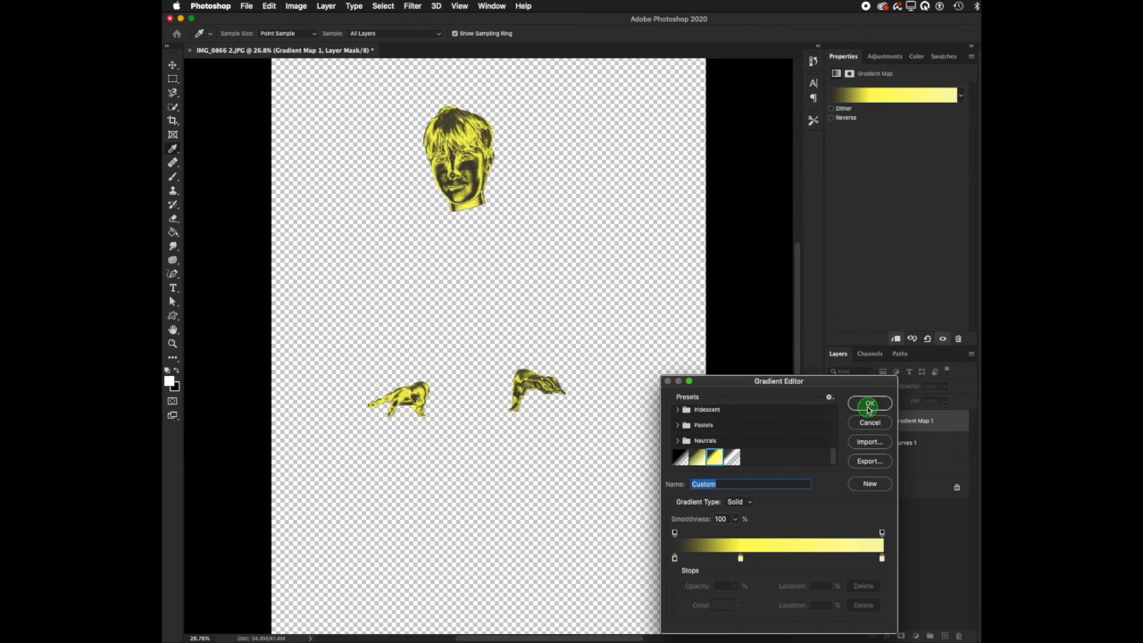
click(870, 405)
- Add a clipped Hue/Saturation adjustment with saturation +36 and hue -5 above the Gradient Map, and show the Background layer again
click(916, 636)
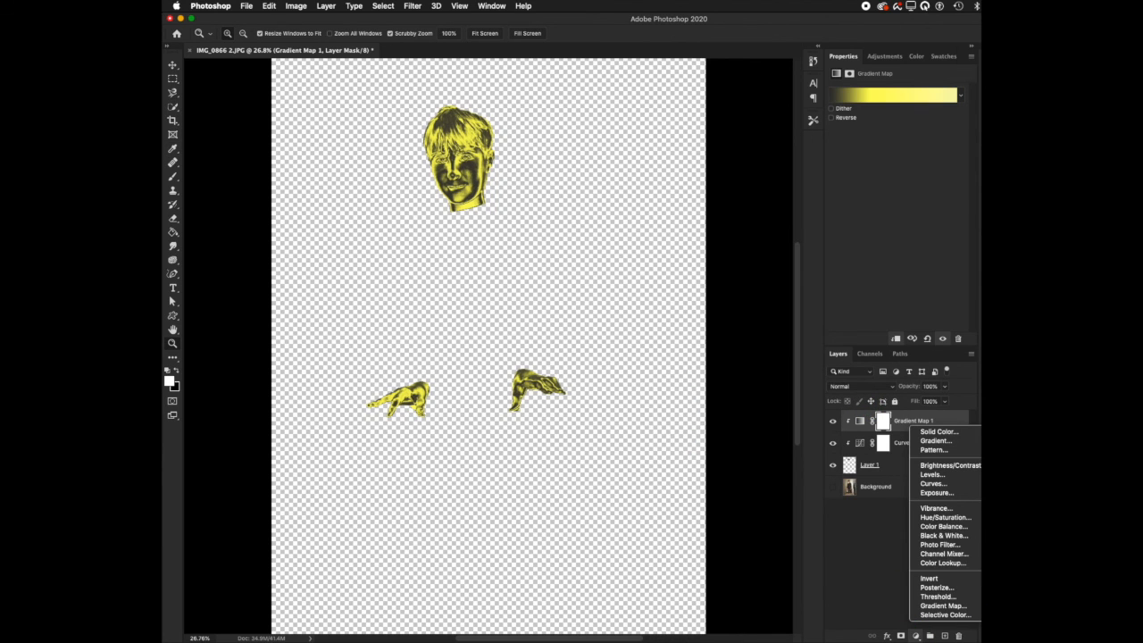
click(918, 357)
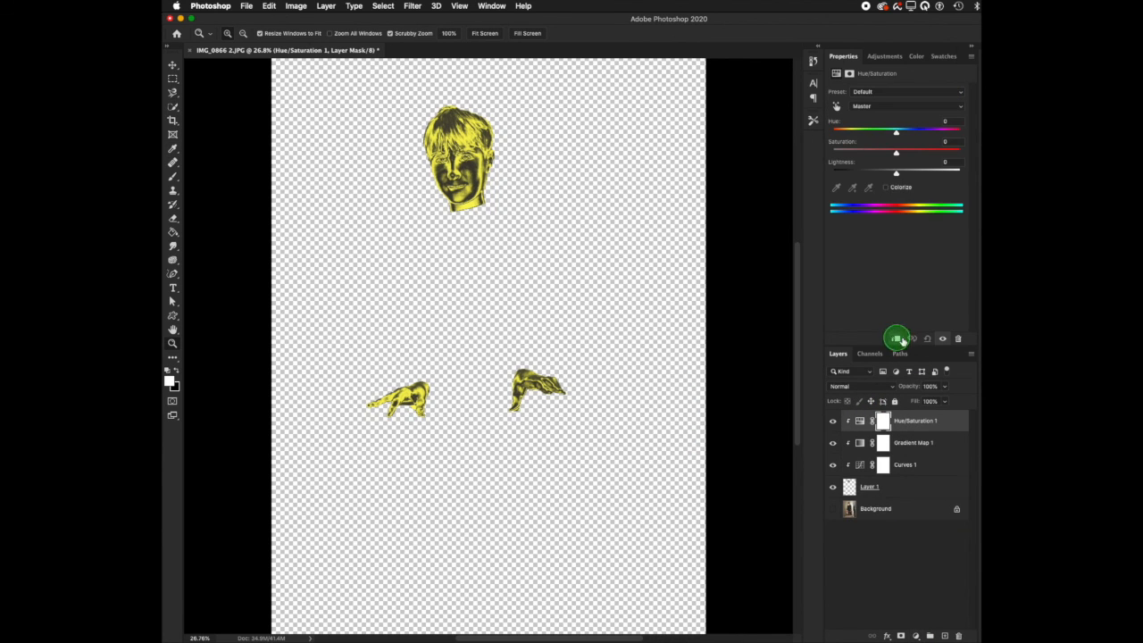
mouse_move(897, 150)
mouse_down()
mouse_move(921, 154)
mouse_move(894, 133)
mouse_up()
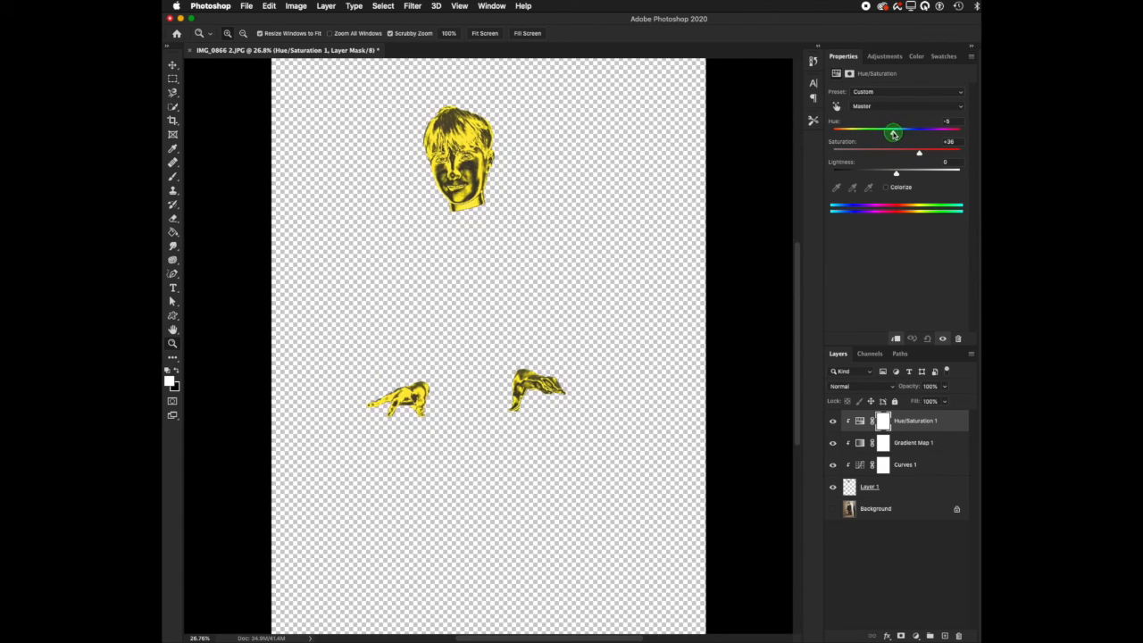
click(839, 540)
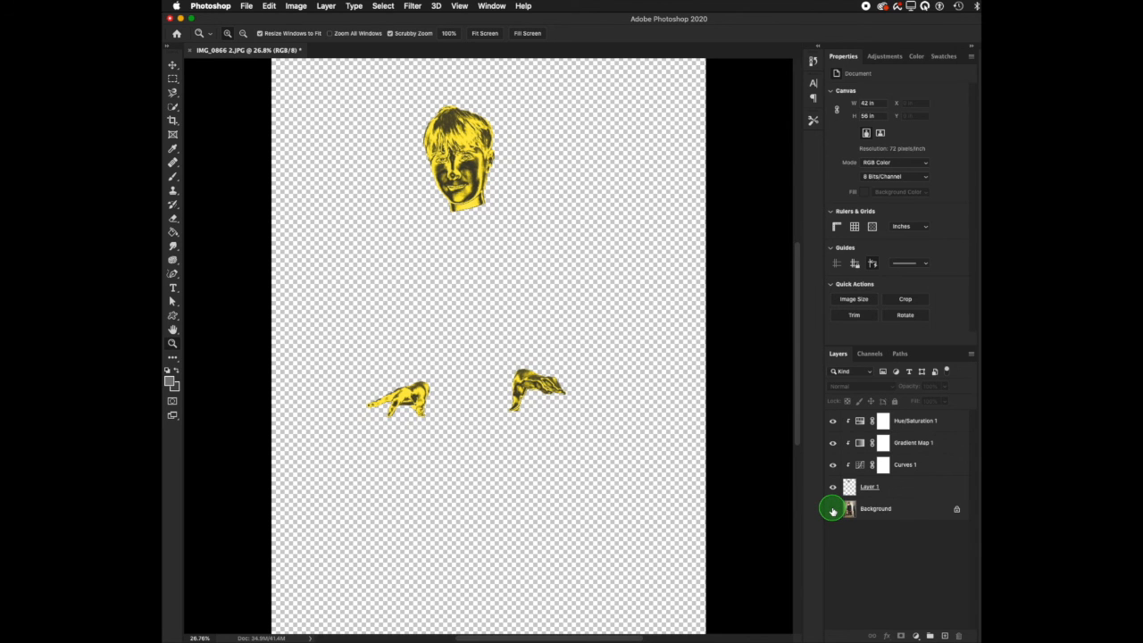
click(832, 509)
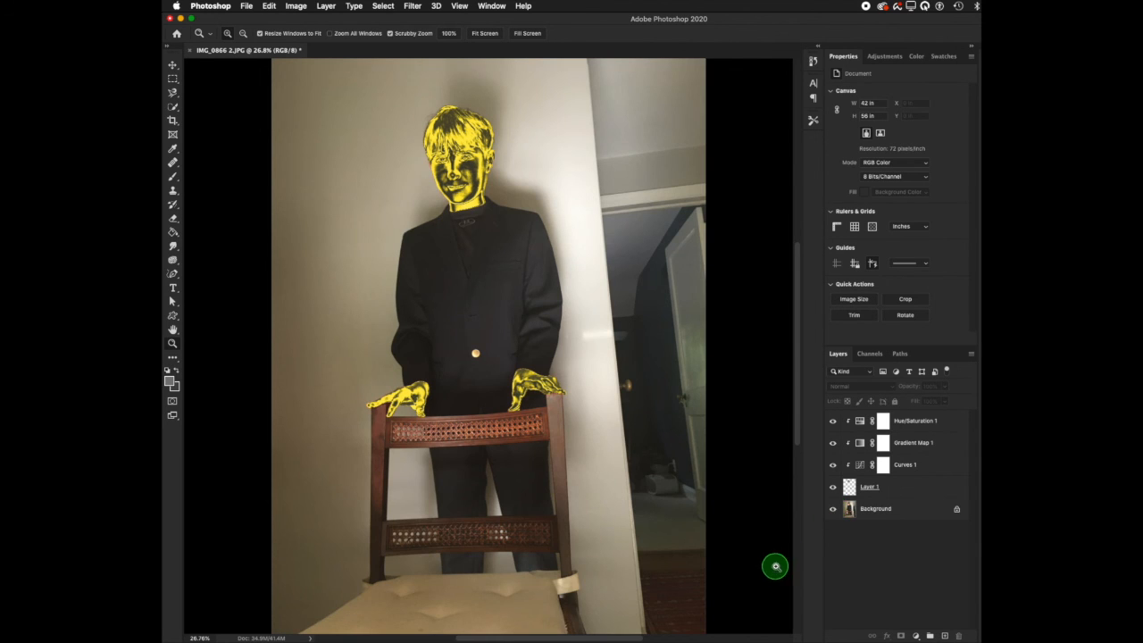